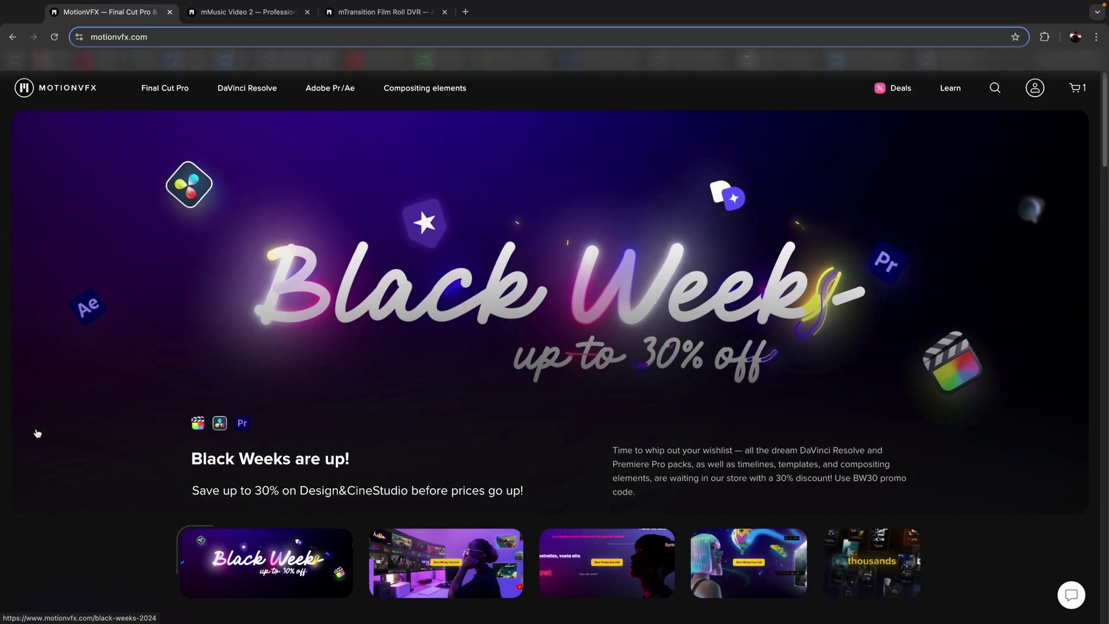
Scroll the mTransition Film Roll page past Film Mattes and Overlay Effects to Photo Slideshows
scroll(37, 433, "down", 1)
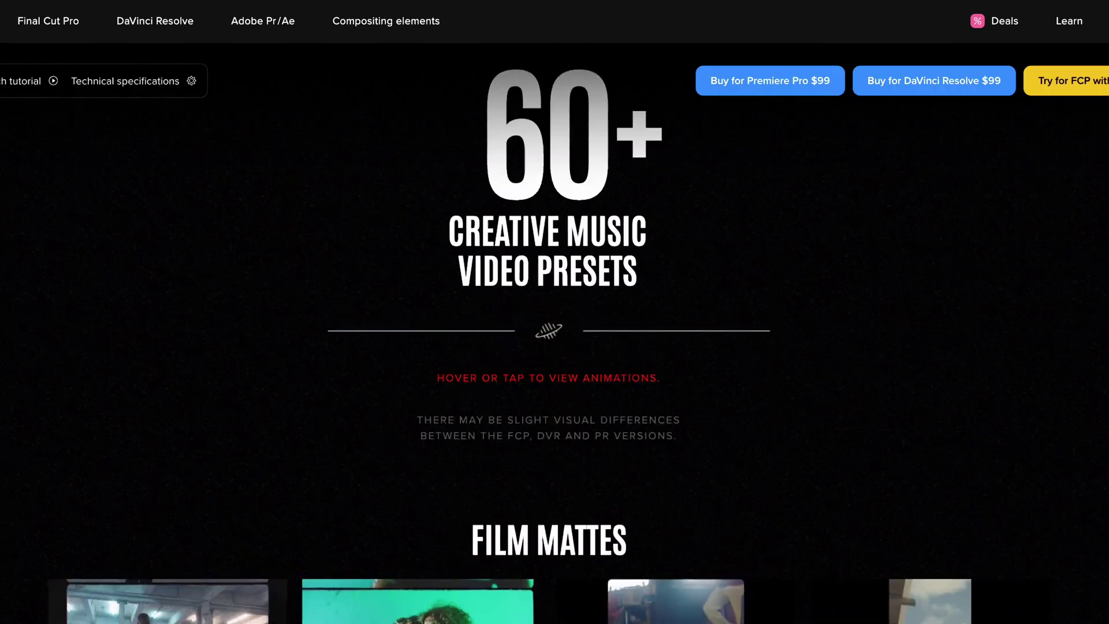
scroll(555, 312, "down", 7)
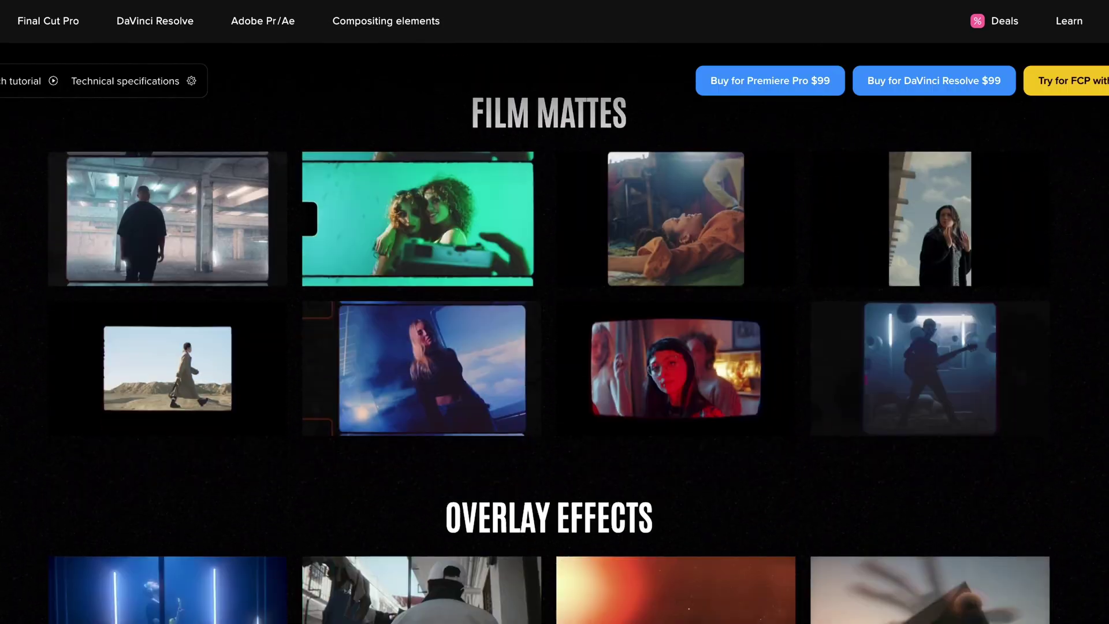
scroll(555, 311, "down", 15)
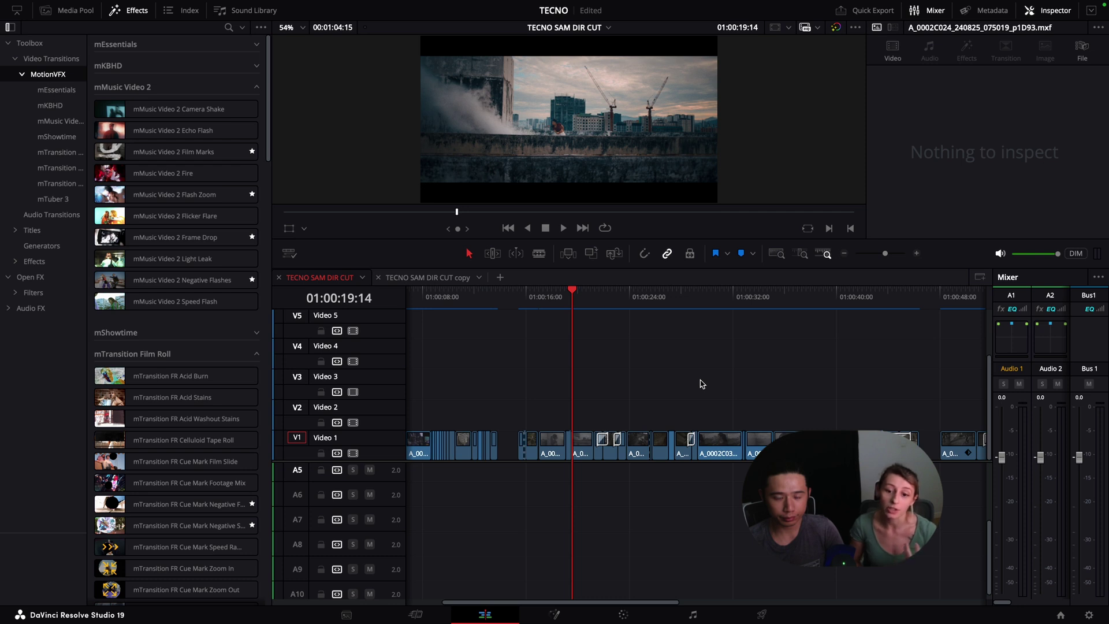
Return the playhead to the timeline start and scrub the ruler to about 01:00:15:14
left_click(623, 372)
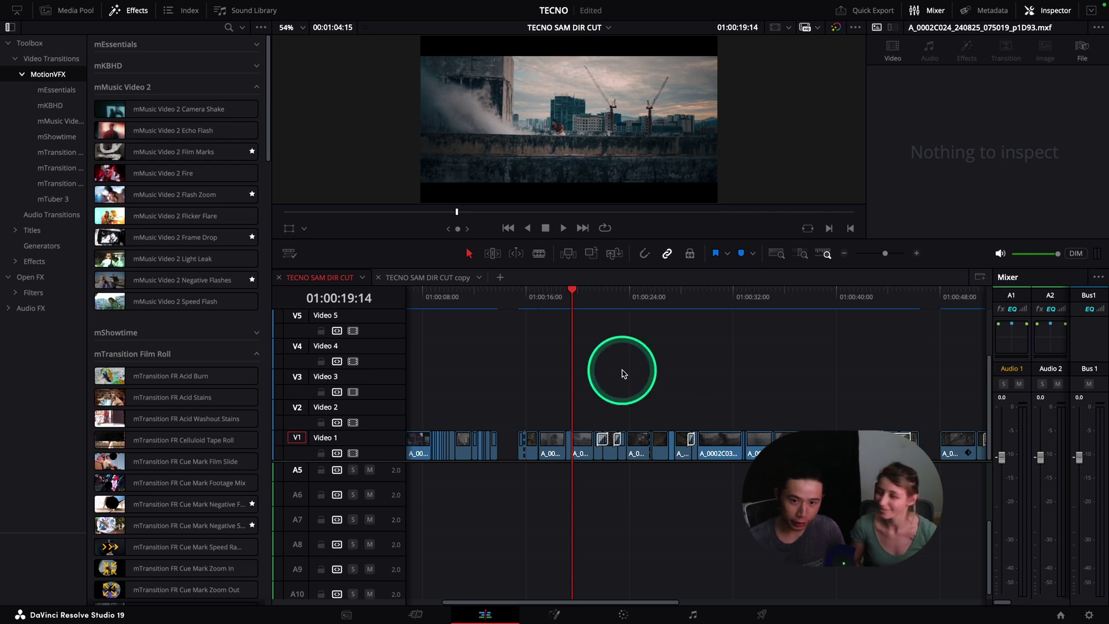
left_click(573, 322)
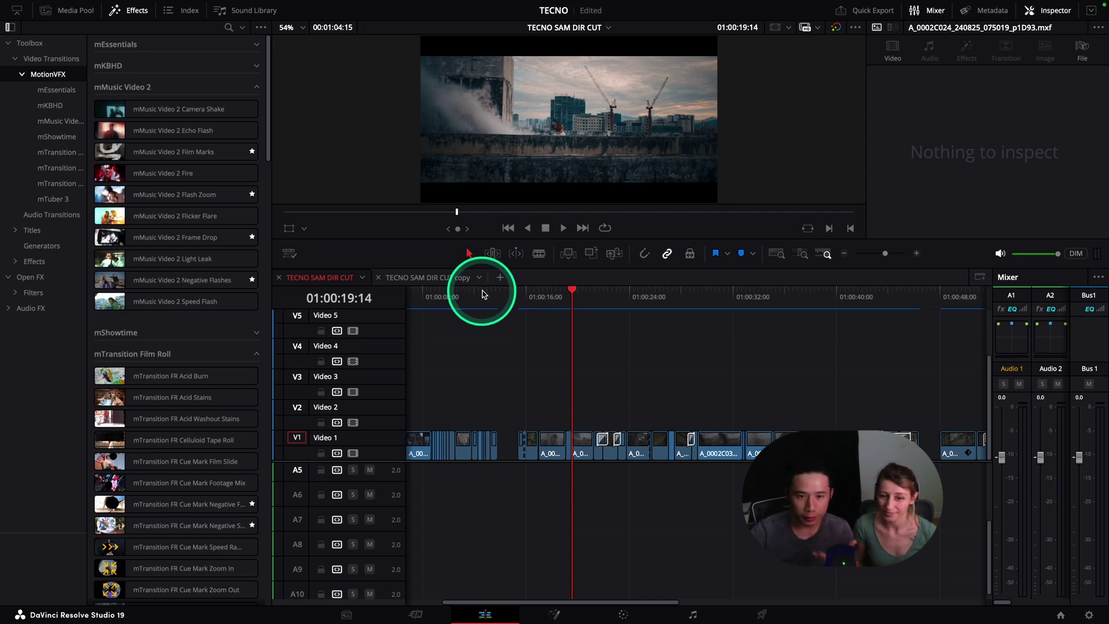
left_click_drag(484, 294, 426, 297)
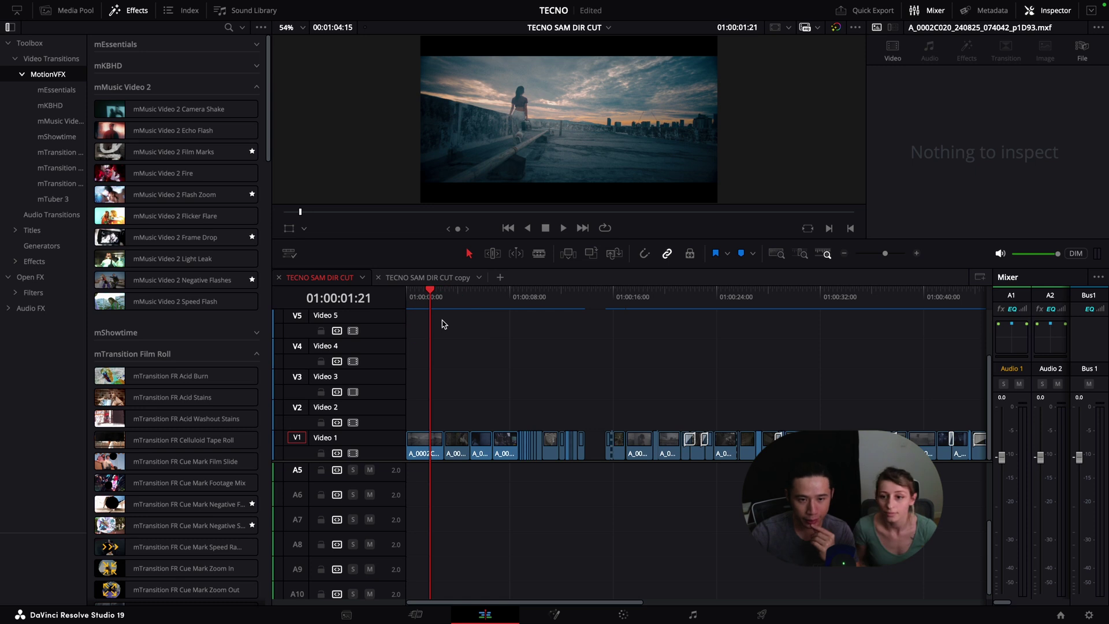
left_click(443, 324)
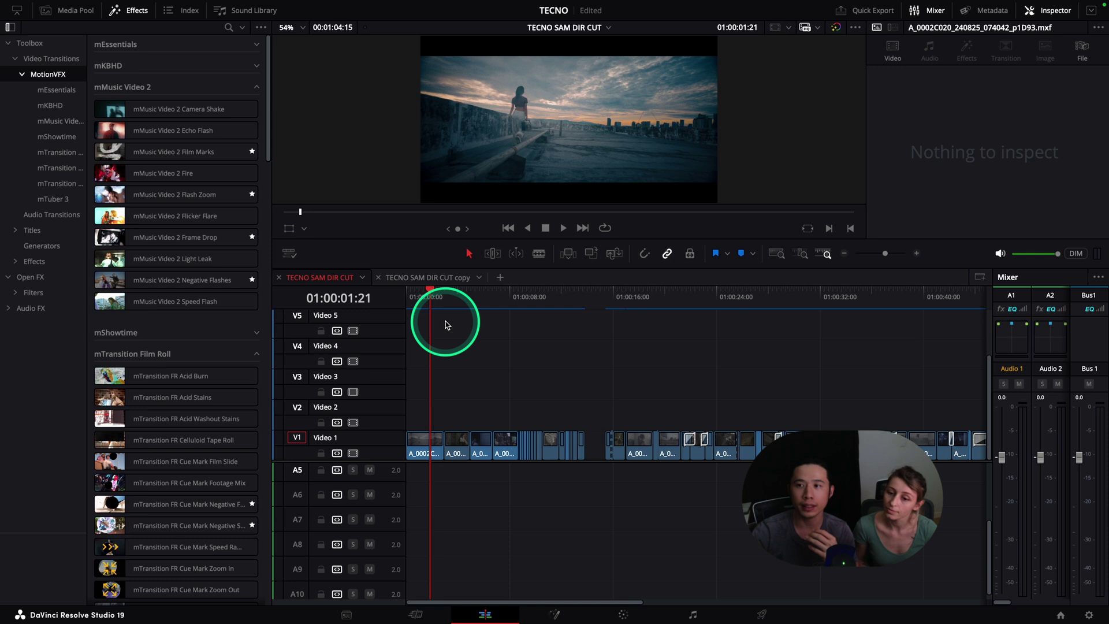
left_click(432, 296)
left_click_drag(432, 295, 520, 317)
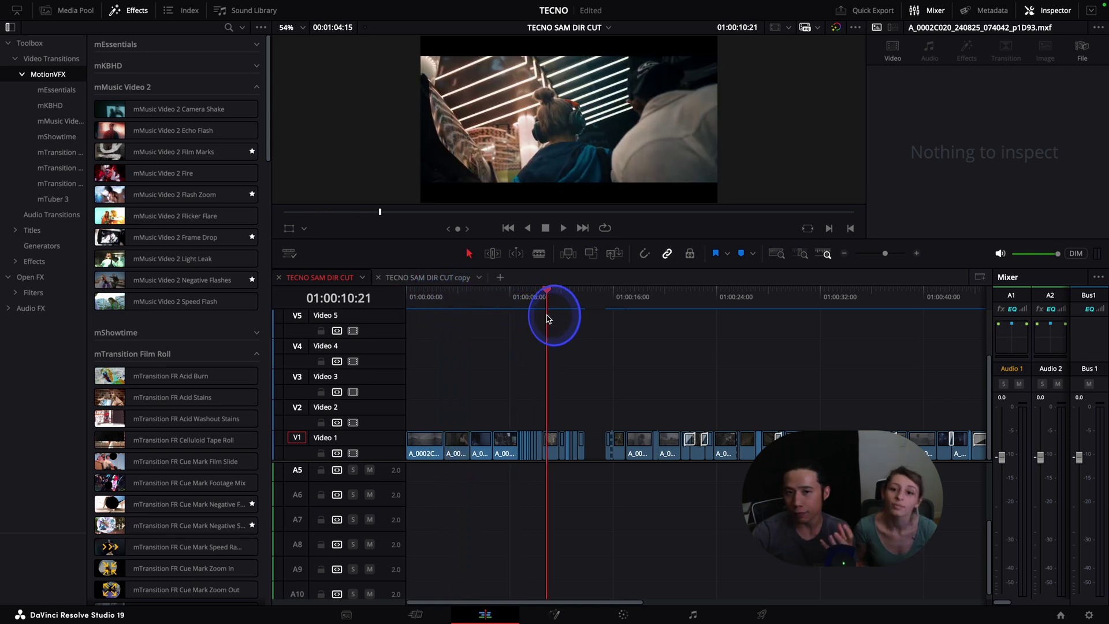
left_click_drag(547, 318, 985, 367)
Show the 0.7-second Flash Zoom transition in the Inspector and scrub the playhead back to the start
mouse_move(734, 612)
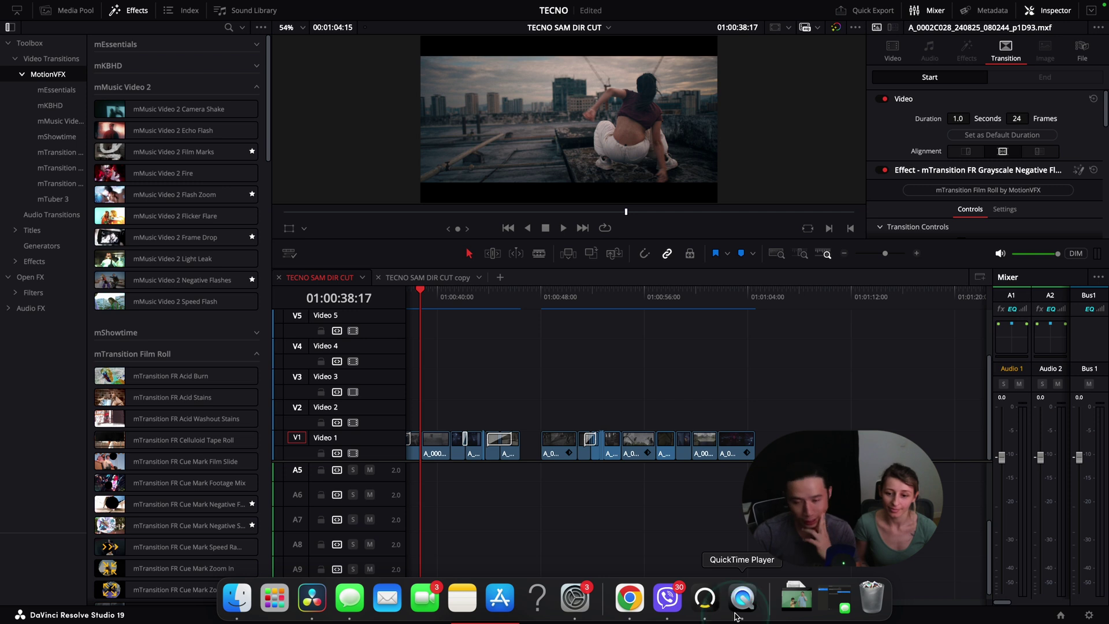
left_click(713, 513)
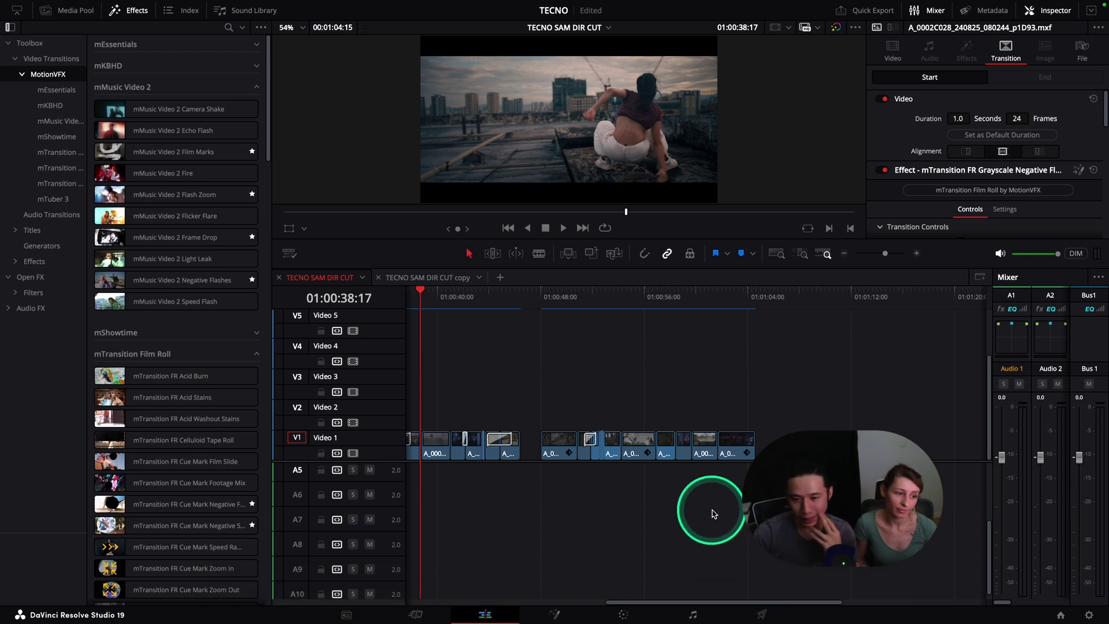
left_click(713, 514)
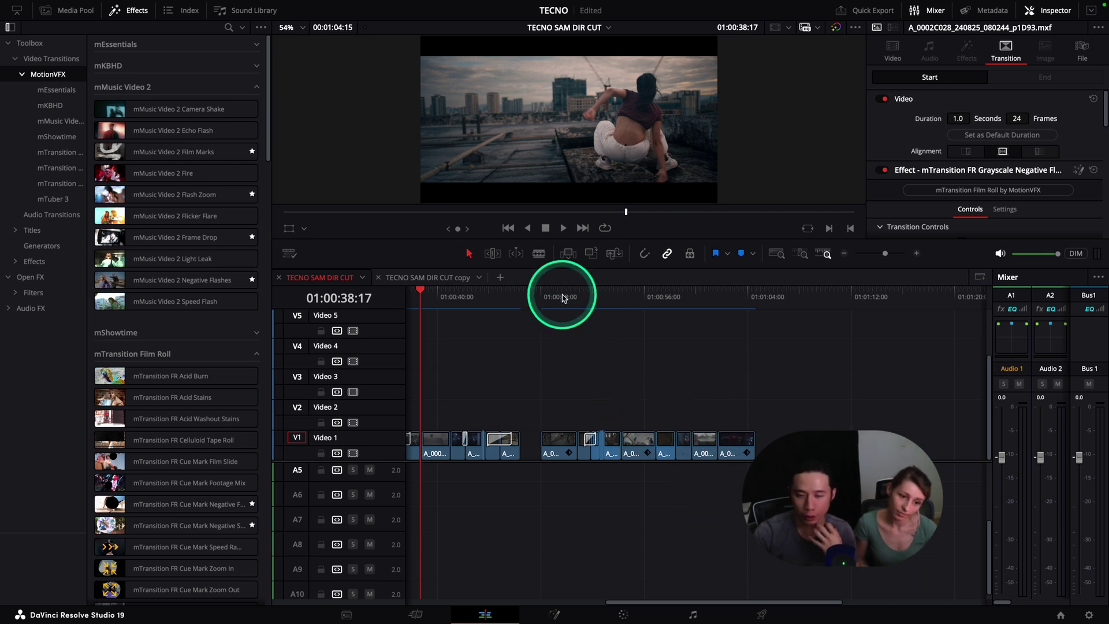
left_click_drag(563, 298, 654, 413)
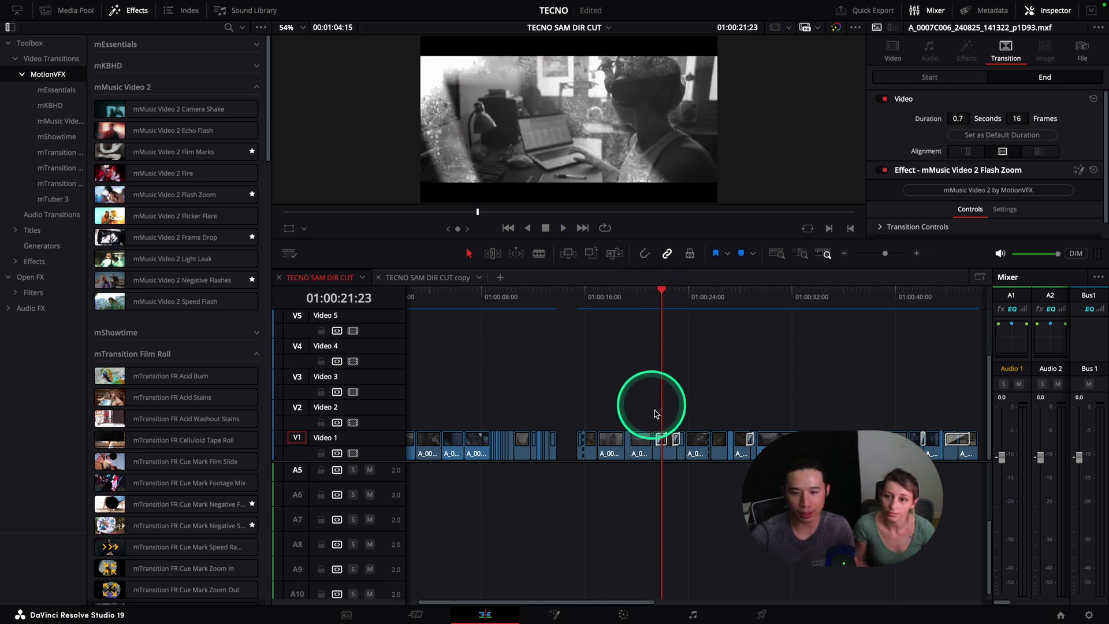
Delete the Film Marks transition and replay the cut from just before it several times
left_click(664, 442)
key("Delete")
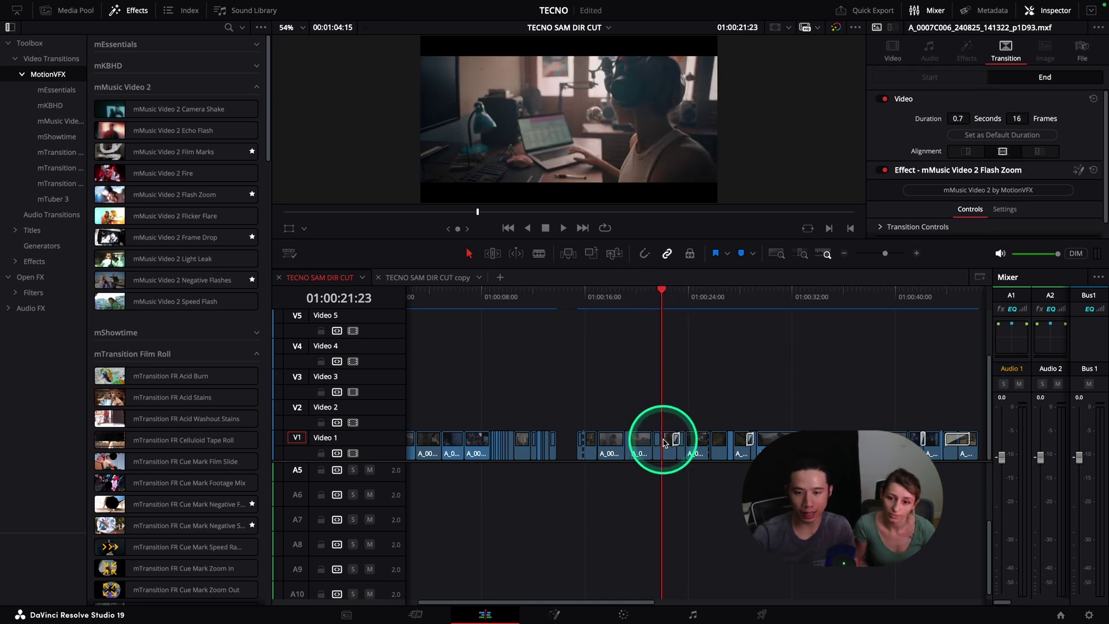
left_click(656, 295)
key("space")
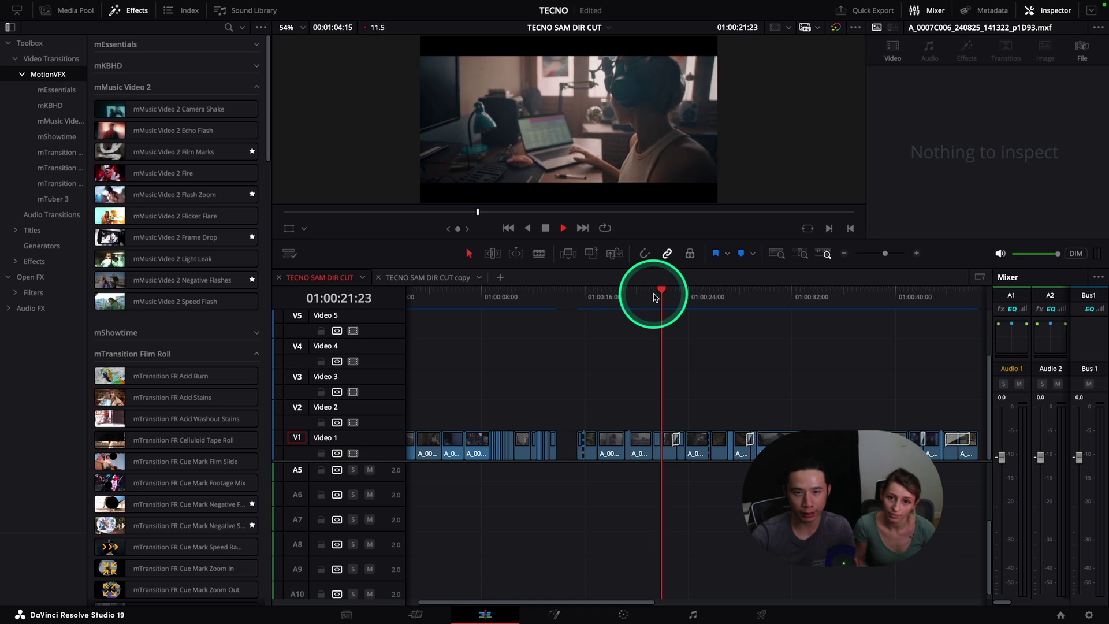
left_click(656, 295)
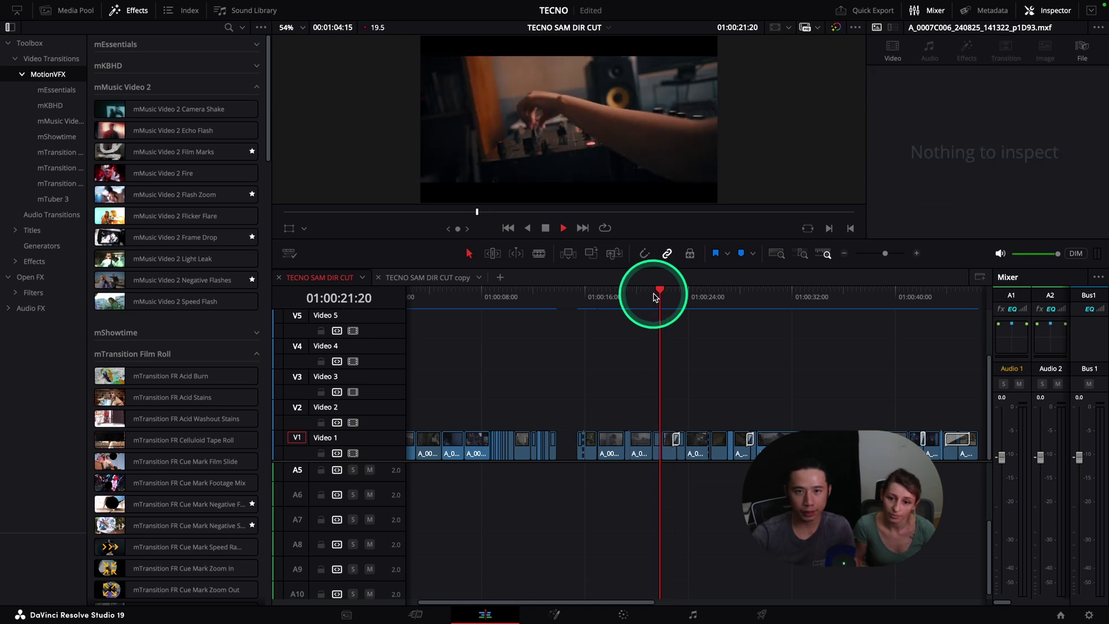
left_click(655, 295)
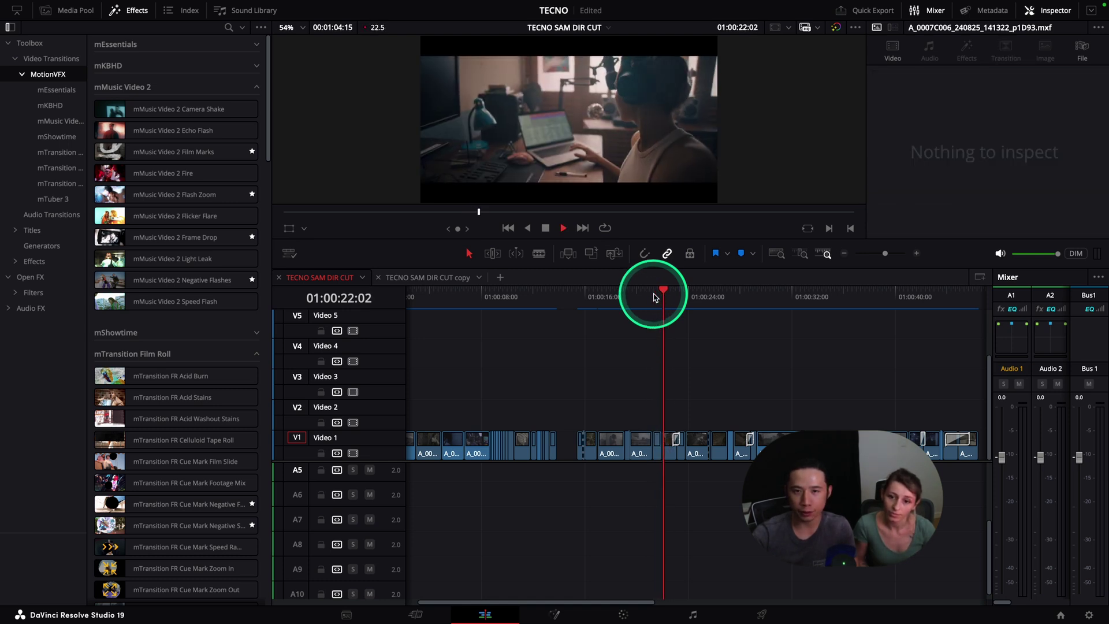
left_click(655, 297)
left_click(655, 295)
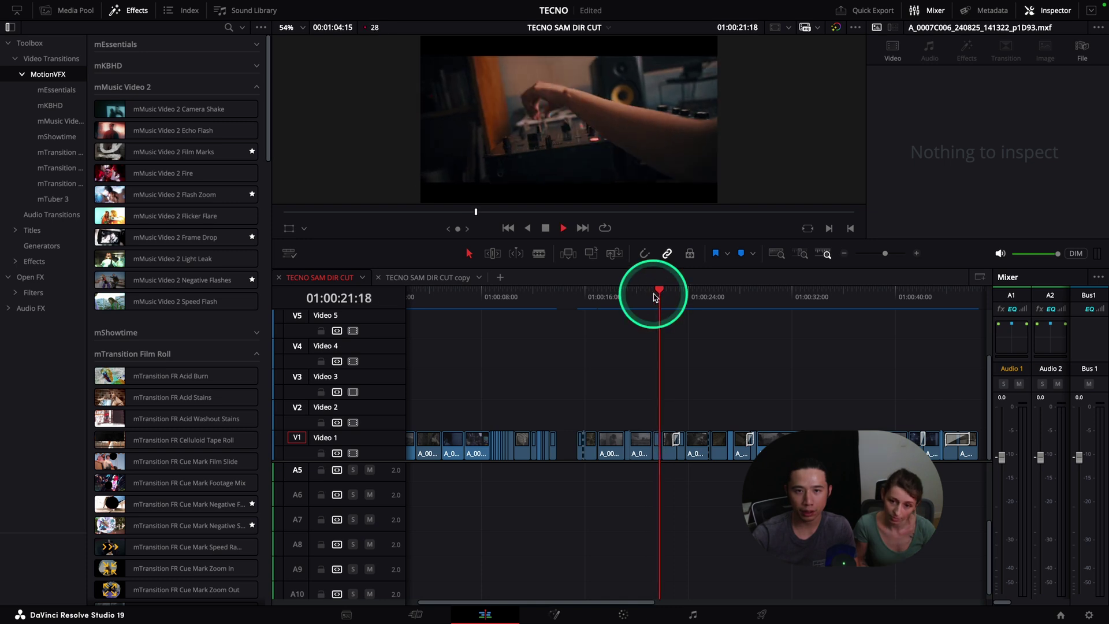
key("space")
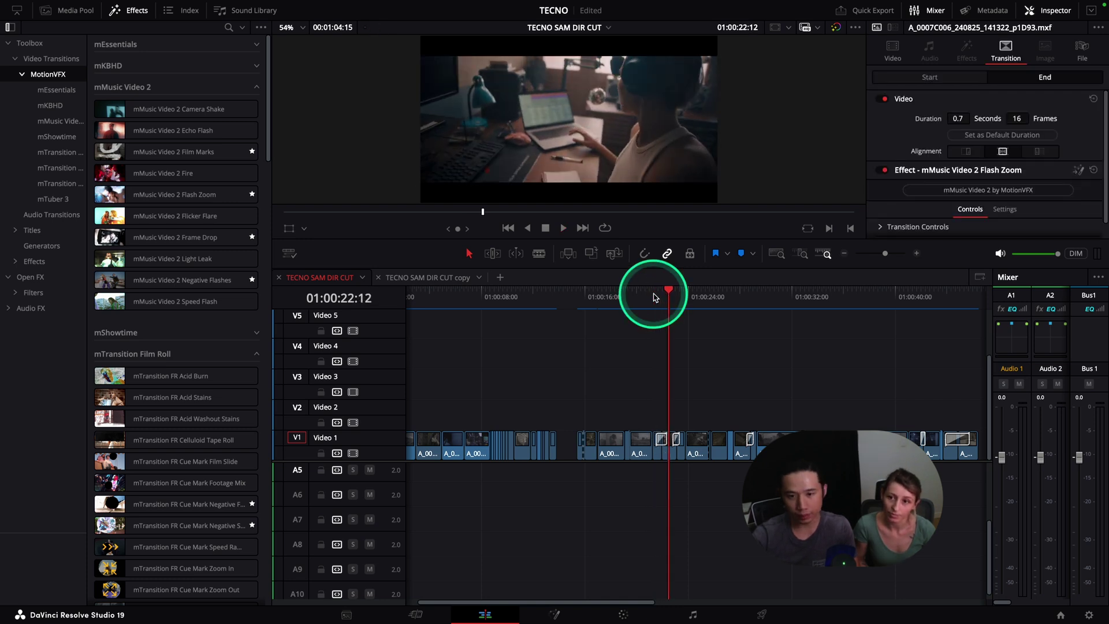
left_click(654, 296)
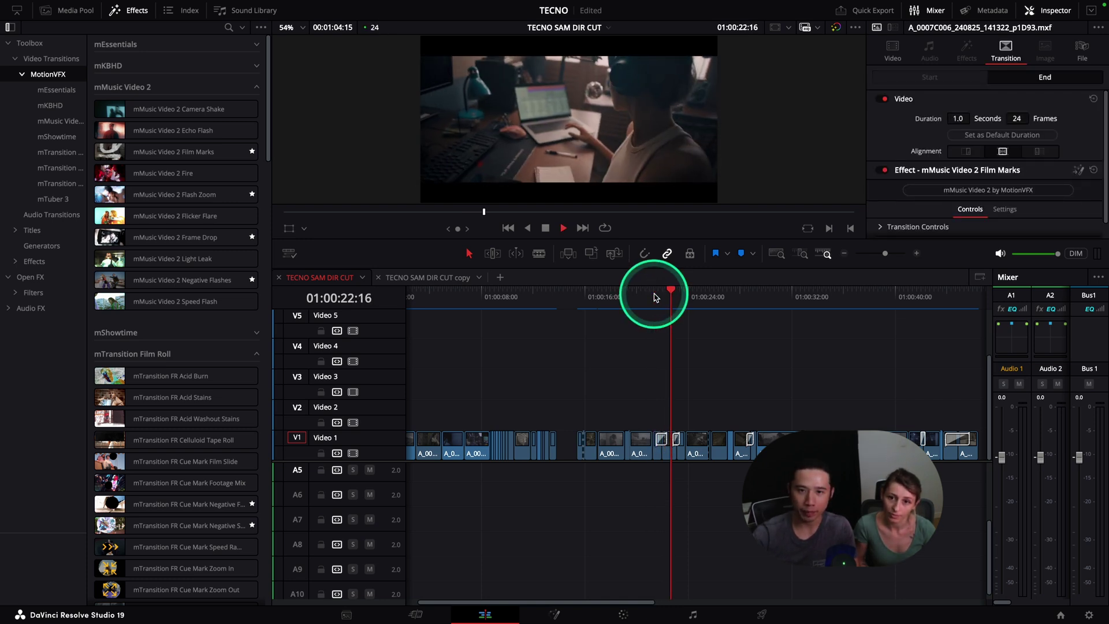
key("space")
left_click(656, 296)
key("space")
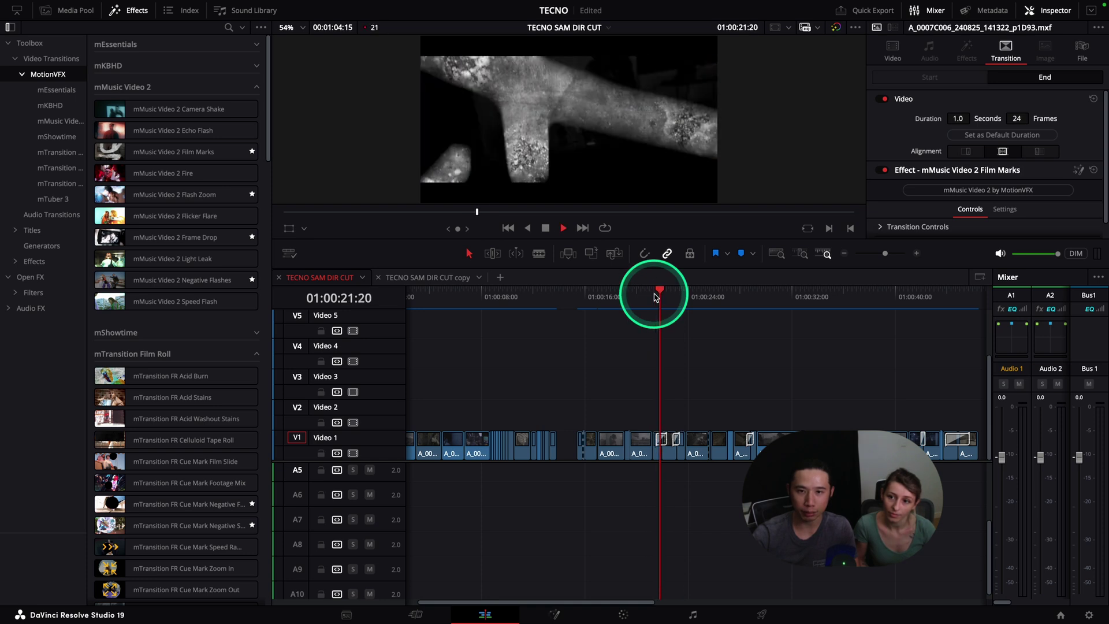
left_click(696, 386)
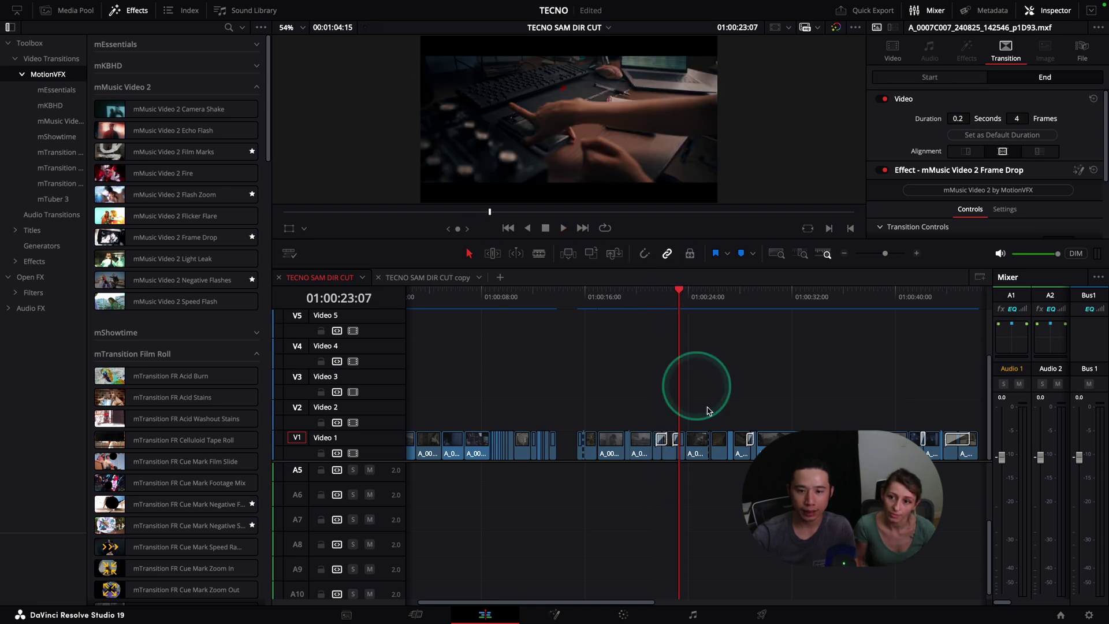
Remove the transition at the next cut and play that cut back without it
left_click(675, 439)
left_click(677, 440)
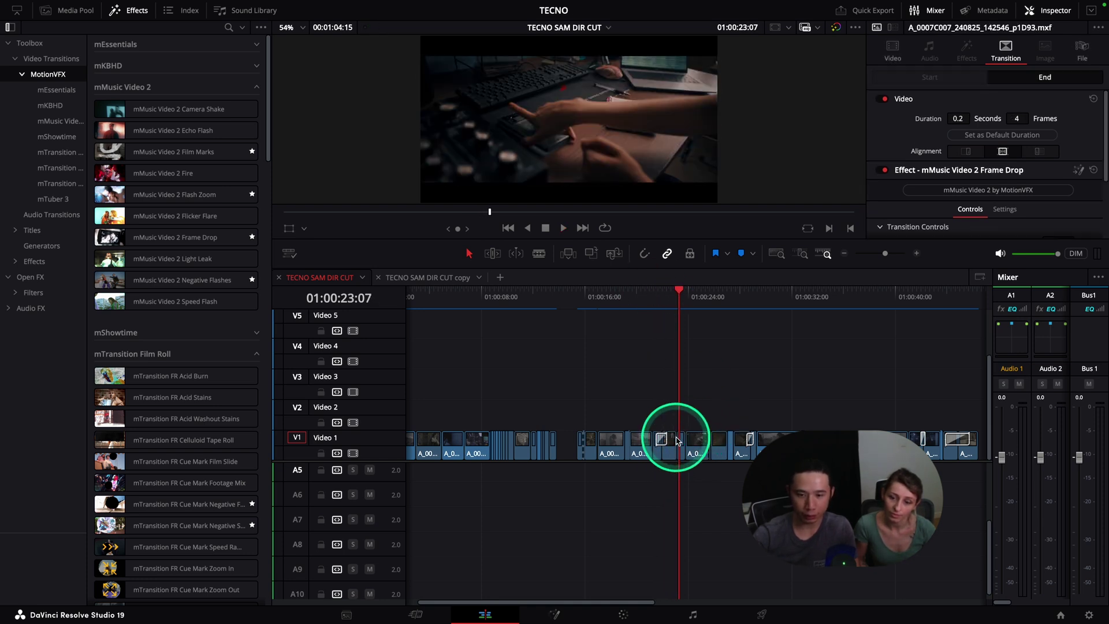
left_click(658, 436)
key("Delete")
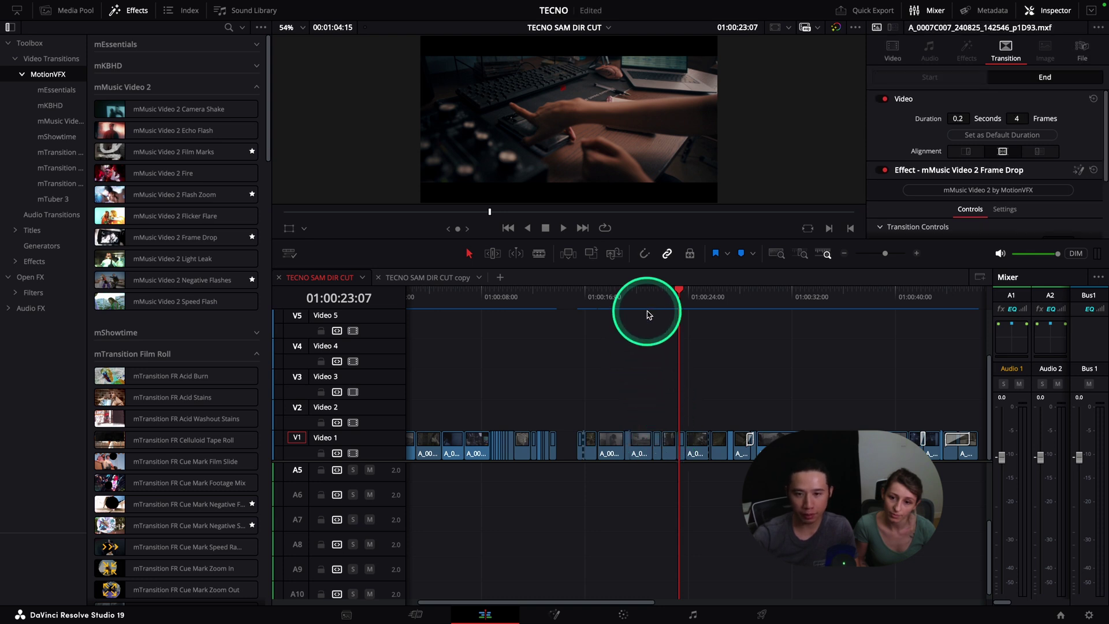
left_click(651, 297)
key("space")
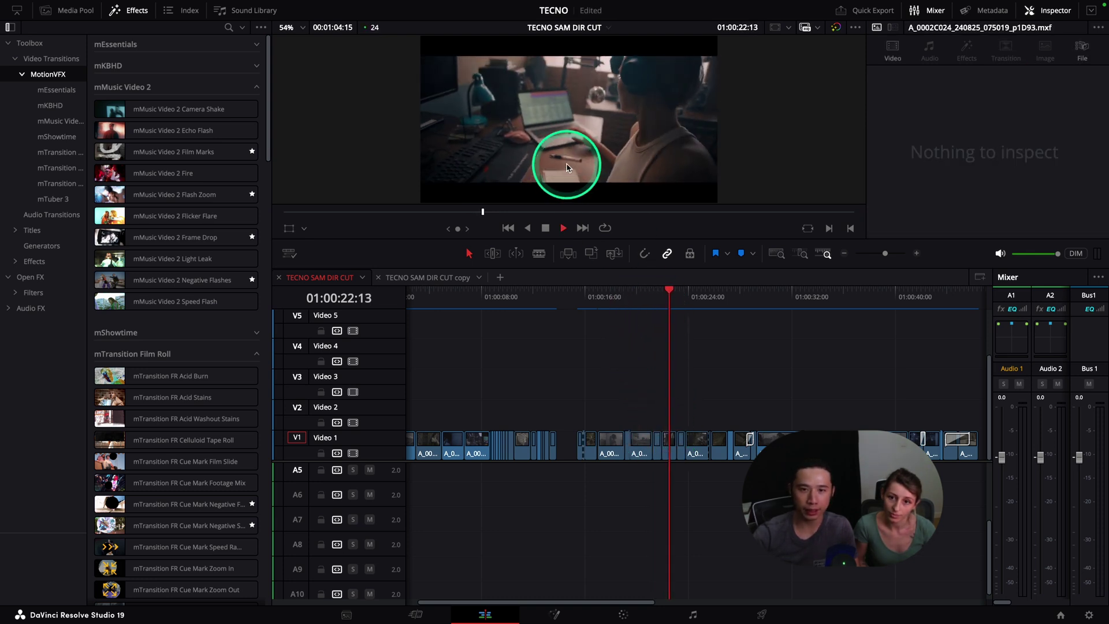
key("space")
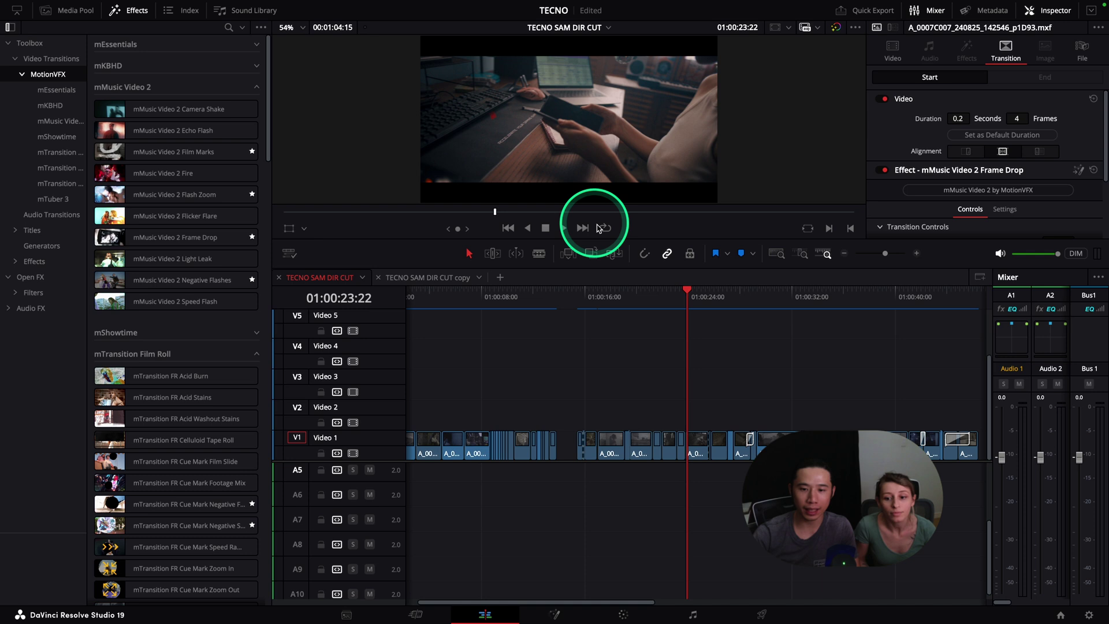
left_click(655, 292)
key("space")
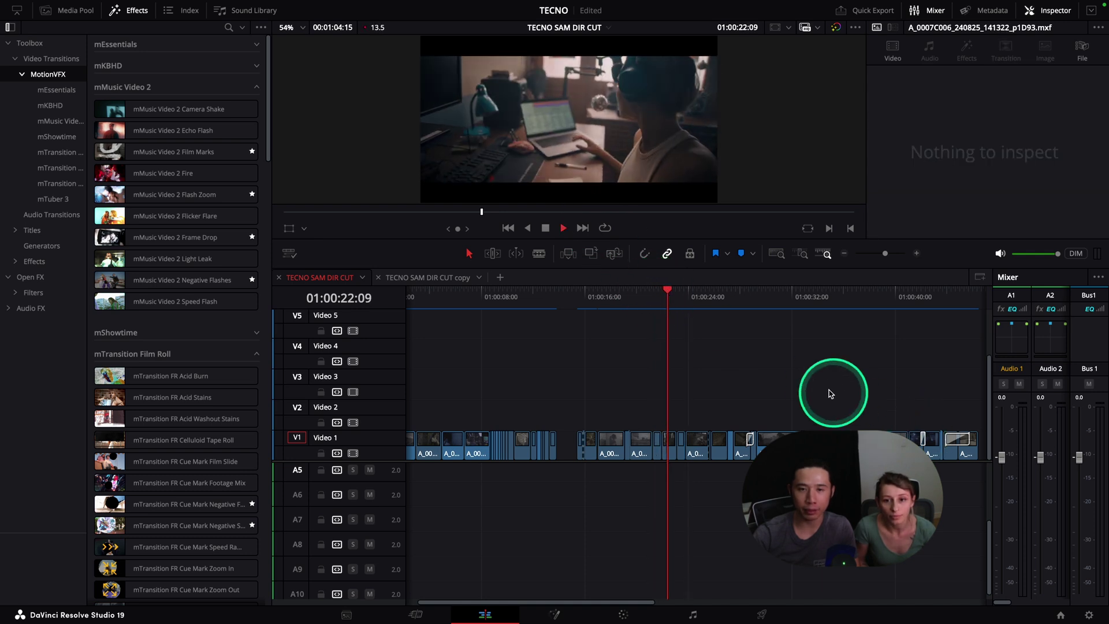
key("space")
Scrub across the cut and replay the Film Marks transition repeatedly from just before it
left_click(672, 296)
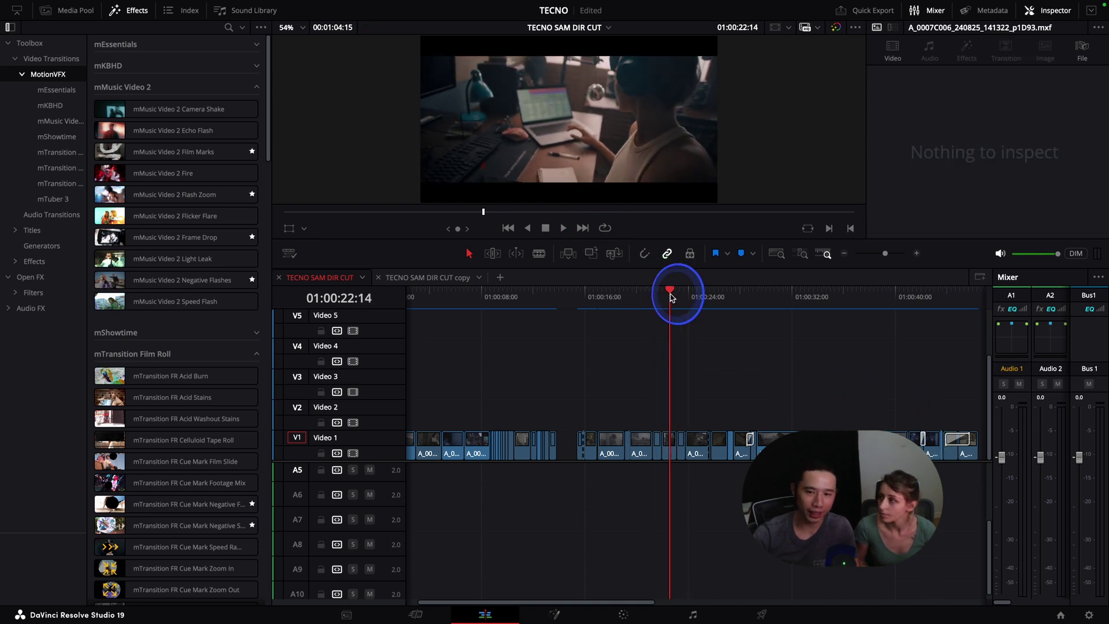
mouse_move(672, 297)
left_mouse_down()
mouse_move(689, 296)
mouse_move(676, 298)
left_mouse_up()
left_click(660, 297)
key("space")
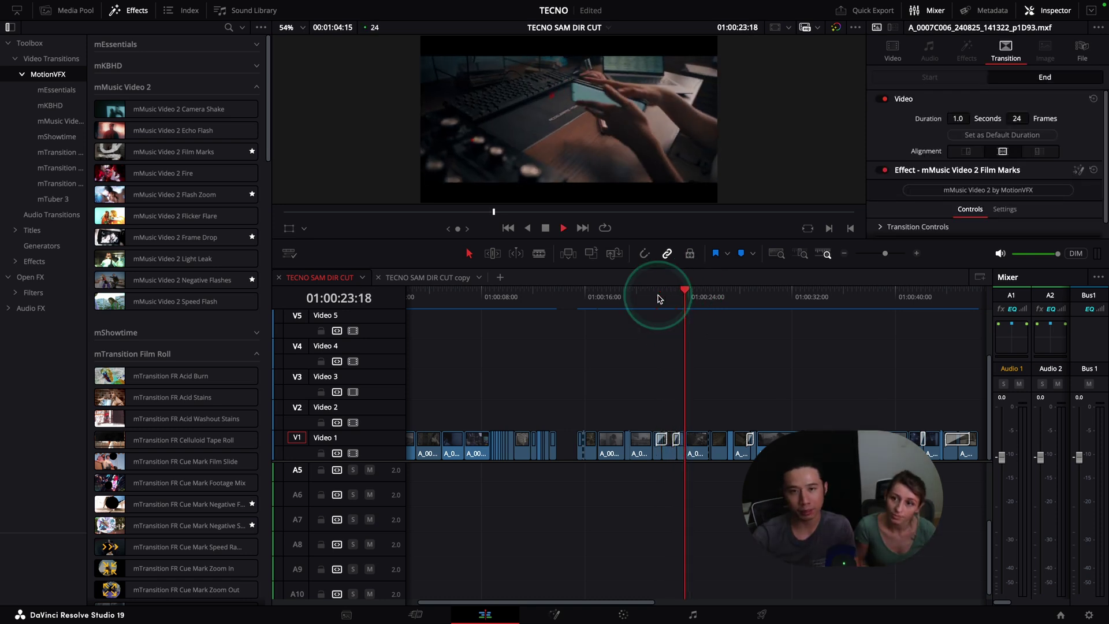
left_click_drag(682, 297, 673, 301)
key("space")
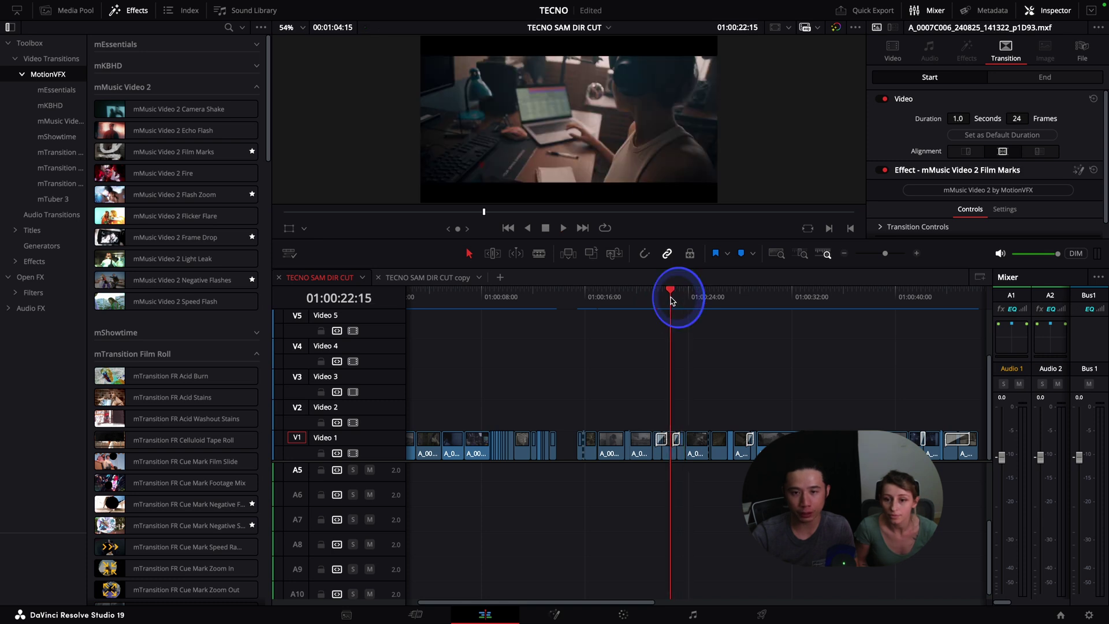
left_click(672, 300)
left_click(672, 300)
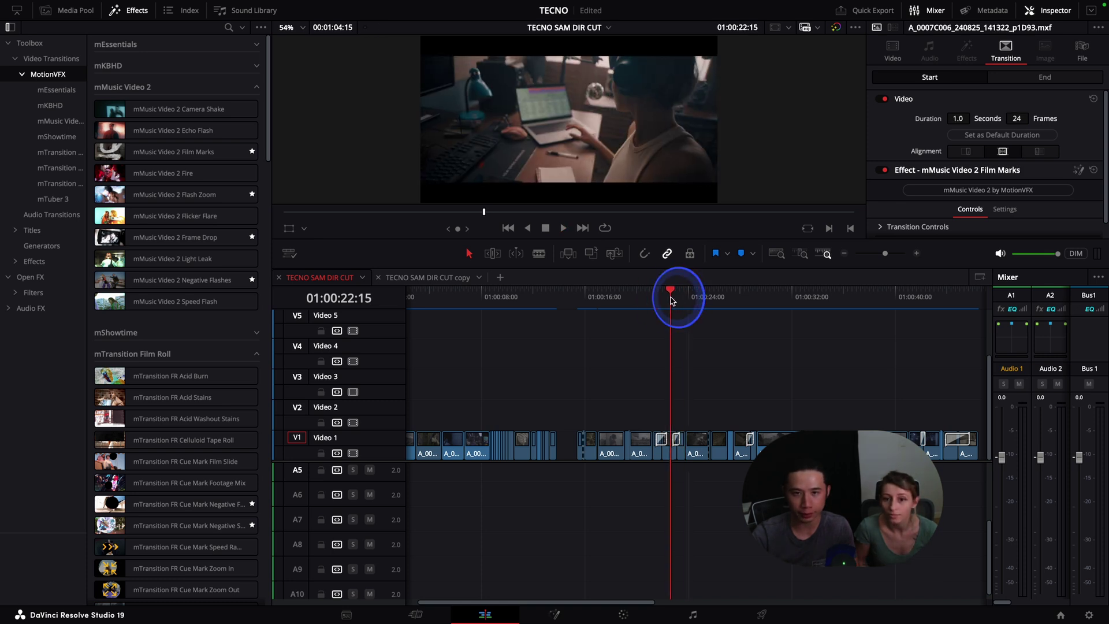
left_click(672, 300)
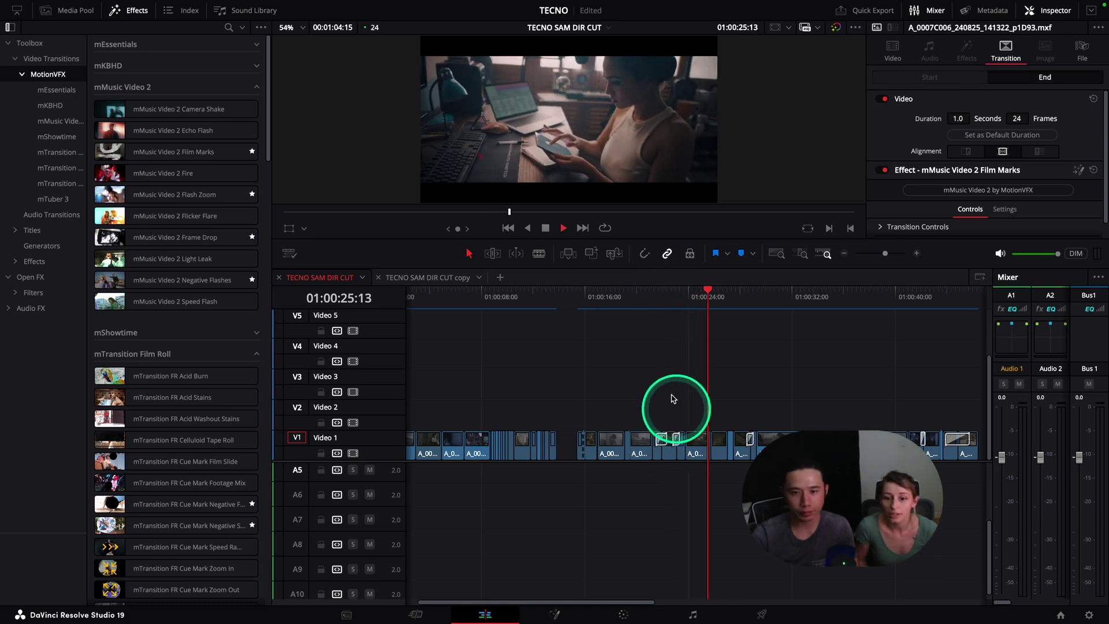
left_click(649, 306)
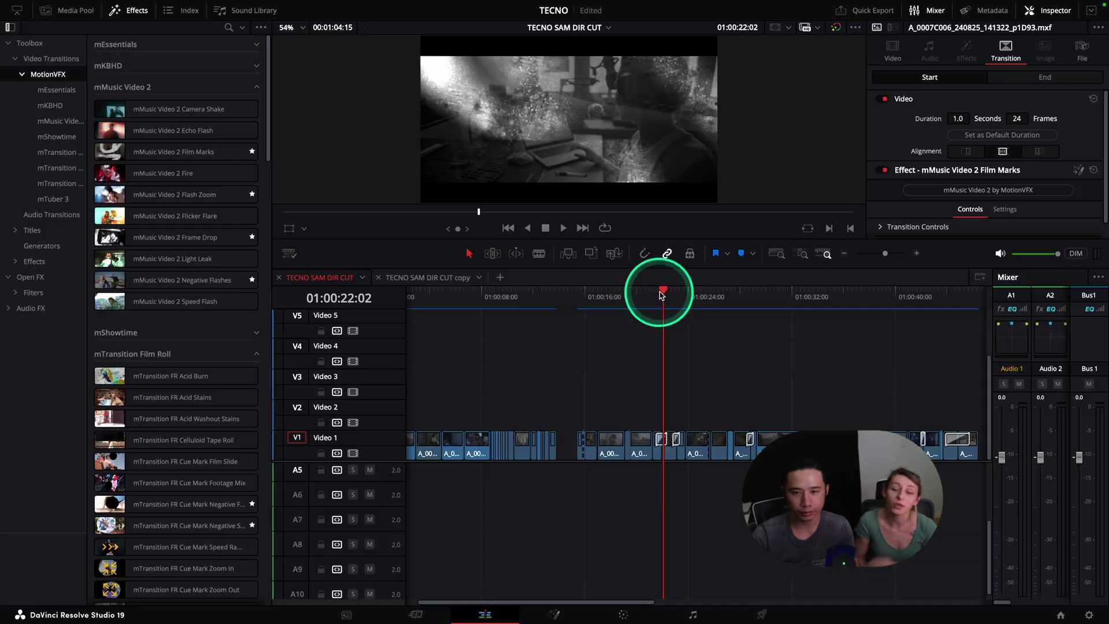
mouse_move(662, 291)
left_mouse_down()
mouse_move(647, 298)
mouse_move(658, 294)
left_mouse_up()
Load the 0.7-second Flash Zoom transition in the Inspector, then move the playhead to about 01:00:41
left_click(662, 440)
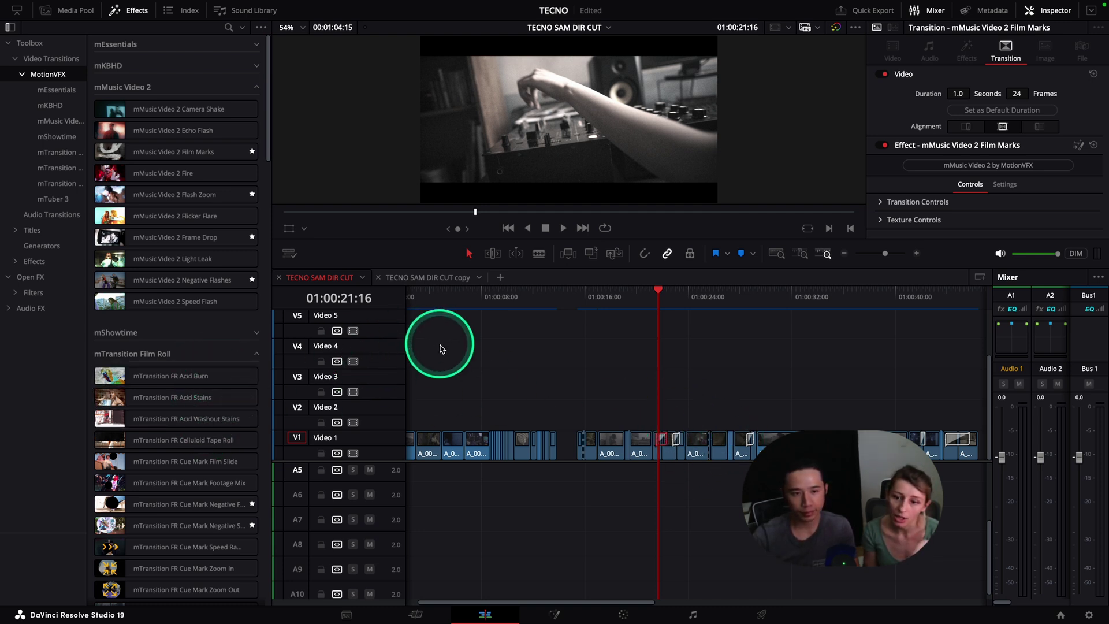
left_click(678, 441)
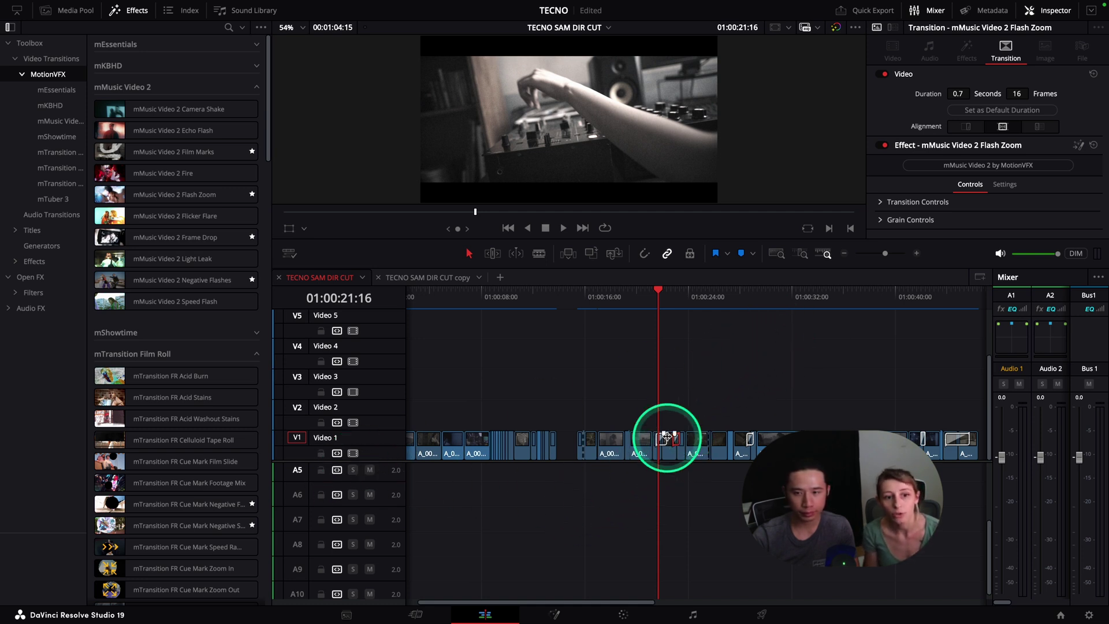
left_click_drag(913, 292, 908, 292)
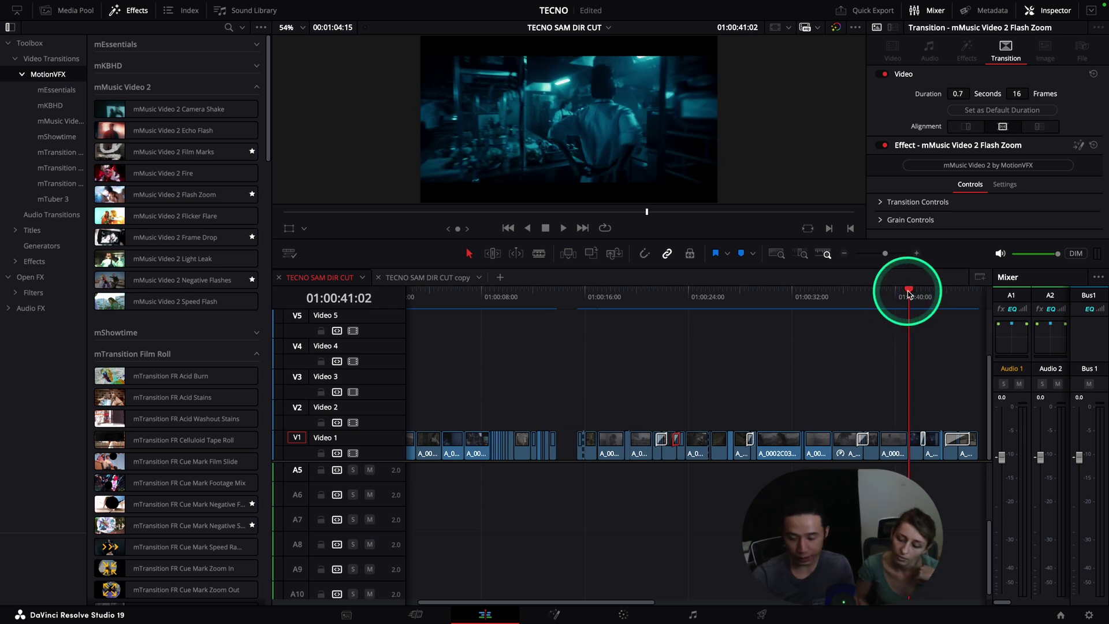
Zoom in on the cut near 01:00:41 and drop mMusic Video 2 Flicker Flare onto the timeline
key("ctrl+equal")
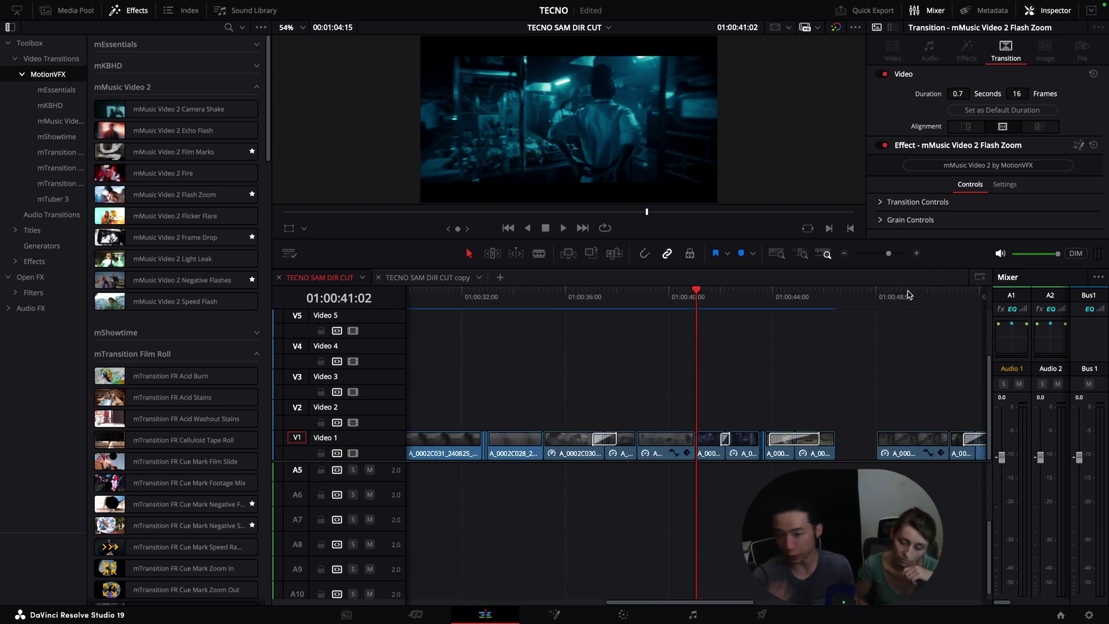
mouse_move(696, 296)
left_mouse_down()
mouse_move(686, 292)
mouse_move(702, 296)
left_mouse_up()
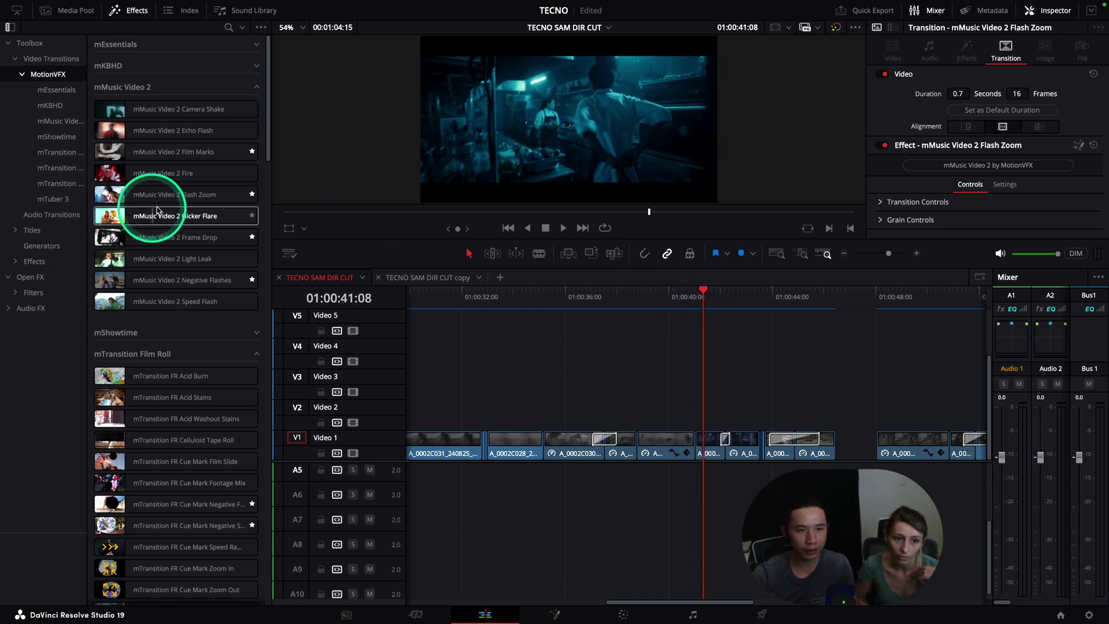
left_click_drag(171, 218, 697, 444)
left_click(664, 288)
key("space")
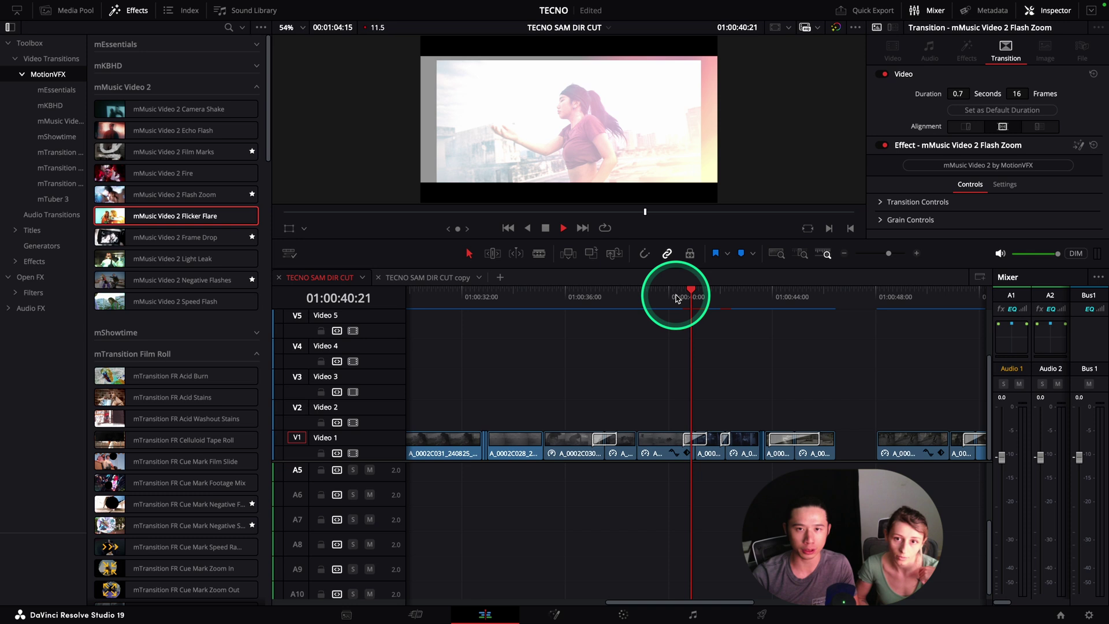
left_click(682, 296)
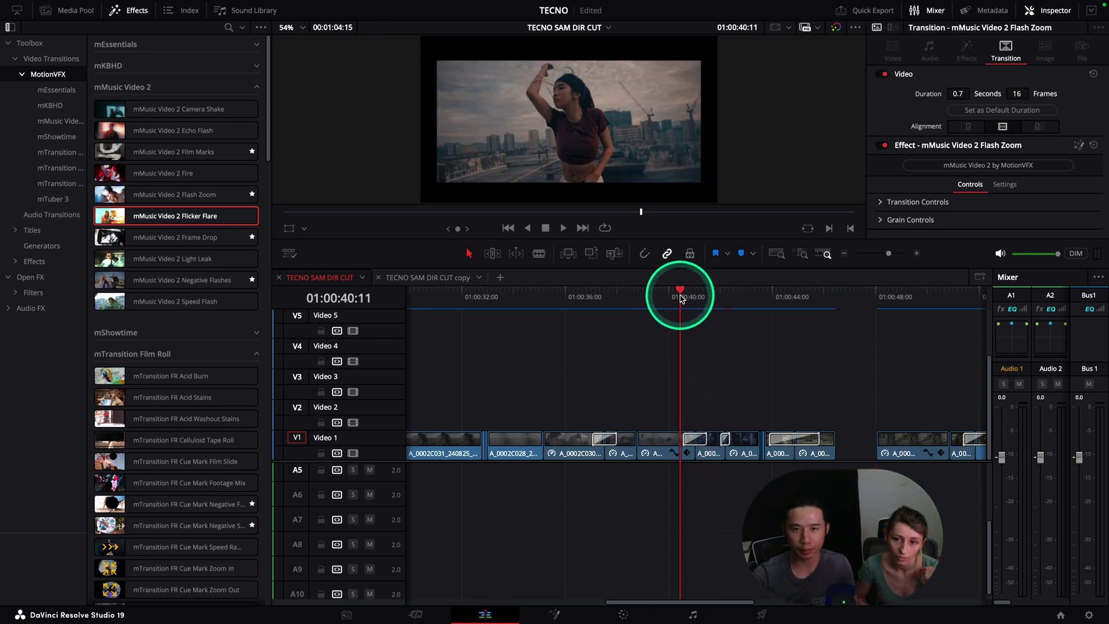
key("space")
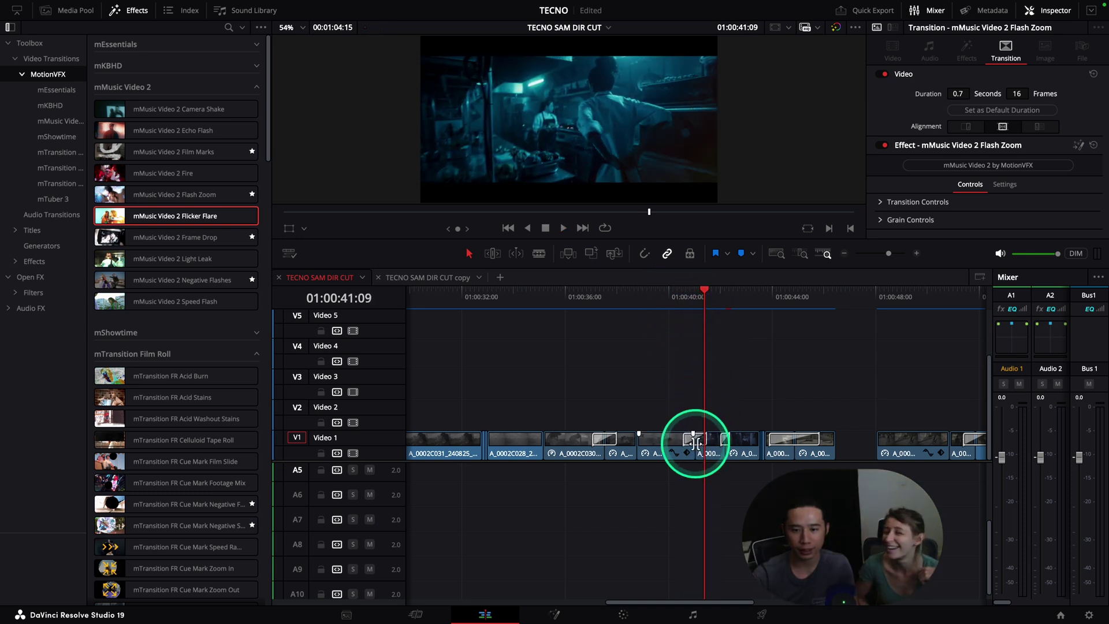
Replace the cut's transition with Flicker Flare and play it back from just before the cut
left_click_drag(683, 442, 683, 442)
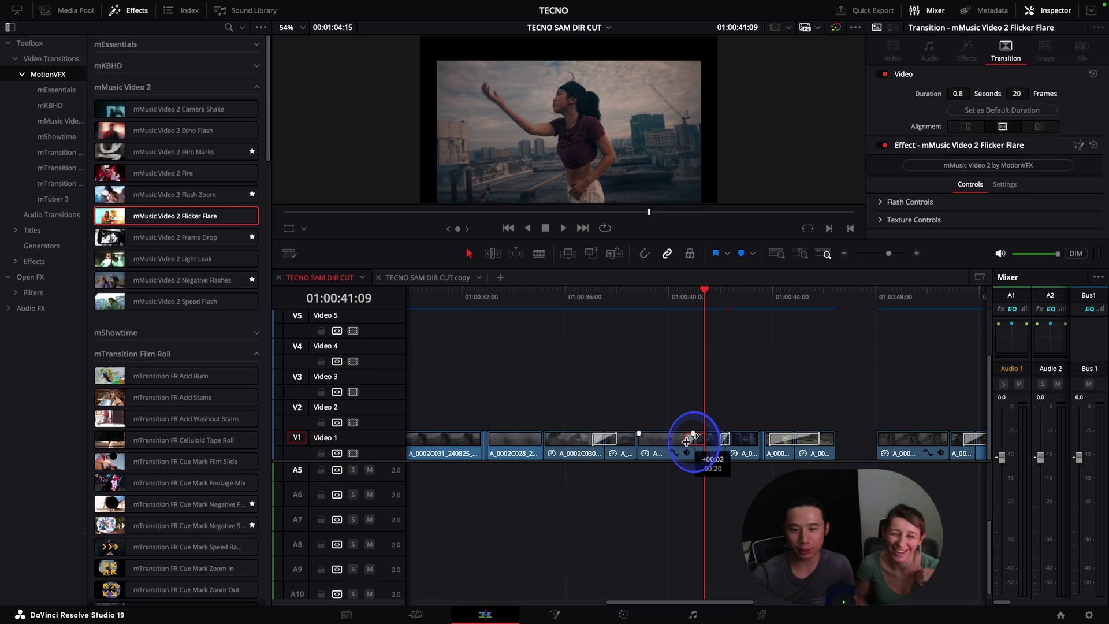
left_click(683, 296)
key("space")
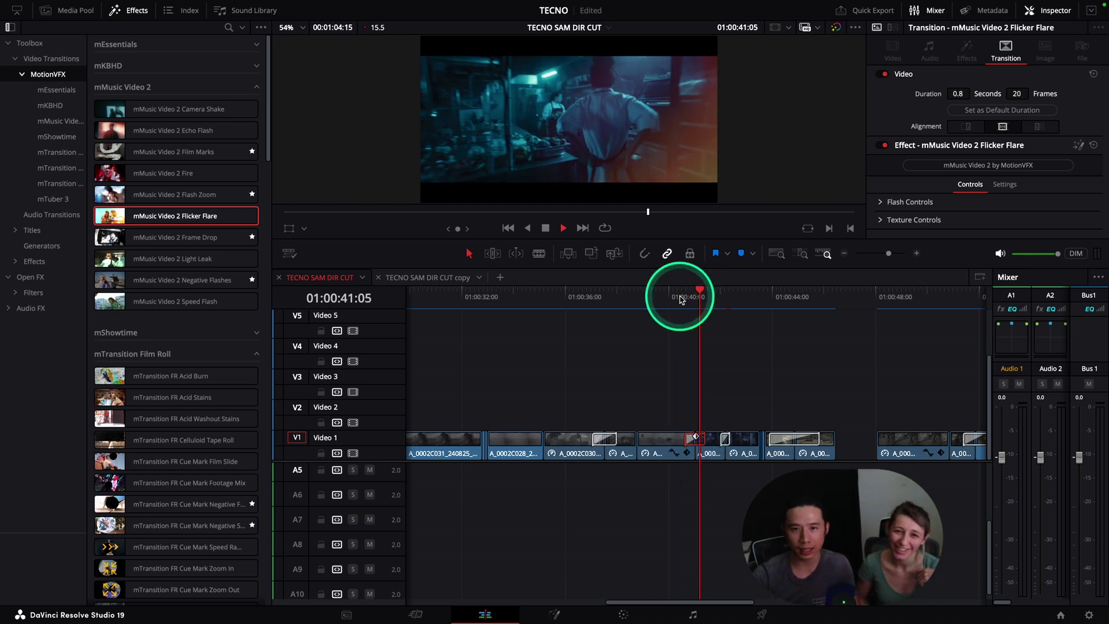
key("space")
left_click(682, 296)
key("space")
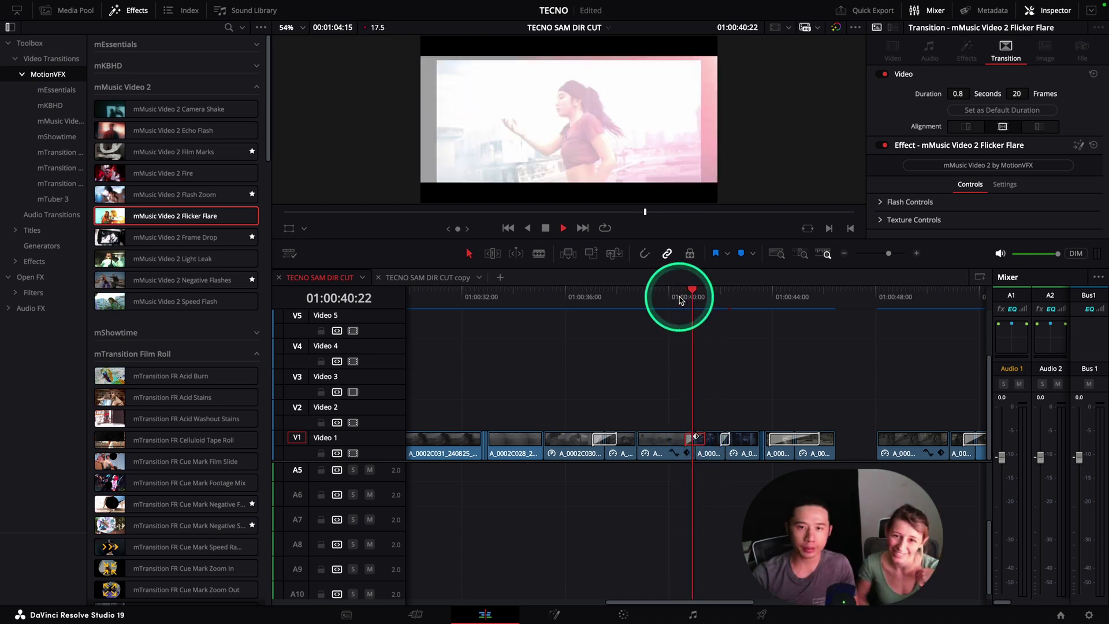
left_click(681, 298)
left_click(688, 461)
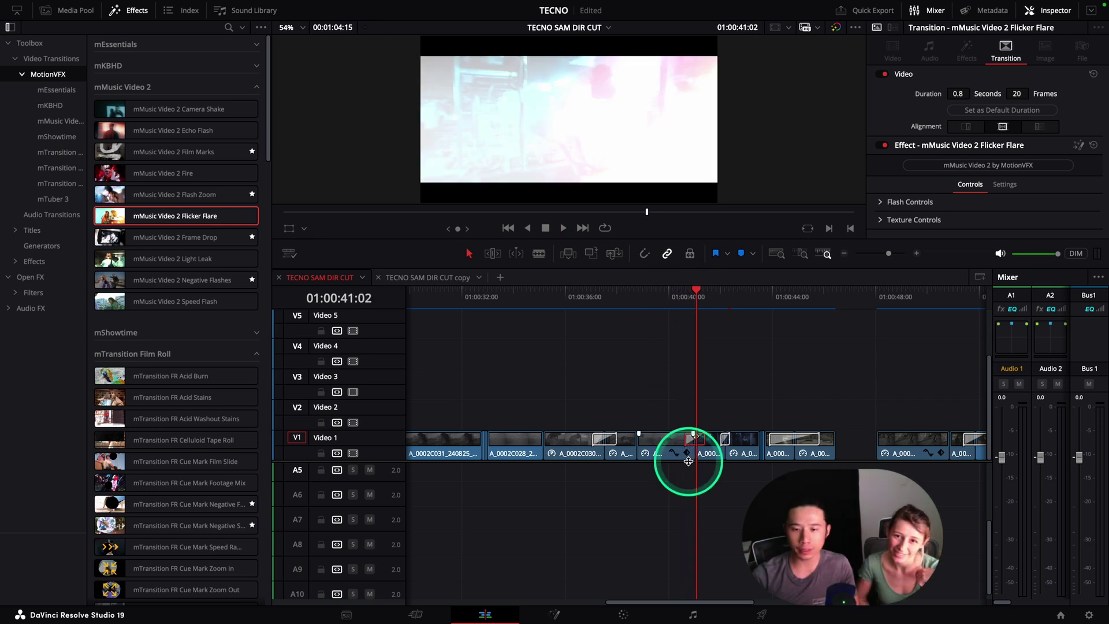
Check the next clip's Negative Flashes transition, then reload Flicker Flare's settings and play it
left_click_drag(707, 292, 711, 291)
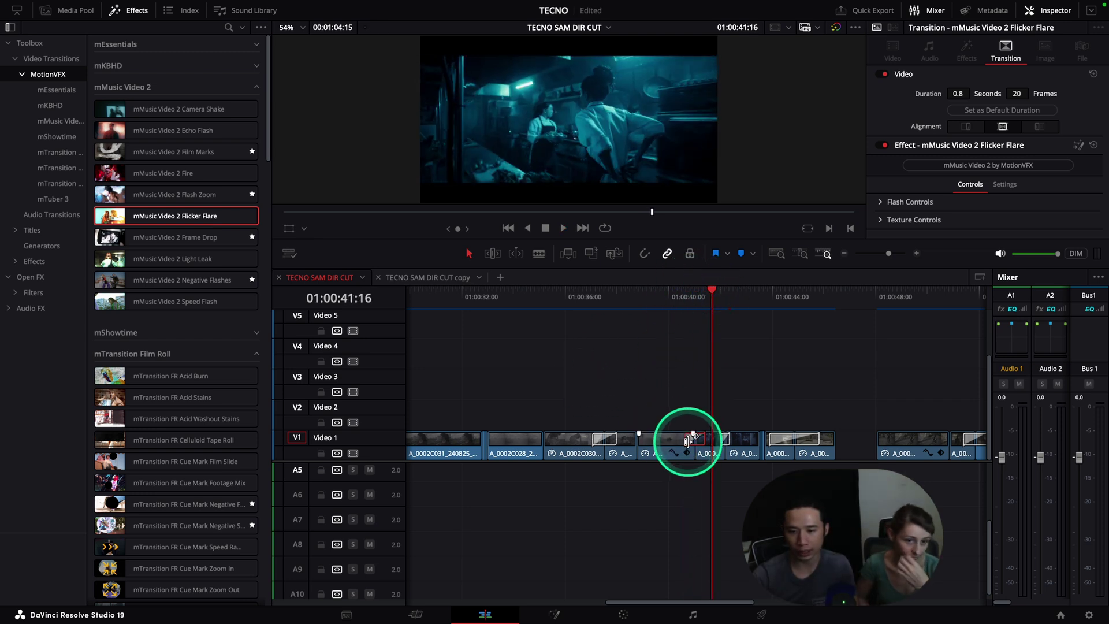
left_click(693, 443)
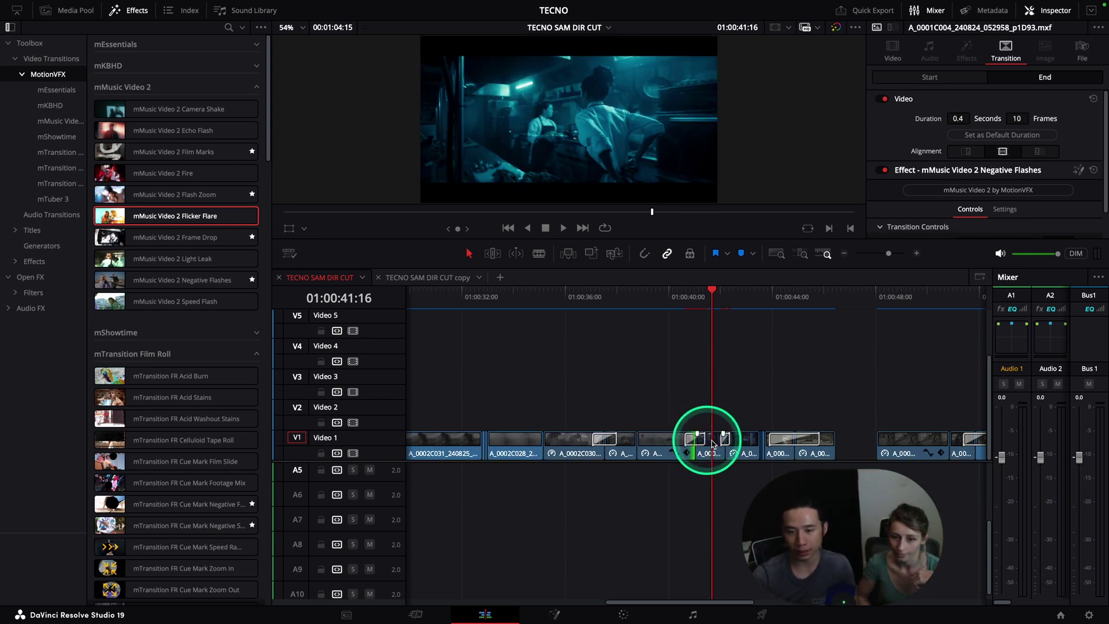
scroll(706, 439, "up", 2)
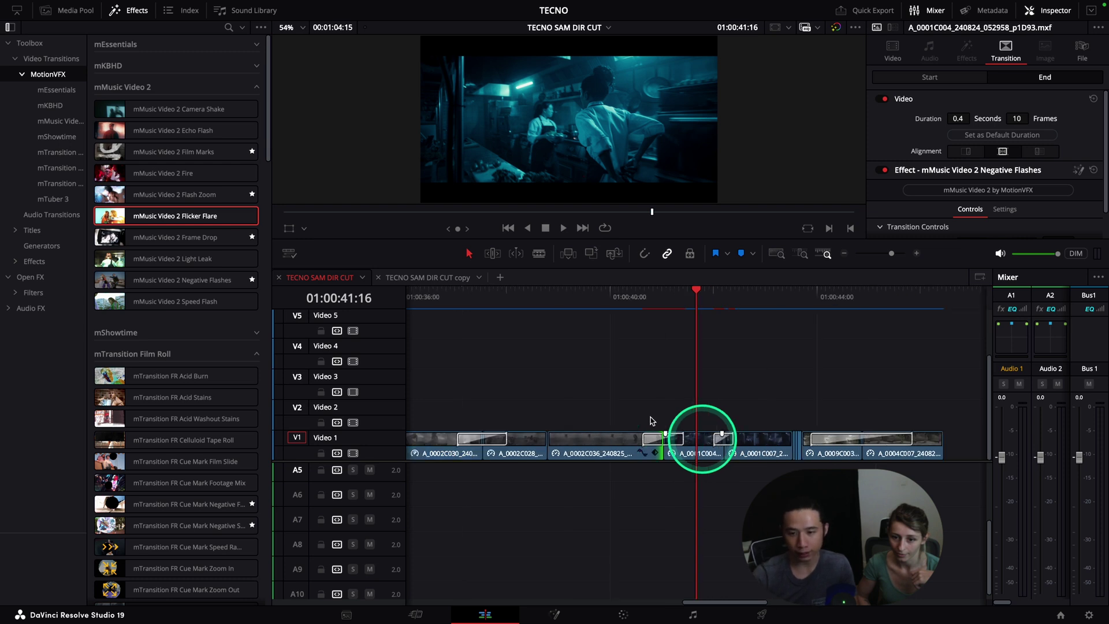
left_click(680, 441)
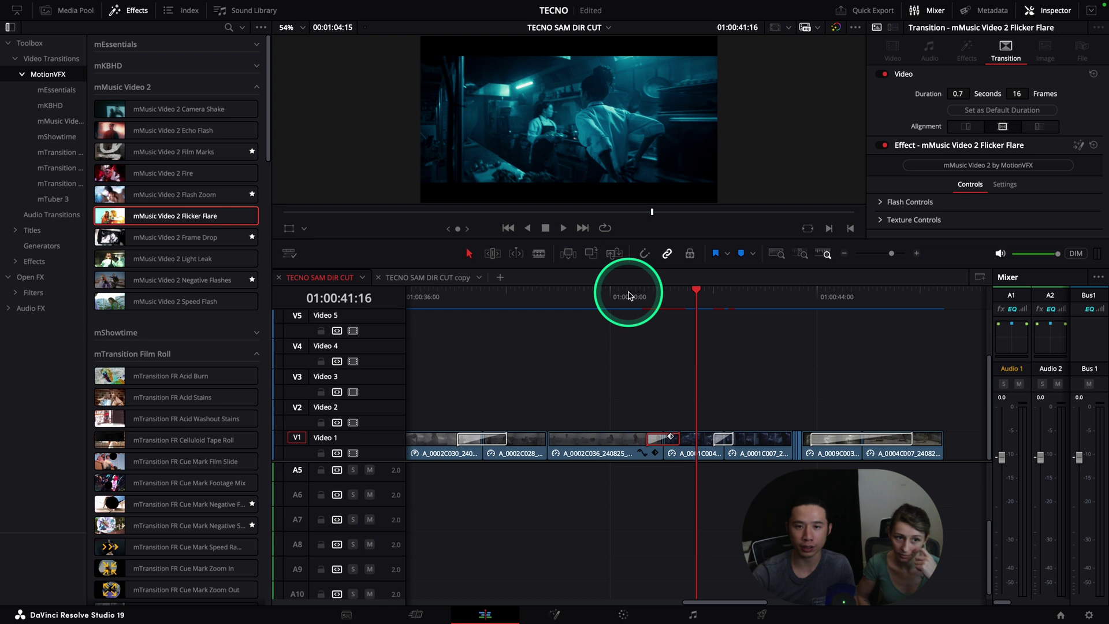
mouse_move(629, 297)
left_mouse_down()
mouse_move(619, 296)
mouse_move(664, 296)
mouse_move(634, 298)
left_mouse_up()
key("space")
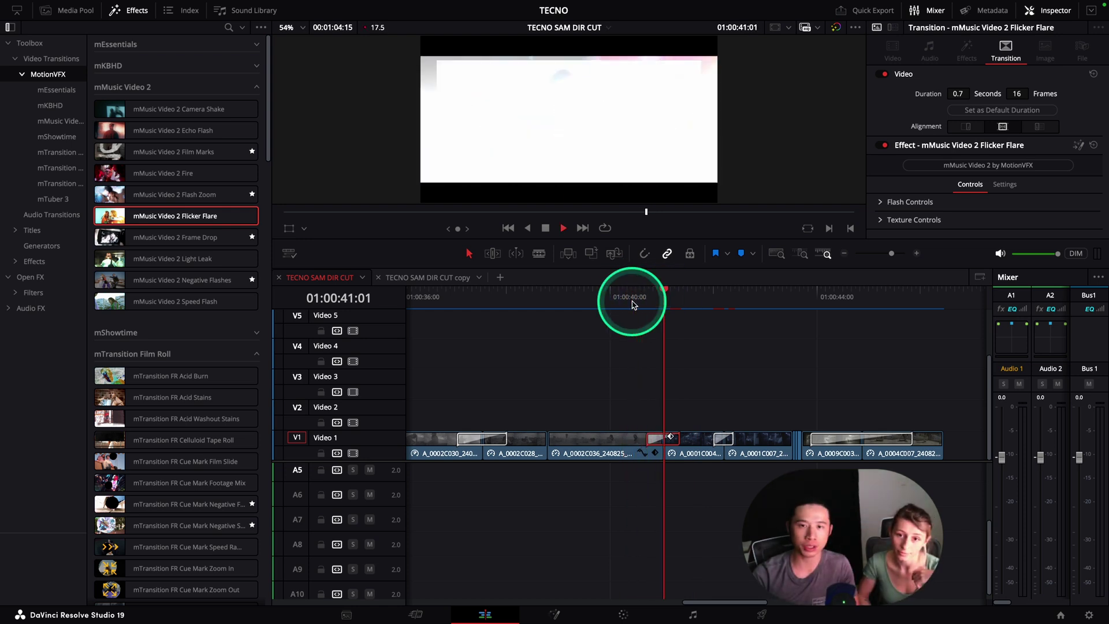
Select the Flicker Flare transition and replay it several times with the timeline zoomed out
left_click(634, 304)
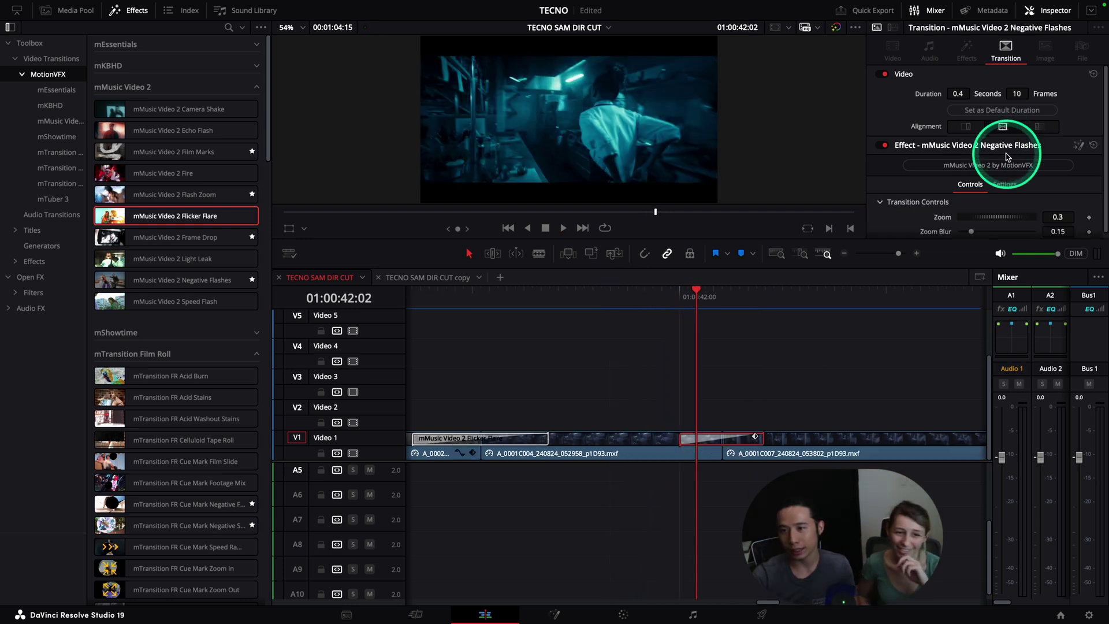
key("ctrl+minus")
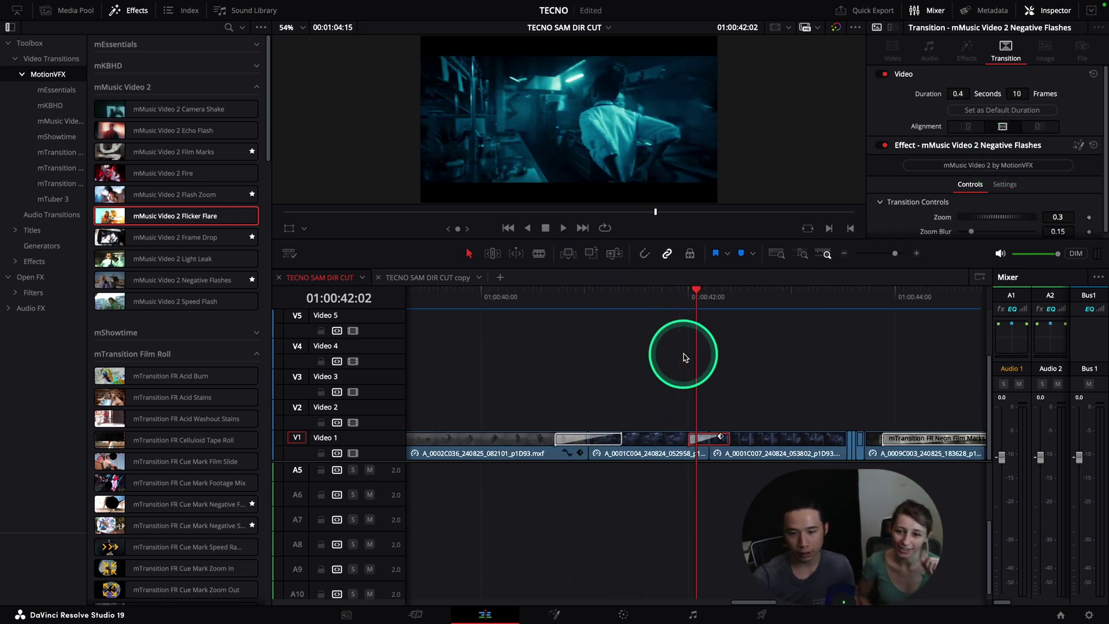
left_click(576, 442)
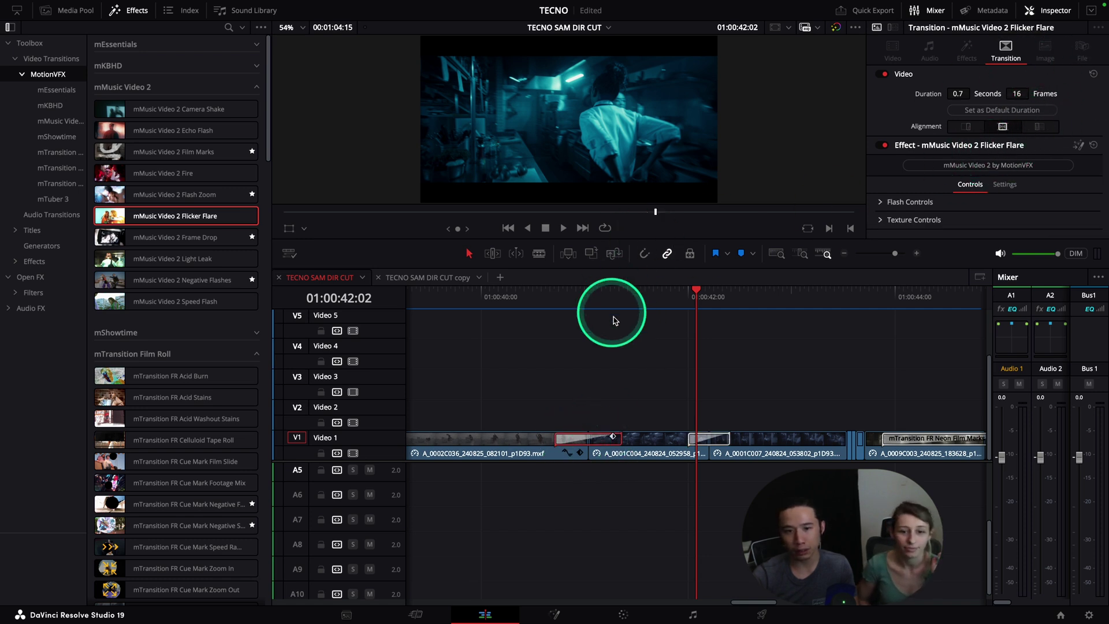
left_click(529, 295)
key("space")
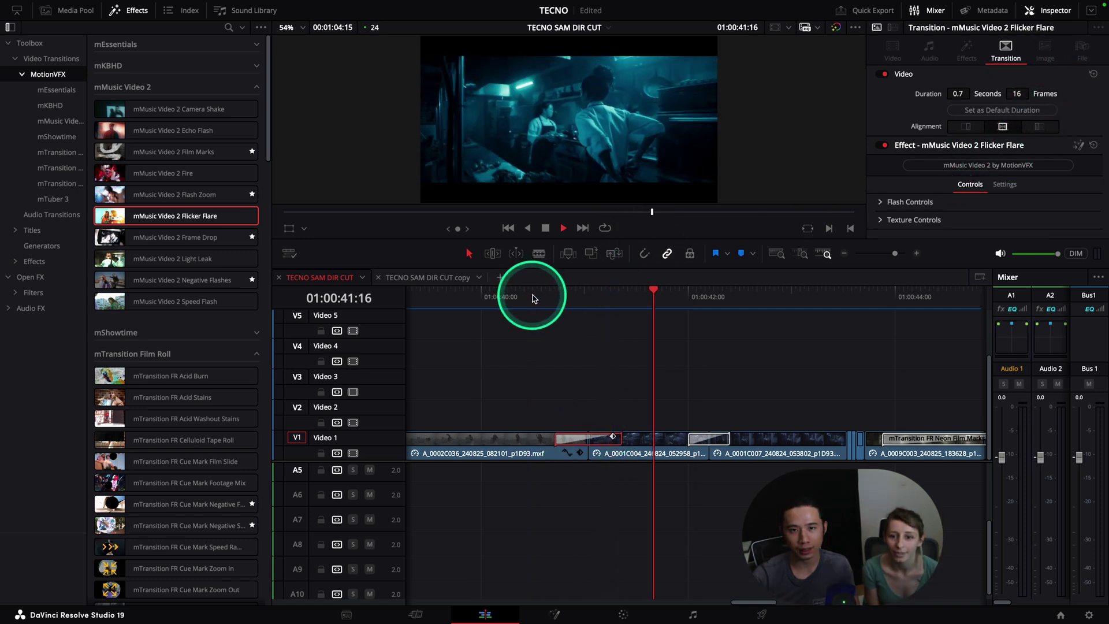
key("space")
left_click(542, 298)
key("space")
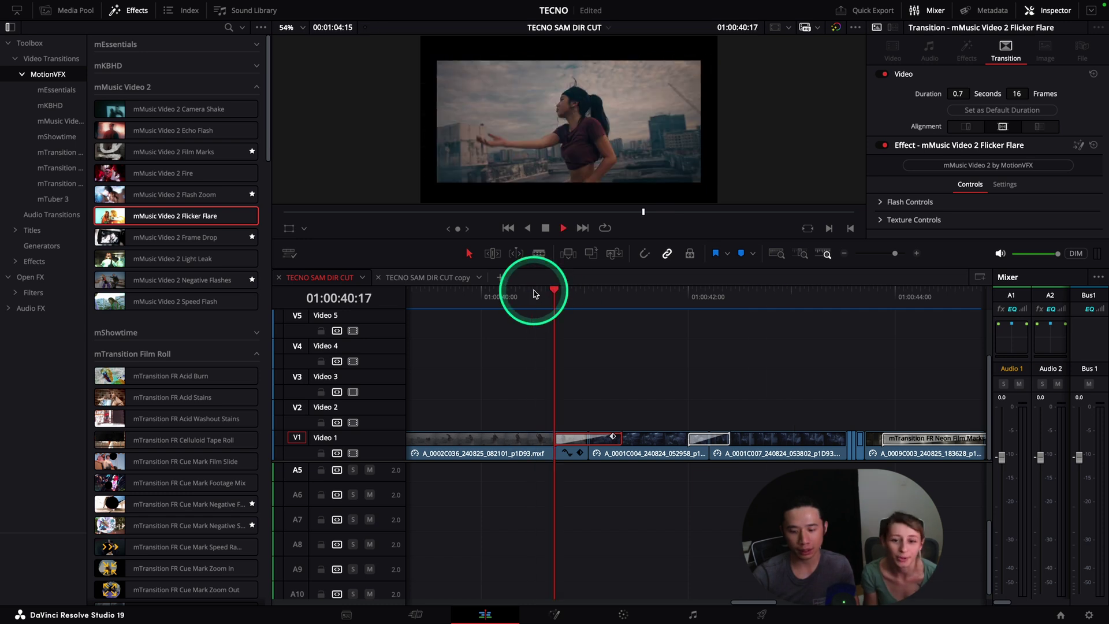
key("ctrl+minus")
key("ctrl+minus")
key("space")
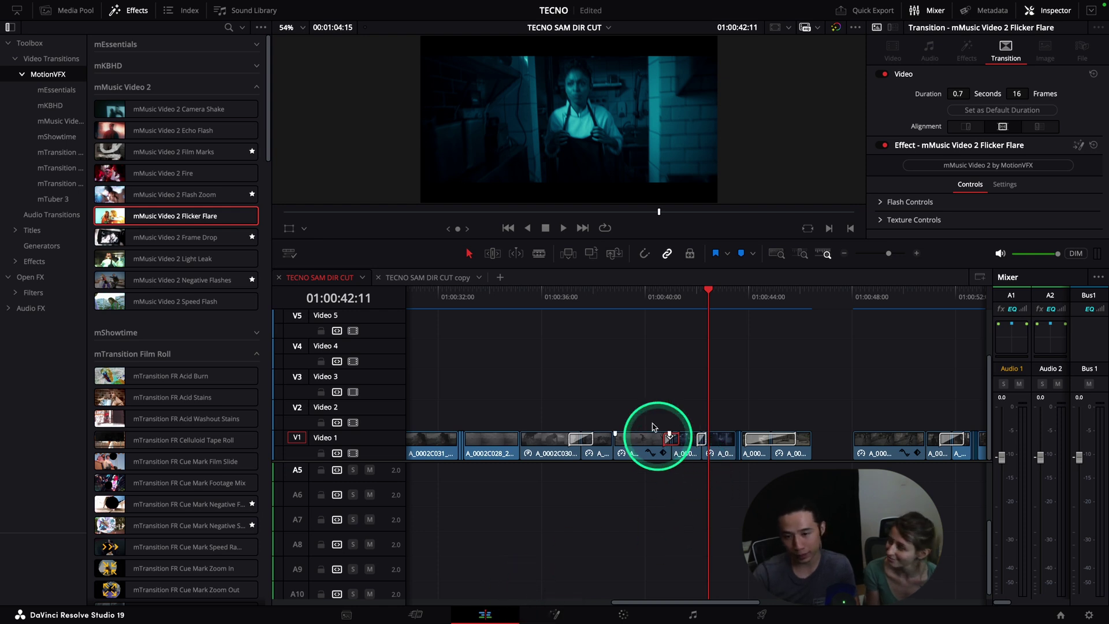
Lengthen Flicker Flare to 1.0 second (24 frames), then scrub forward to Neon Film Marks
left_click(654, 296)
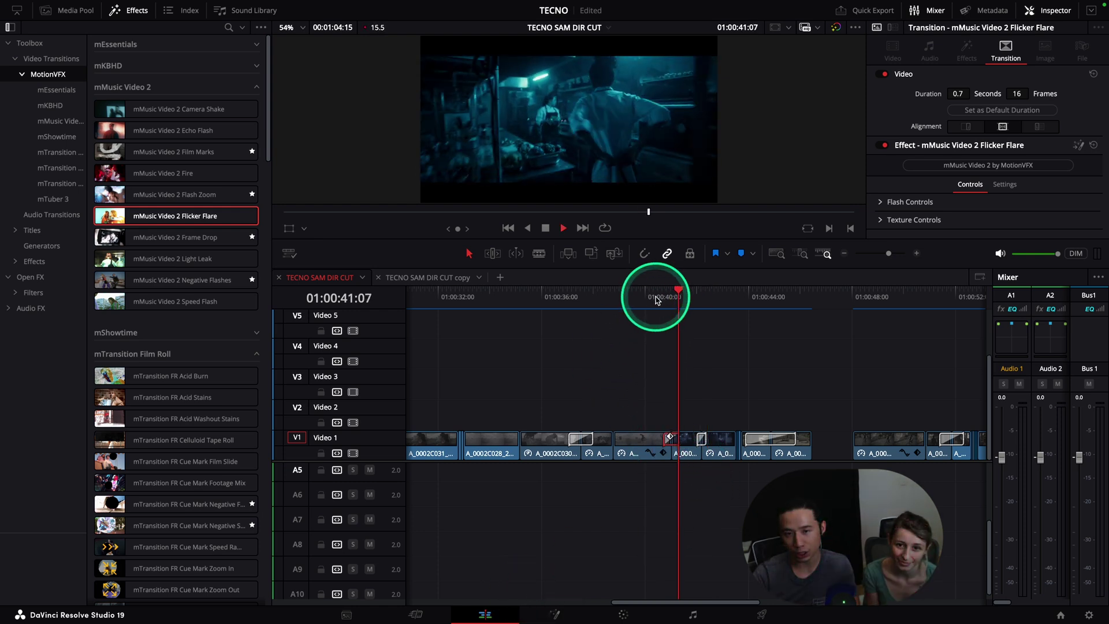
left_click_drag(560, 301, 682, 315)
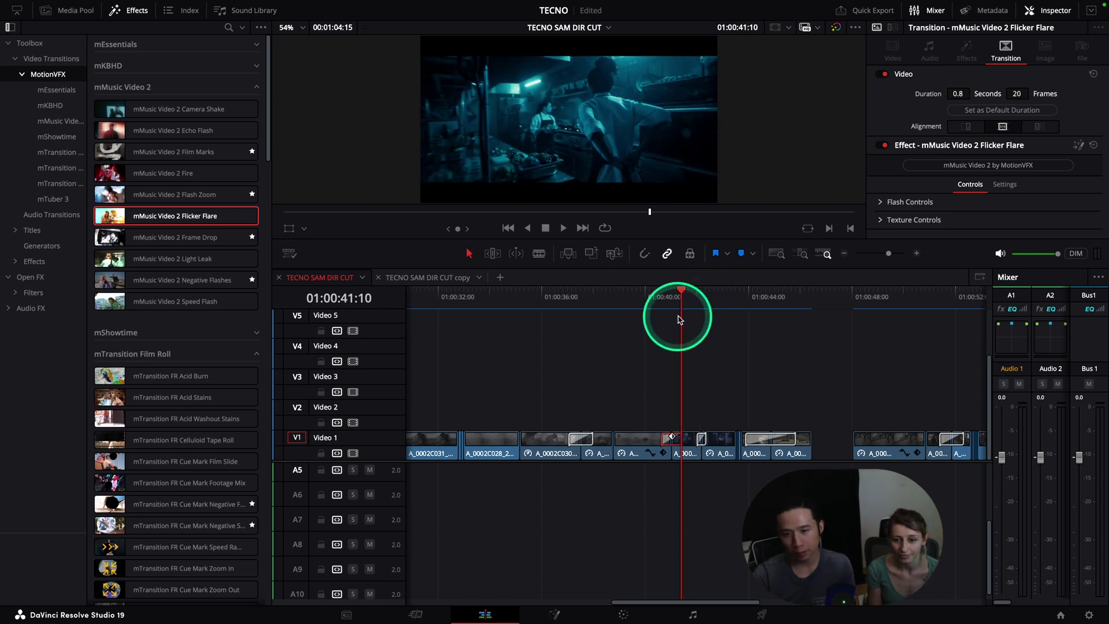
key("ctrl+z")
left_click_drag(689, 315, 725, 308)
Load the Neon Film Marks transition in the Inspector and scrub through it
left_click(774, 437)
left_click(763, 305)
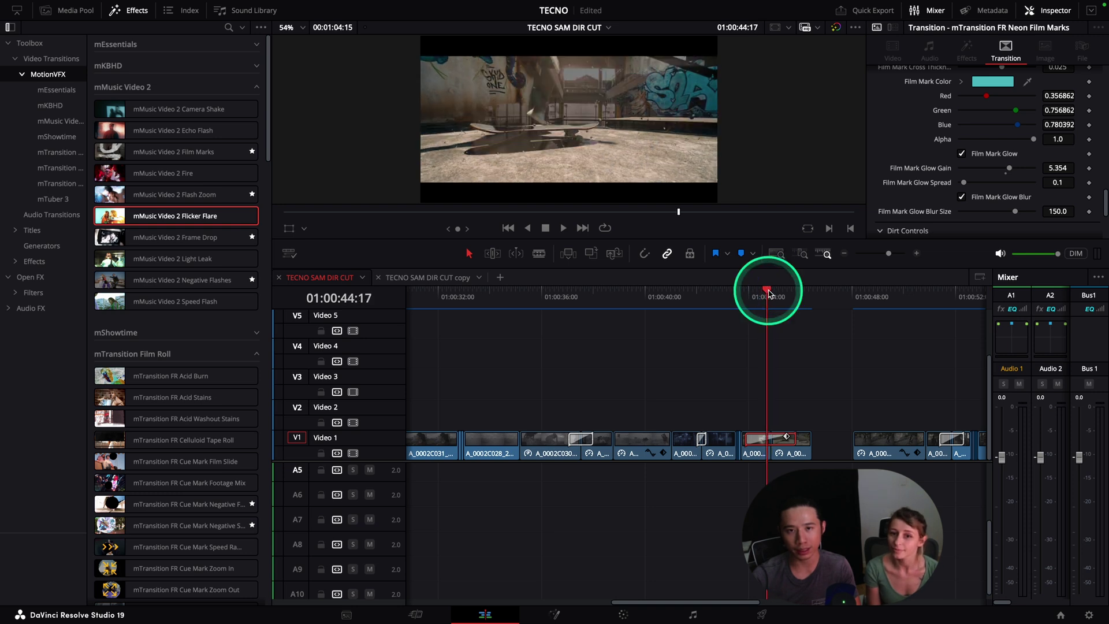
mouse_move(768, 295)
left_mouse_down()
mouse_move(788, 290)
mouse_move(773, 292)
left_mouse_up()
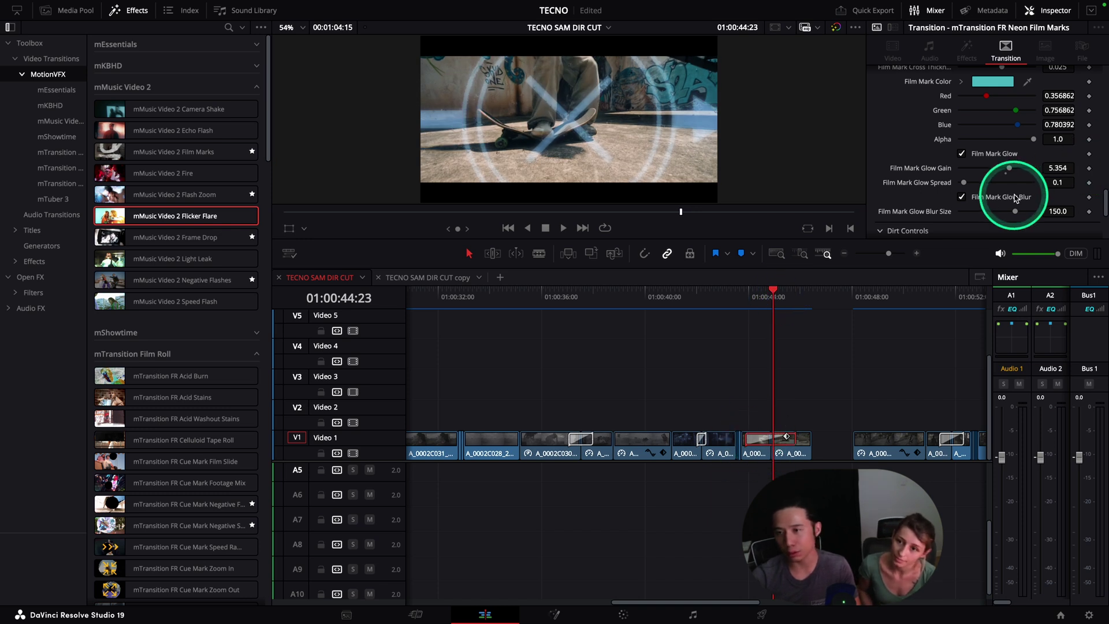
scroll(1015, 212, "down", 2)
scroll(1016, 212, "up", 5)
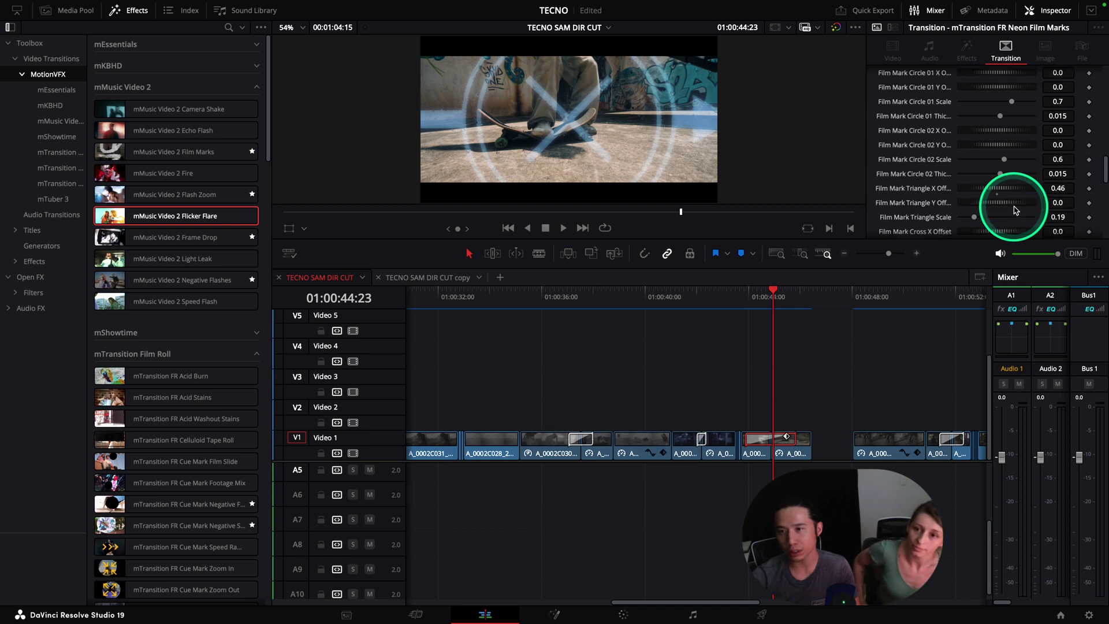
scroll(1015, 211, "up", 2)
scroll(1015, 185, "down", 4)
scroll(1015, 172, "down", 2)
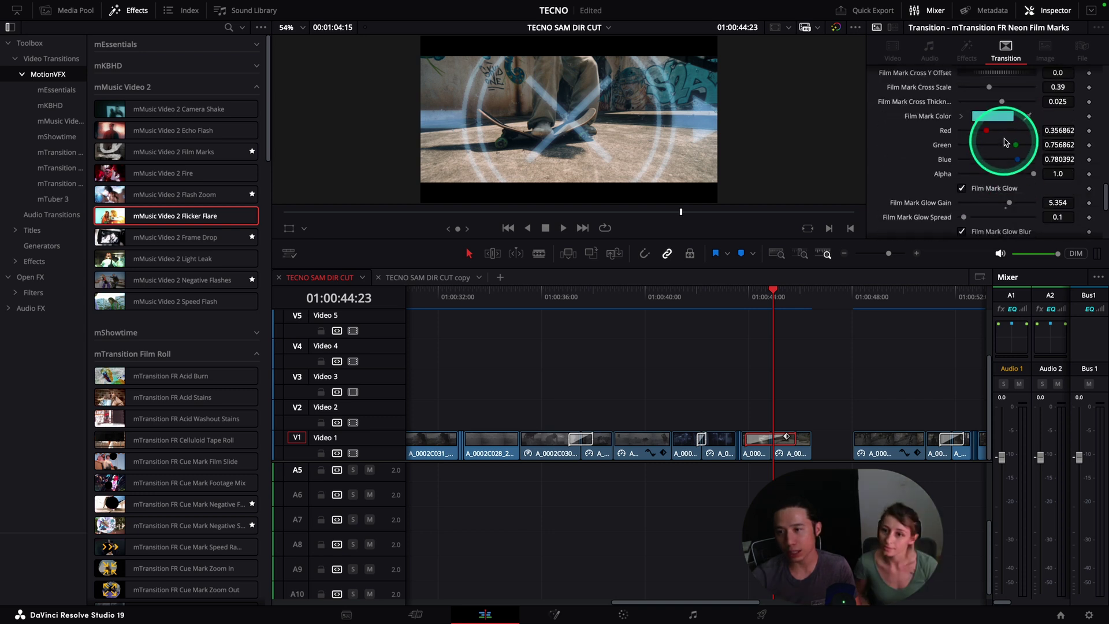
Change the Film Mark Color to a brighter cyan, lower the glow gain, and play it back
left_click(1002, 116)
left_click(485, 318)
left_click_drag(486, 319, 488, 316)
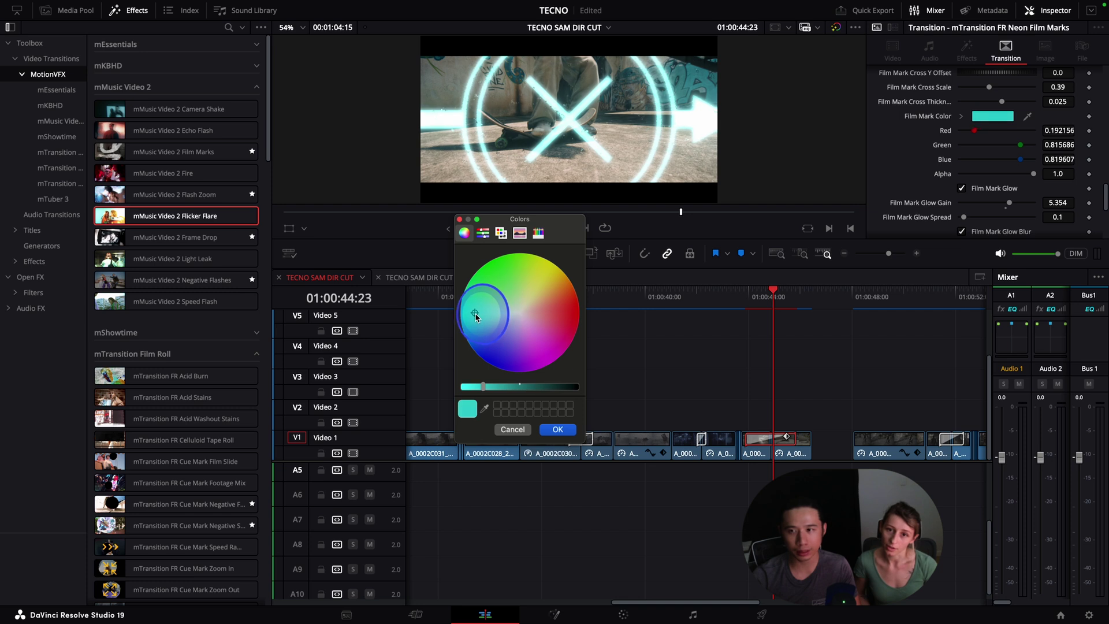
left_click_drag(1010, 203, 1037, 207)
left_click(738, 302)
key("space")
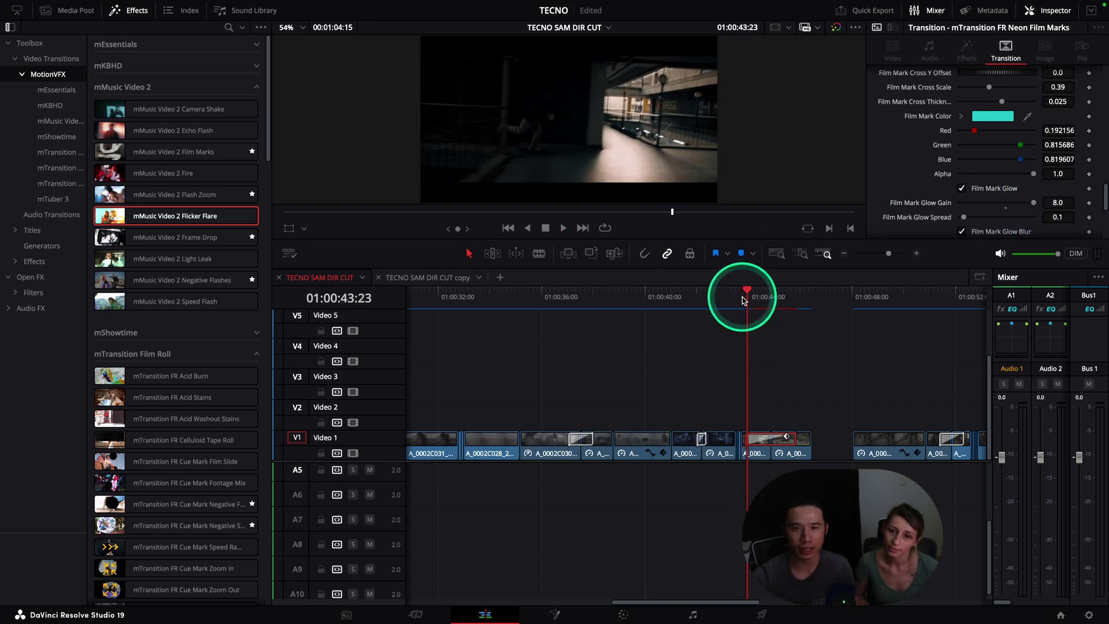
key("space")
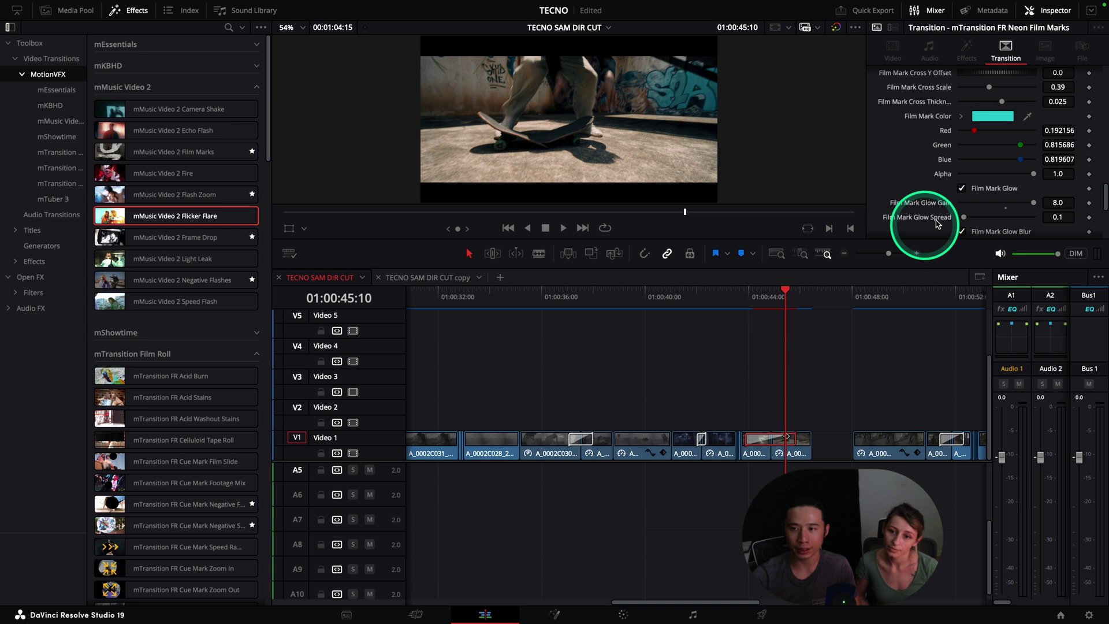
Dim the Film Mark Glow Gain to 2.835 and replay the transition
left_click_drag(781, 291, 773, 290)
left_click_drag(1031, 206, 984, 216)
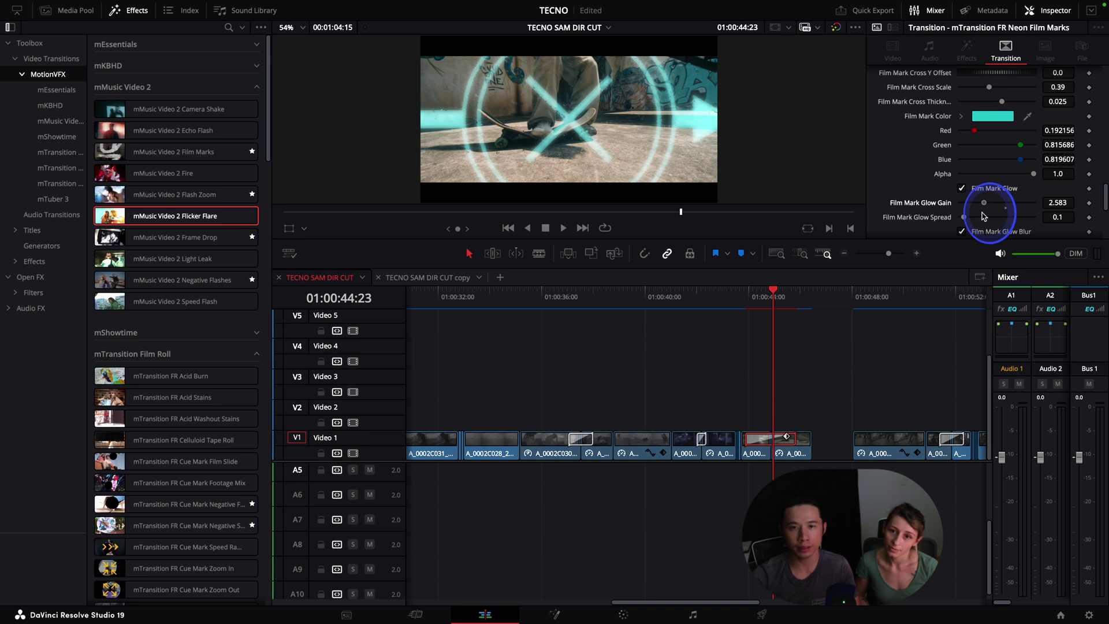
left_click(738, 293)
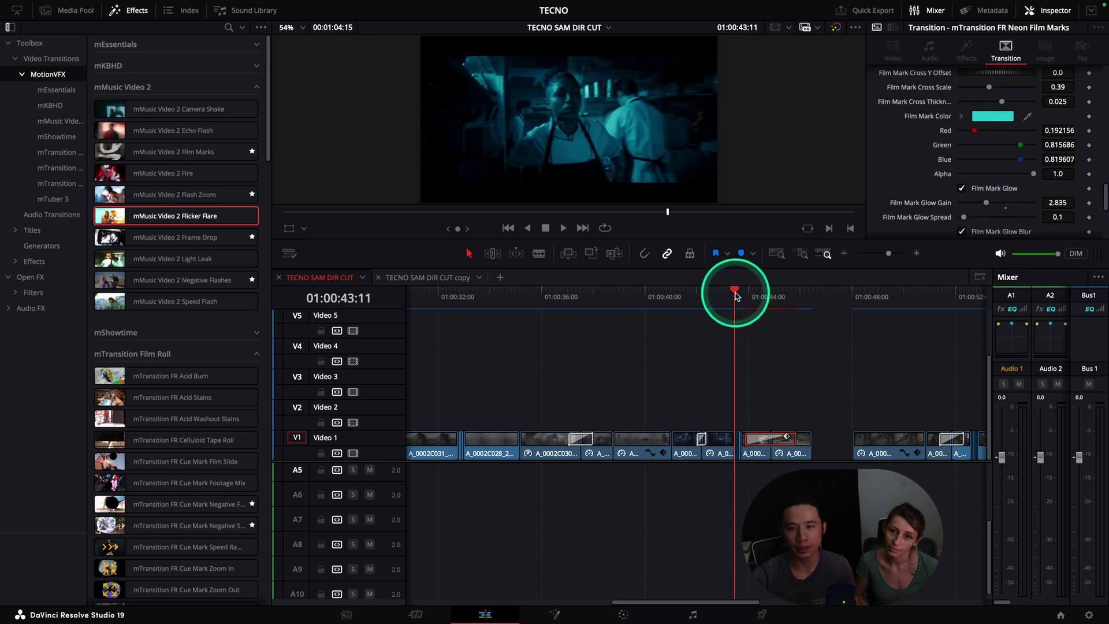
key("space")
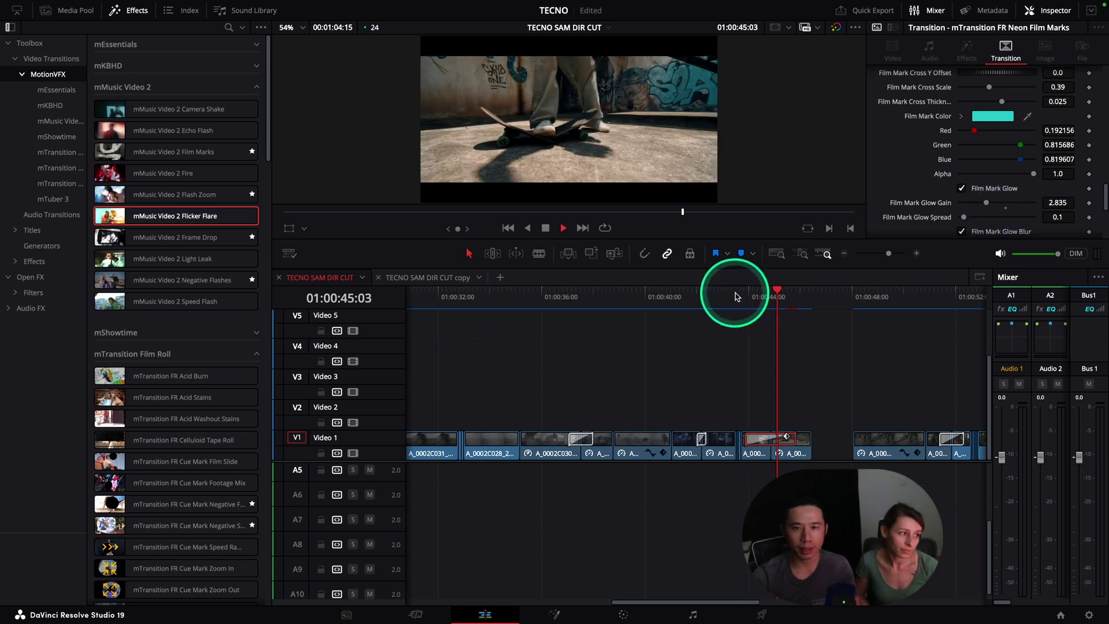
left_click(751, 294)
Raise Dirt Size in Dirt Controls and replay the Neon Film Marks transition from just before it
scroll(1010, 205, "down", 3)
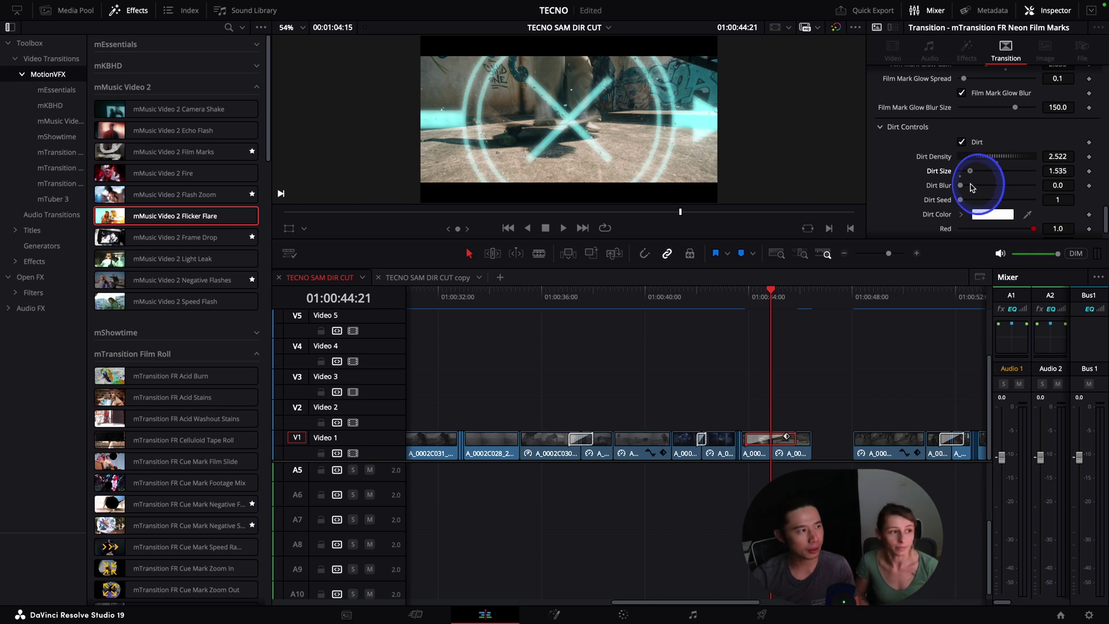
left_click_drag(970, 171, 980, 174)
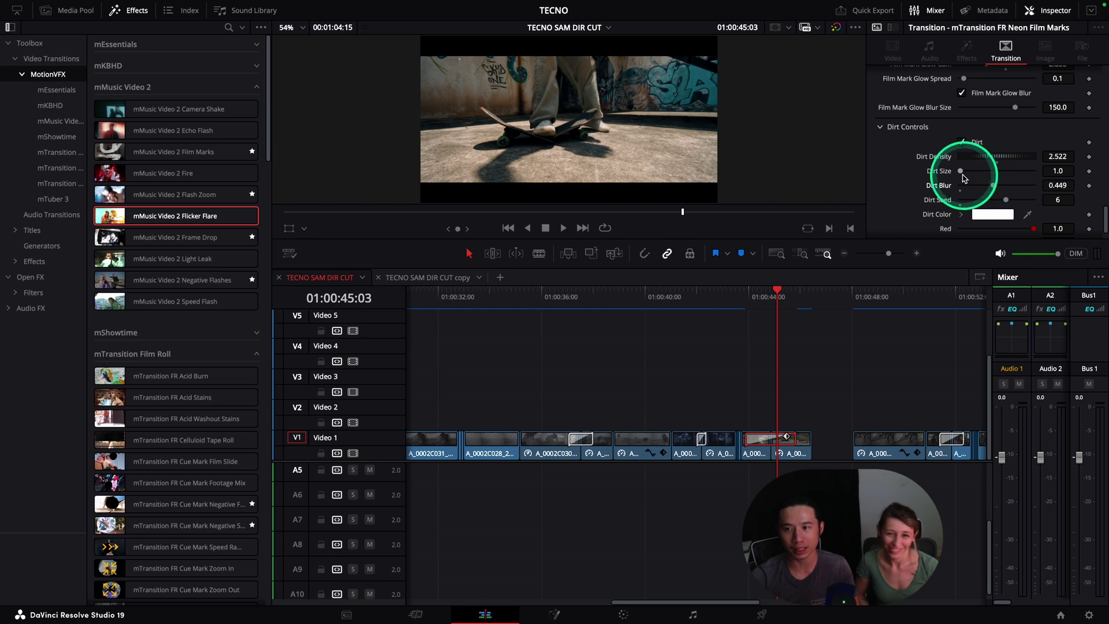
left_click_drag(977, 176, 999, 173)
left_click(751, 294)
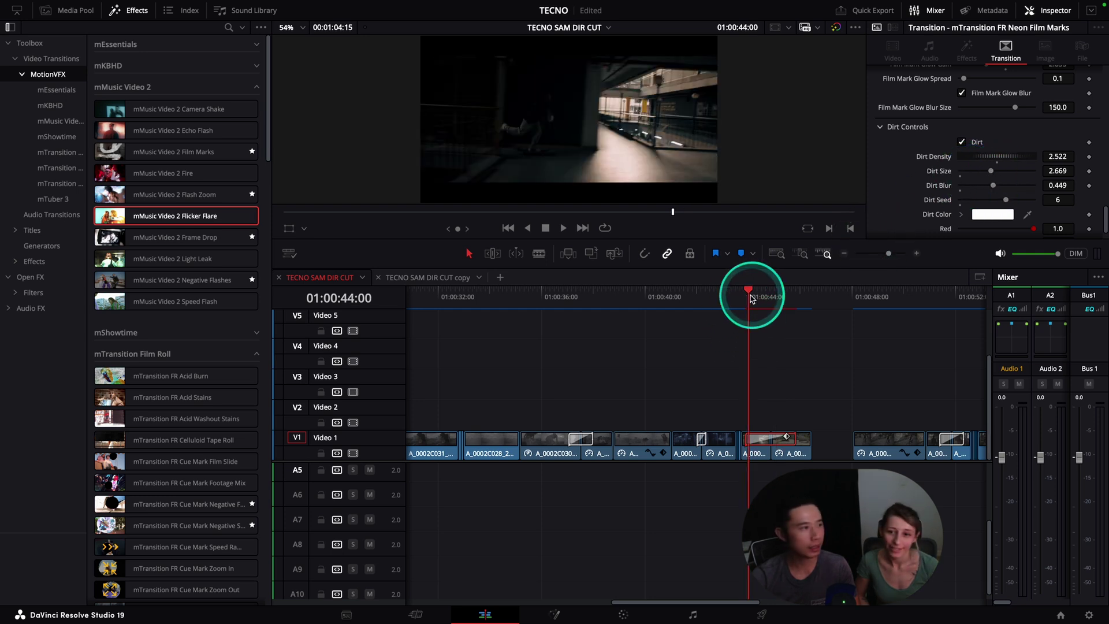
key("space")
key("space")
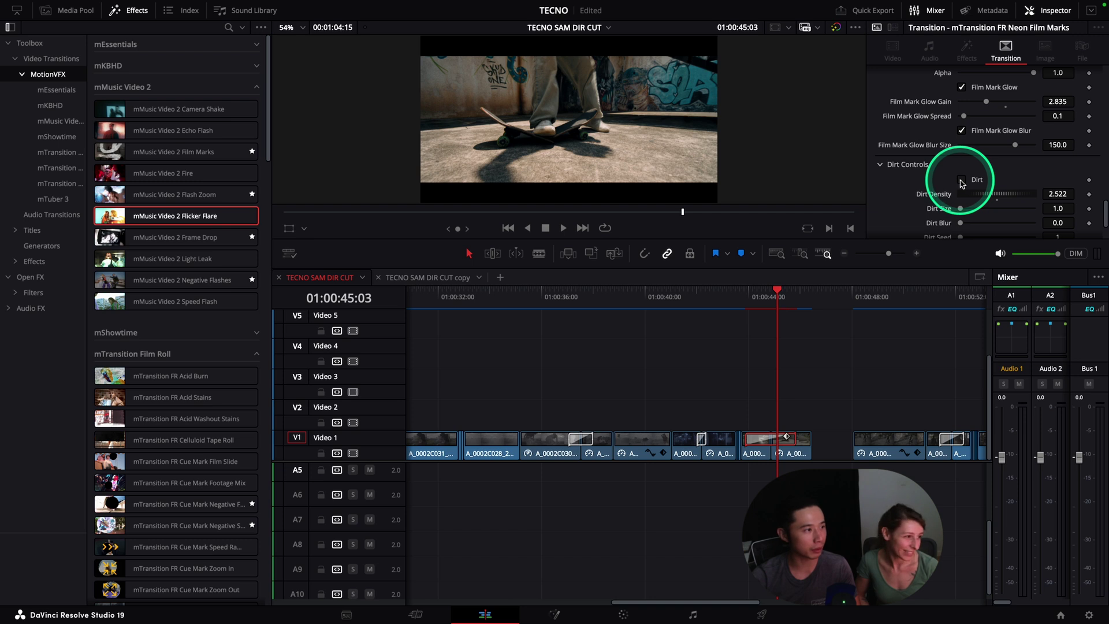
mouse_move(770, 294)
left_mouse_down()
mouse_move(781, 294)
mouse_move(755, 298)
left_mouse_up()
key("space")
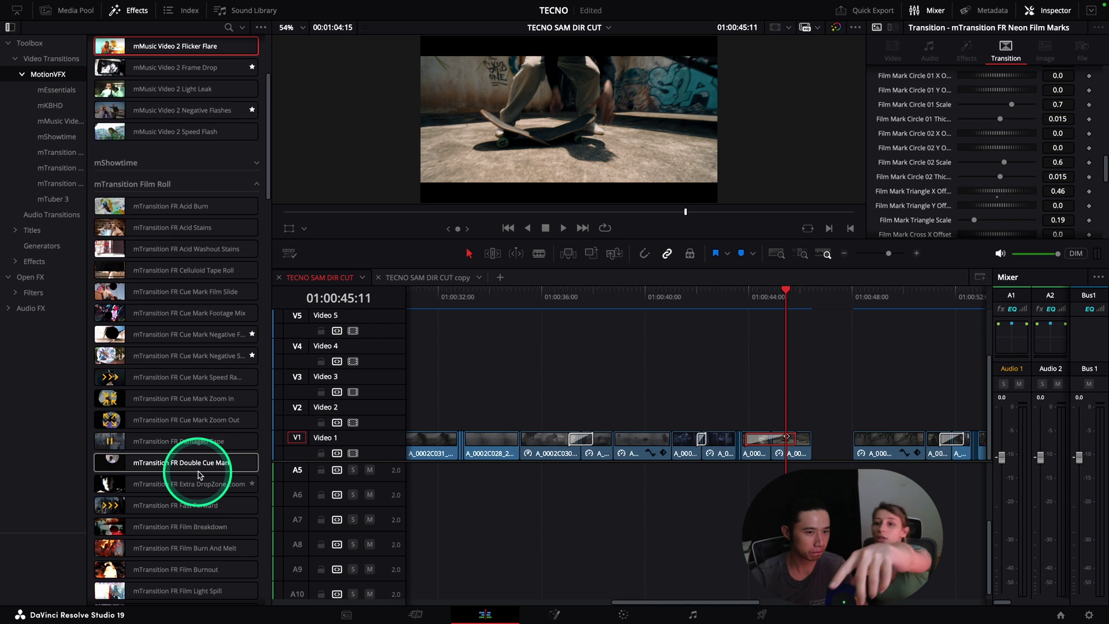
Scroll the MotionVFX Video Transitions list and preview mTransition FR Negative Rewind
scroll(1063, 145, "up", 10)
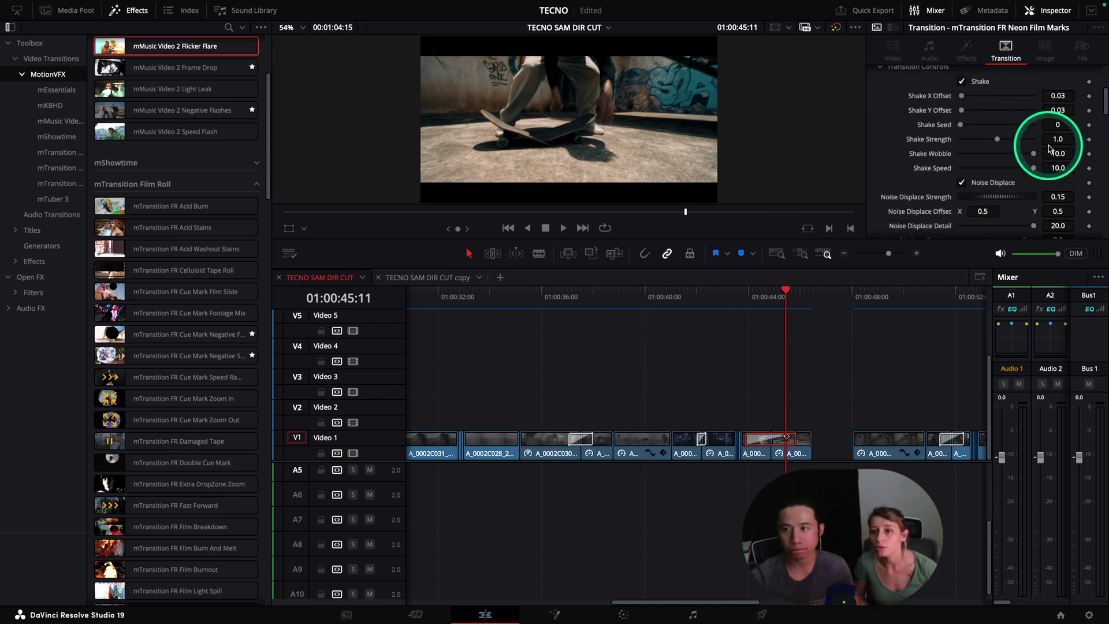
scroll(1051, 149, "up", 5)
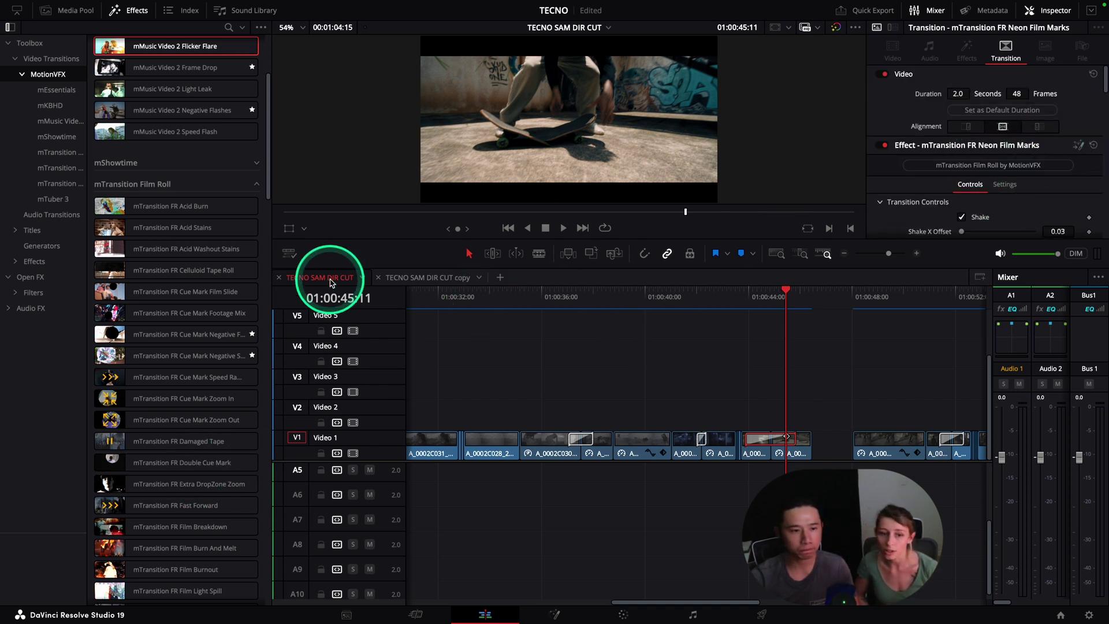
scroll(197, 488, "down", 8)
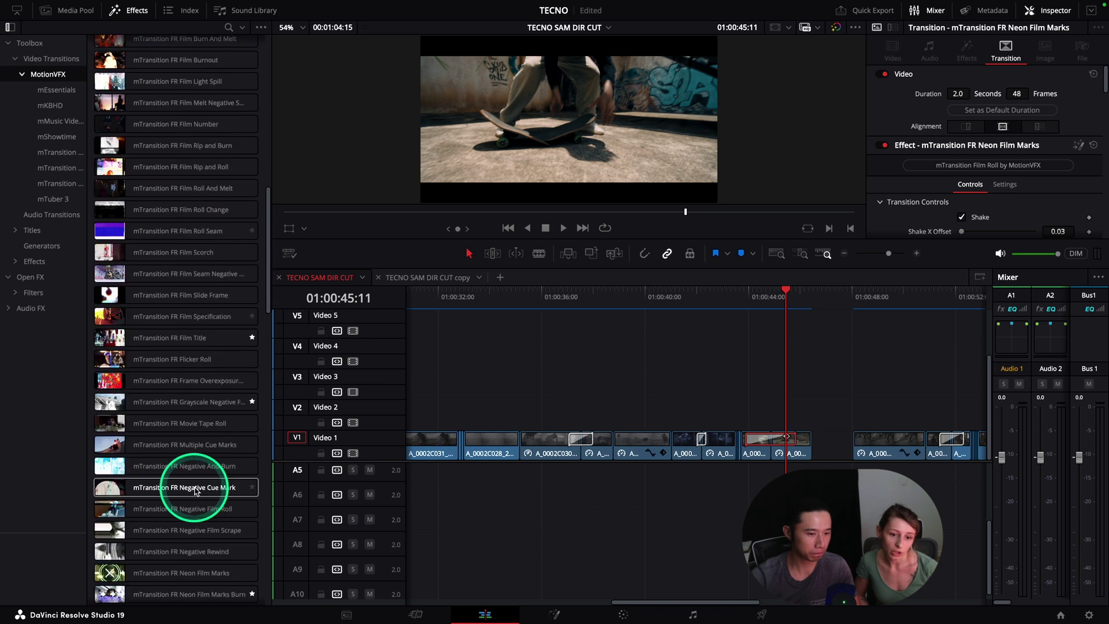
scroll(196, 508, "down", 4)
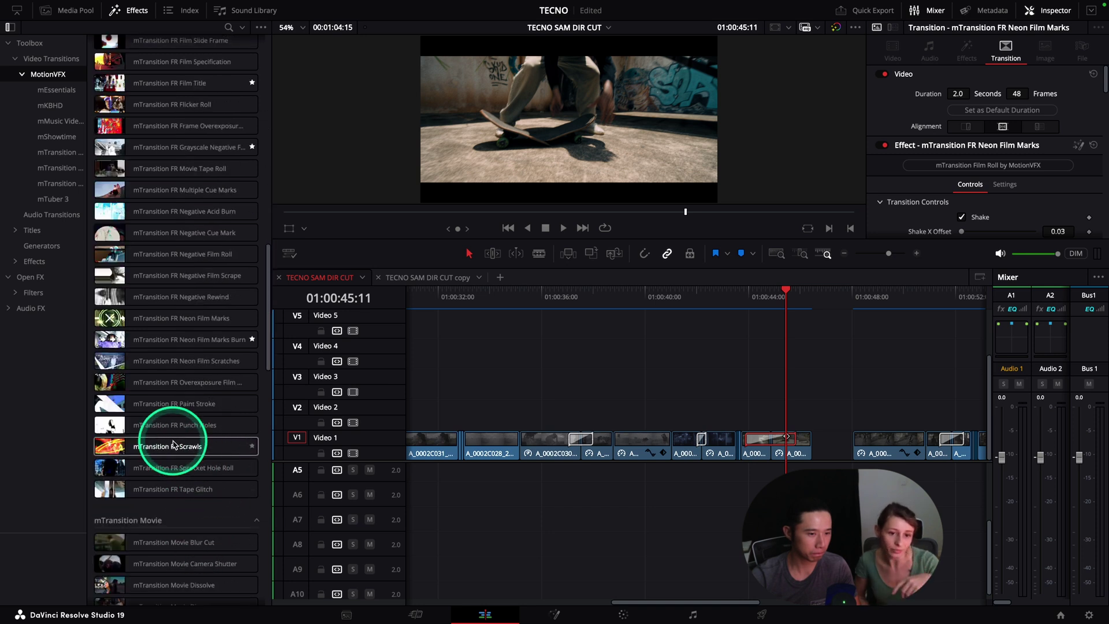
left_click(229, 298)
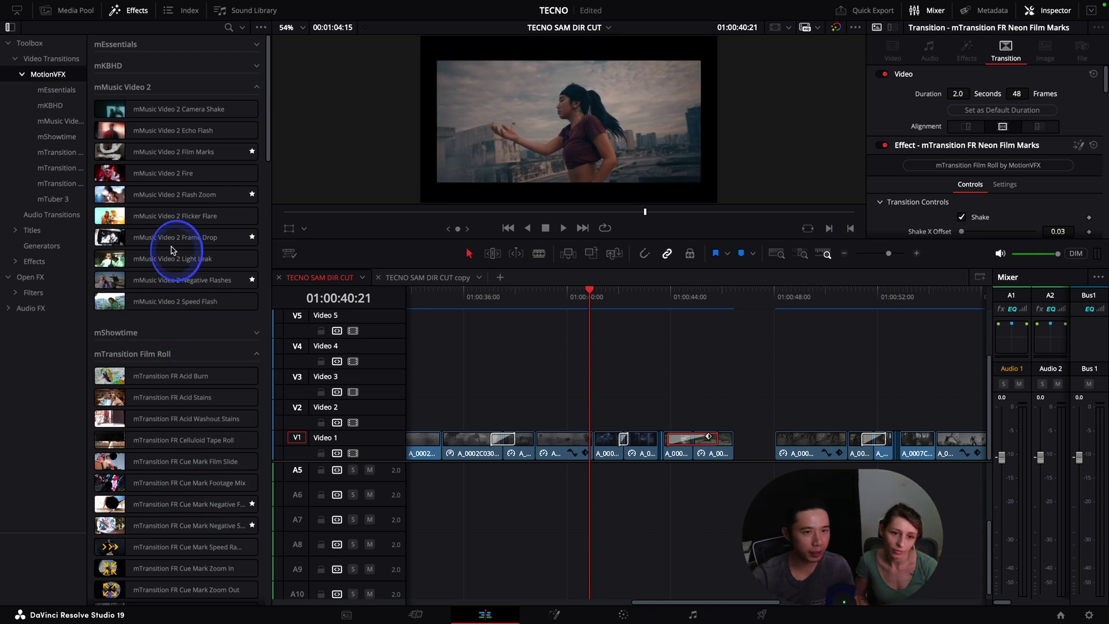
Place mTransition FR Negative Rewind on the Video 1 cut near 01:00:40 and play it
scroll(195, 341, "down", 4)
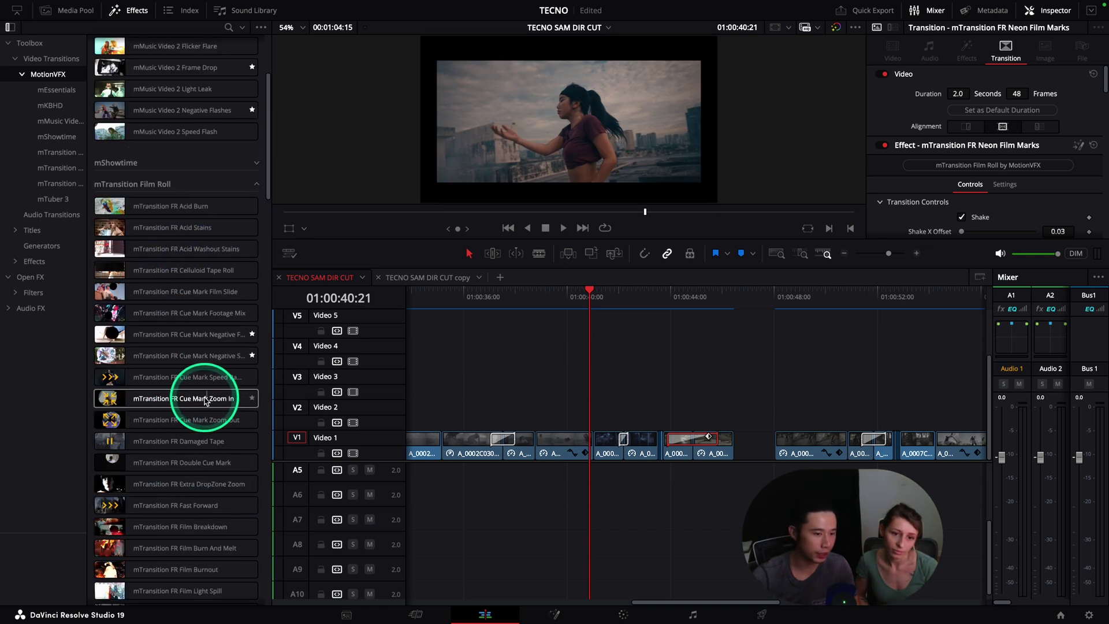
scroll(195, 413, "down", 10)
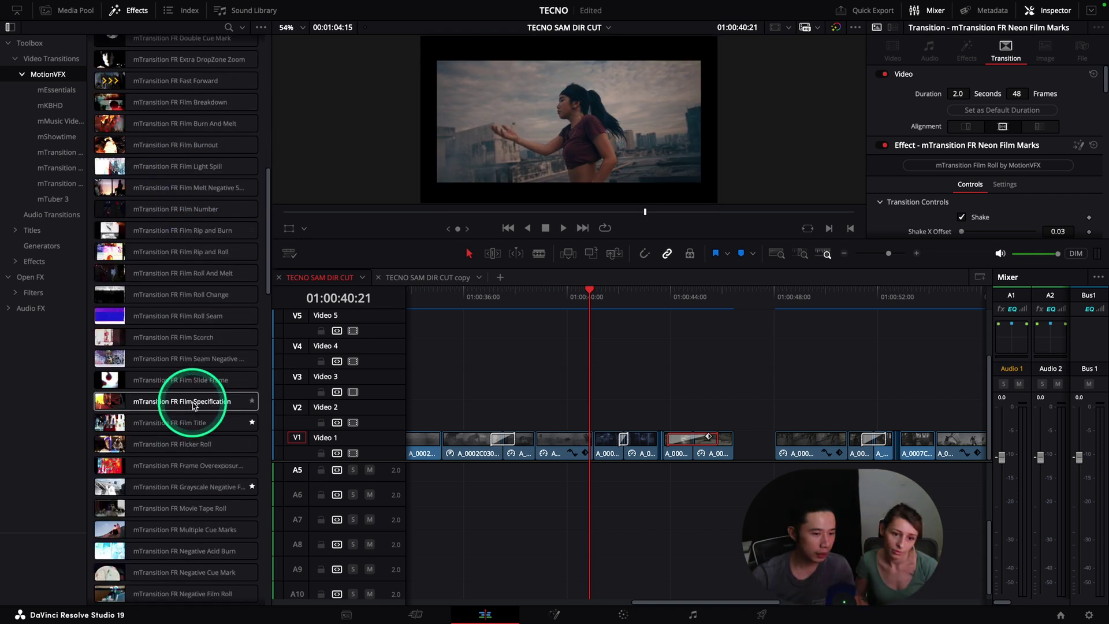
scroll(195, 407, "down", 4)
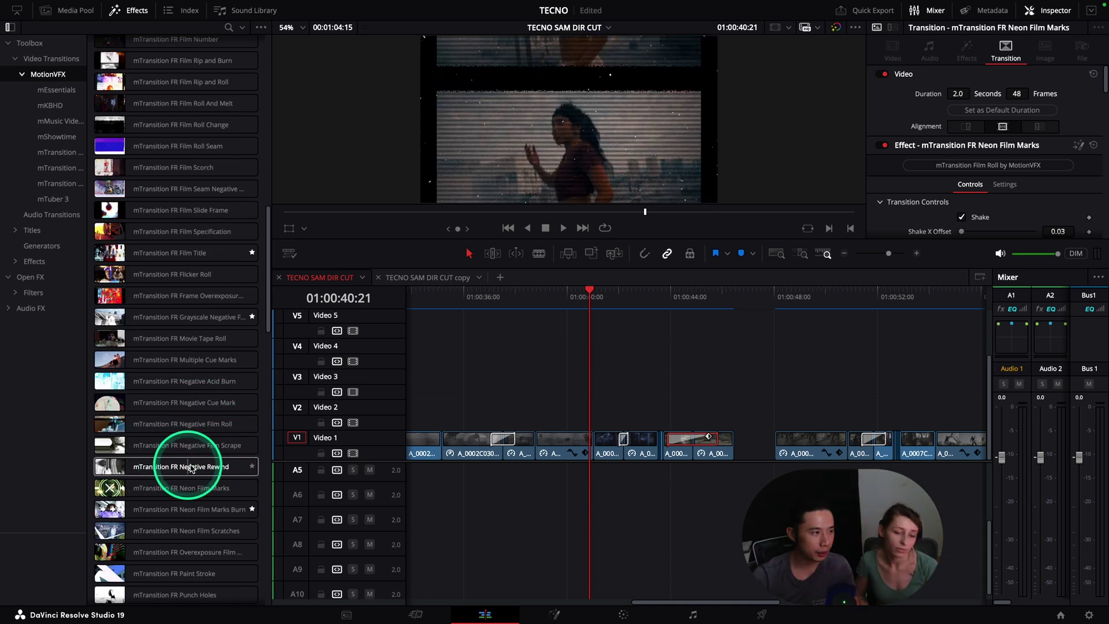
left_click_drag(194, 469, 593, 445)
left_click(547, 227)
left_click(580, 297)
key("space")
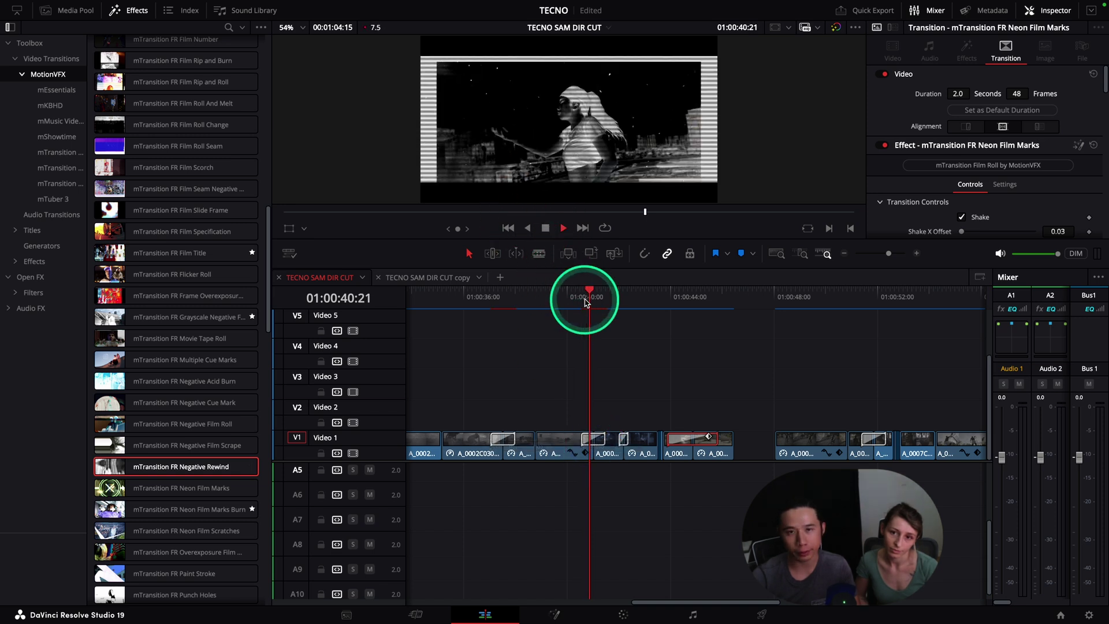
Replay the Negative Rewind transition, shorten it to 1 second, and preview the result
left_click(579, 297)
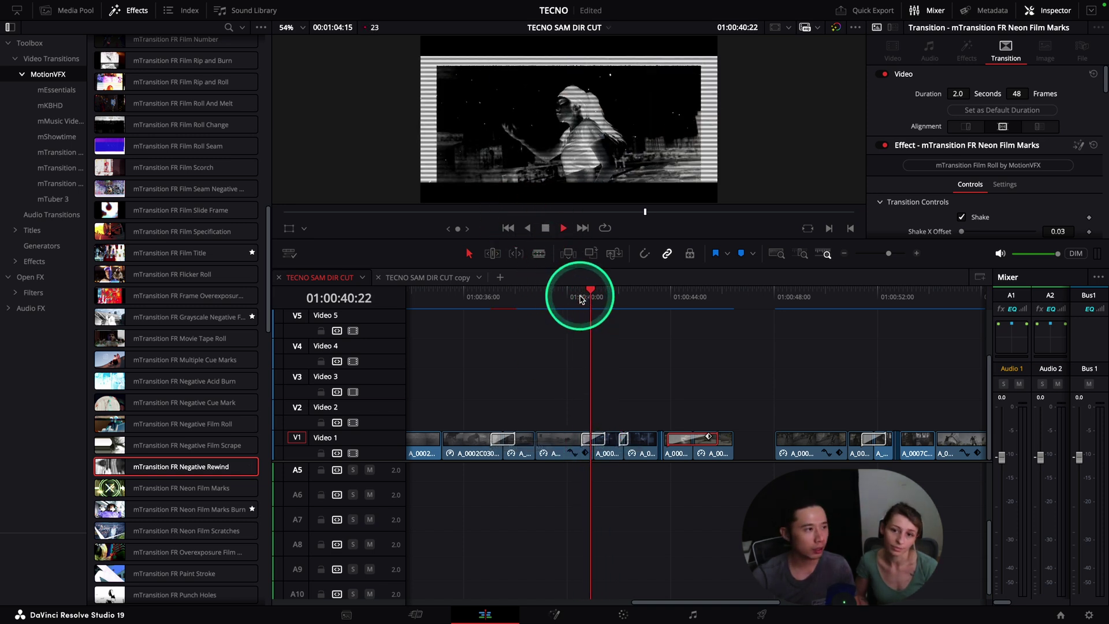
key("space")
left_click(580, 297)
key("space")
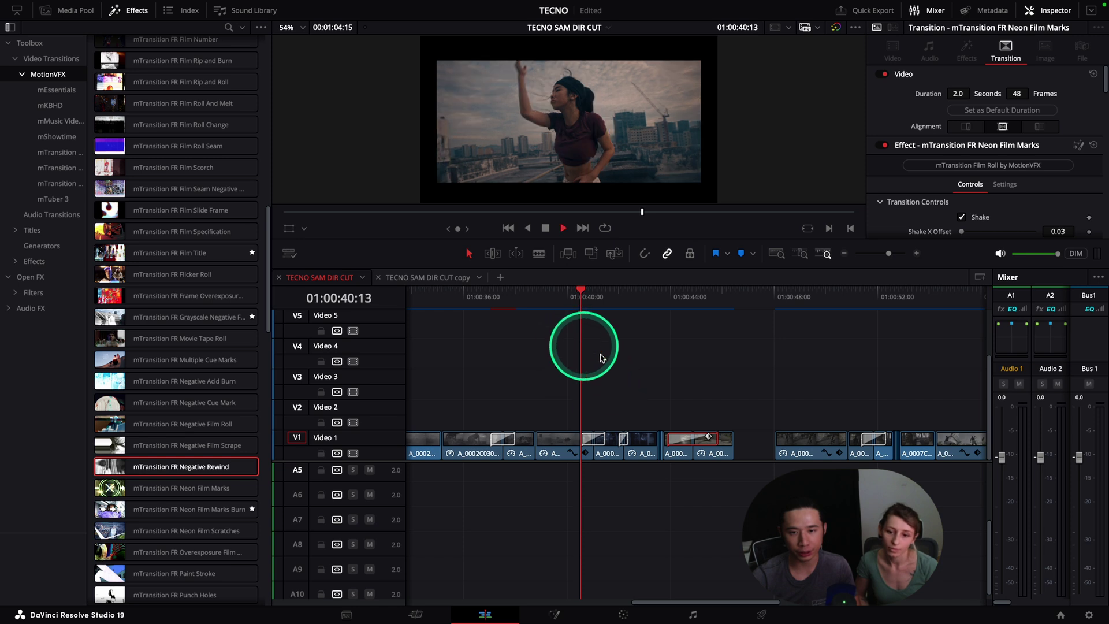
left_click_drag(606, 440, 601, 441)
left_click(579, 297)
key("space")
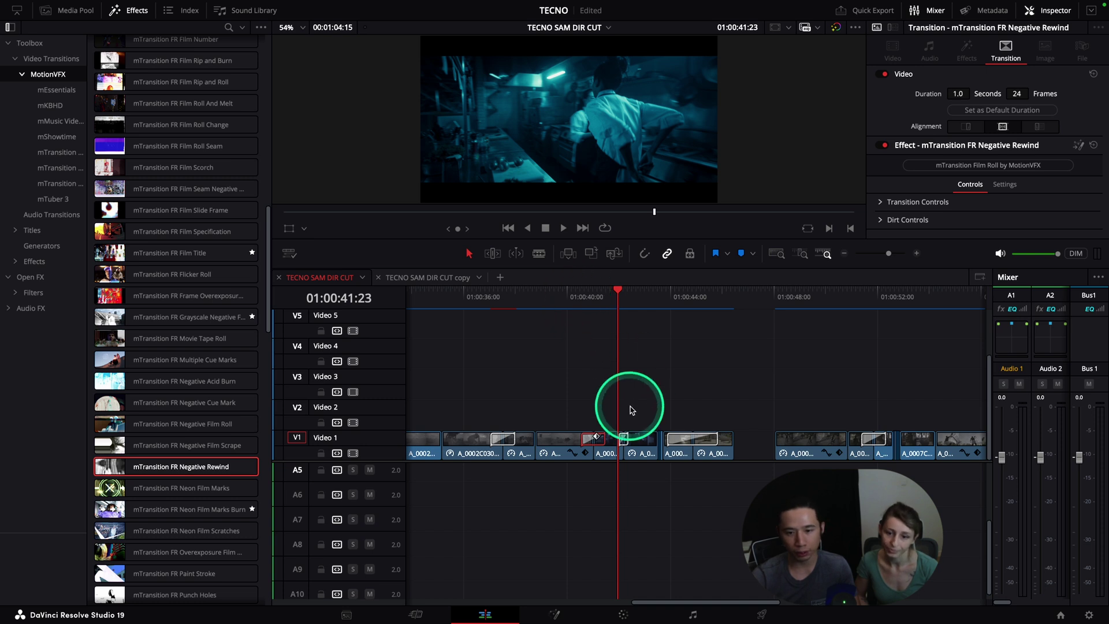
left_click(635, 441)
Scrub and play through the 1.0-second Negative Cue Mark transition near 01:00:52, then deselect it
left_click_drag(736, 607, 803, 606)
left_click_drag(619, 305, 598, 299)
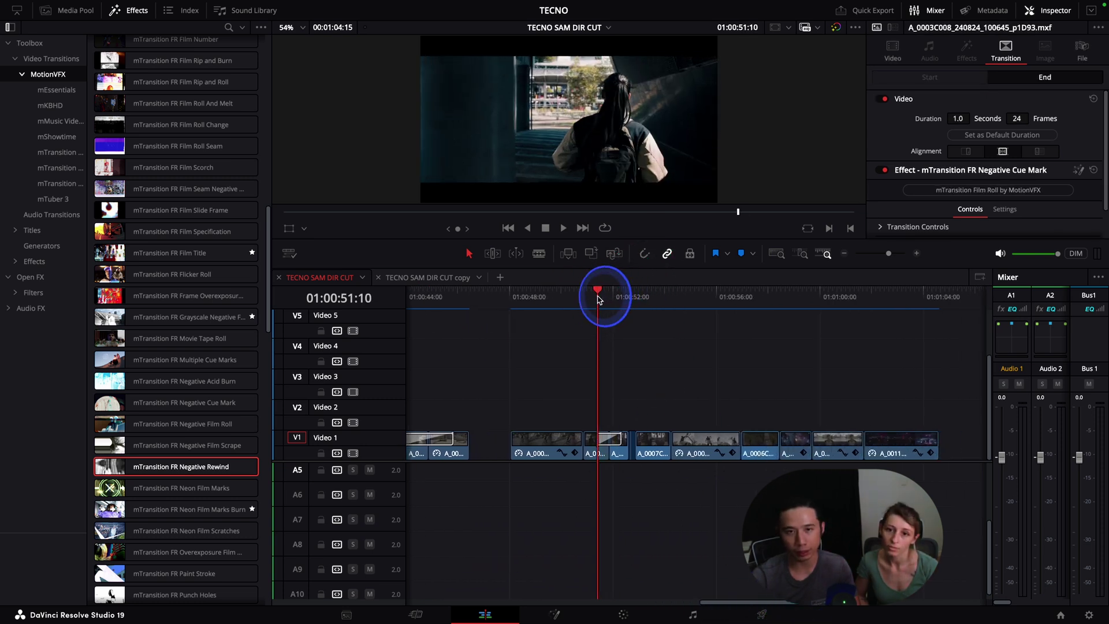
left_click(611, 436)
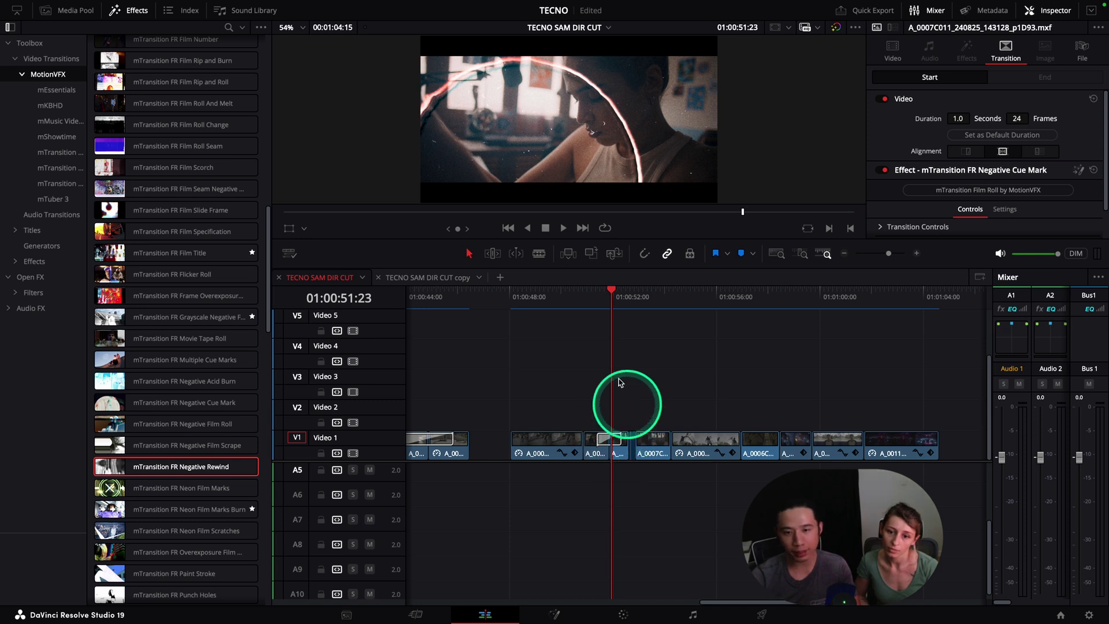
mouse_move(608, 301)
left_mouse_down()
mouse_move(620, 299)
mouse_move(602, 301)
left_mouse_up()
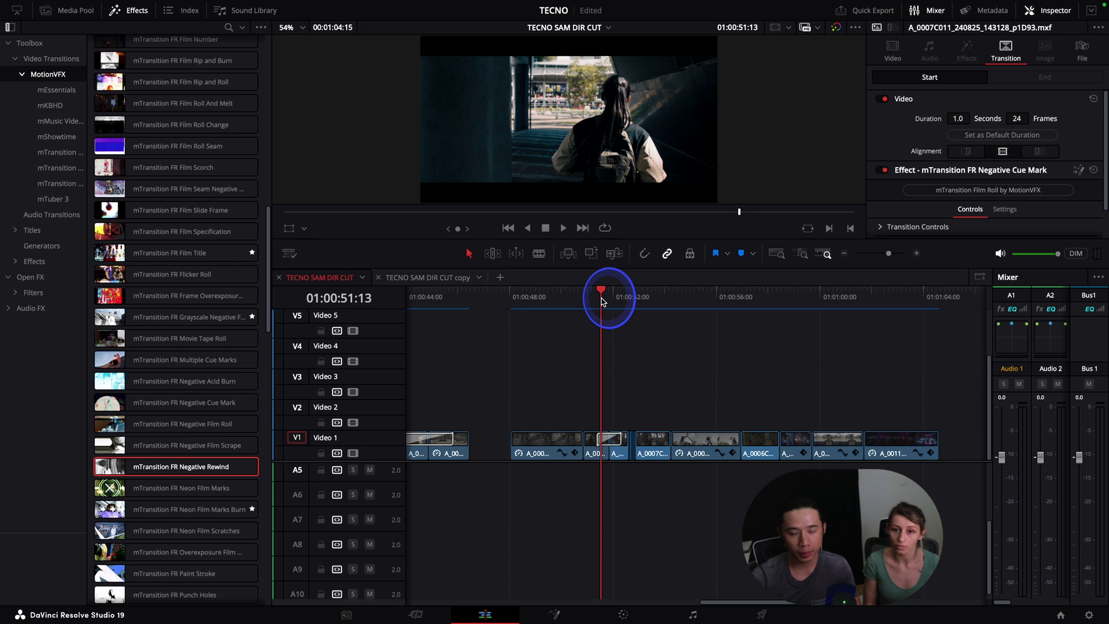
left_click(601, 295)
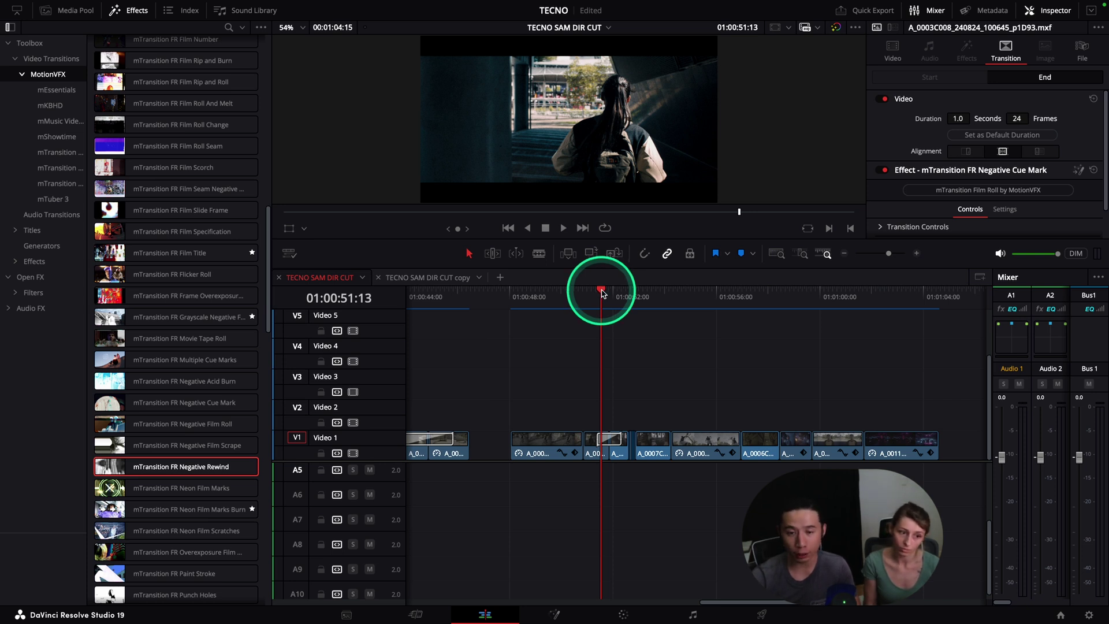
mouse_move(604, 293)
left_mouse_down()
mouse_move(615, 294)
mouse_move(598, 299)
left_mouse_up()
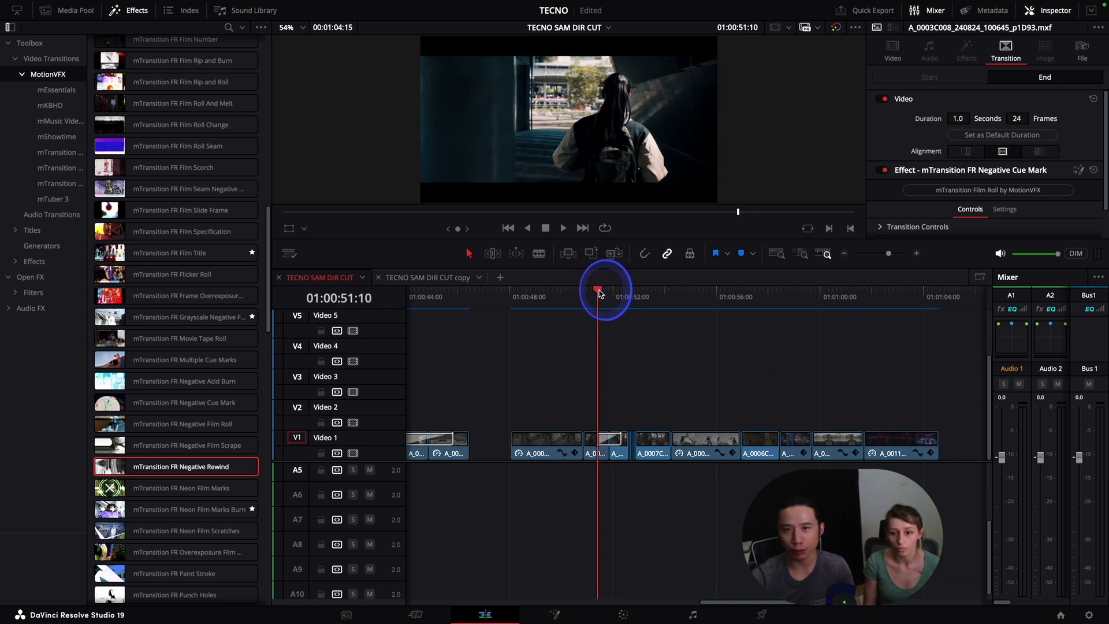
left_click_drag(626, 398, 617, 370)
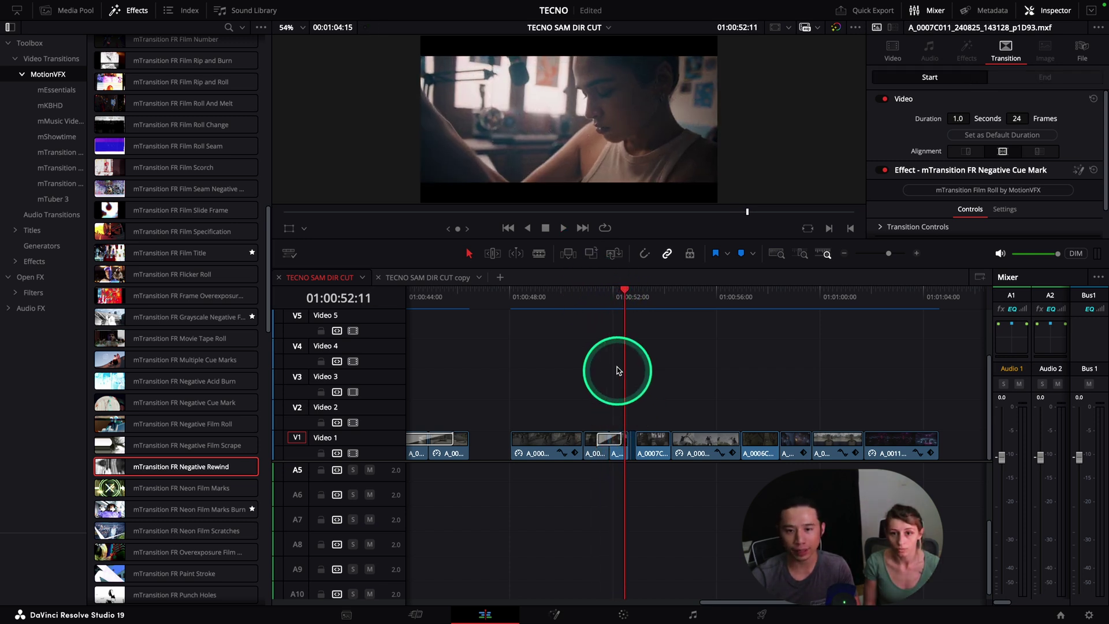
left_click(612, 368)
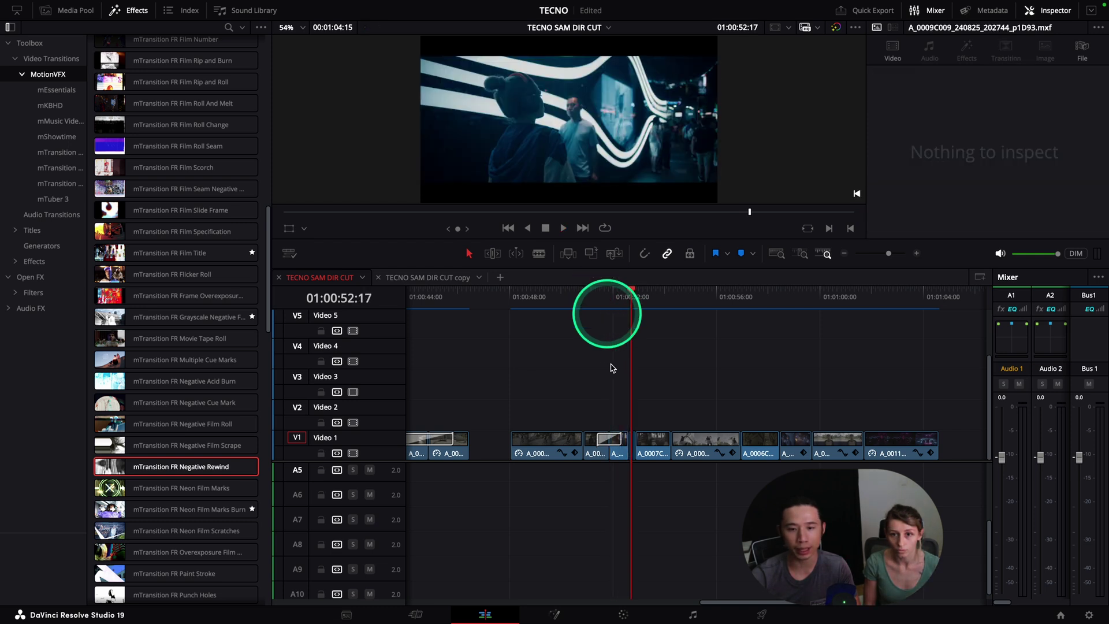
Select and scrub the Negative Cue Mark transition, then move the playhead to the basketball cut near 56:17
left_click(605, 445)
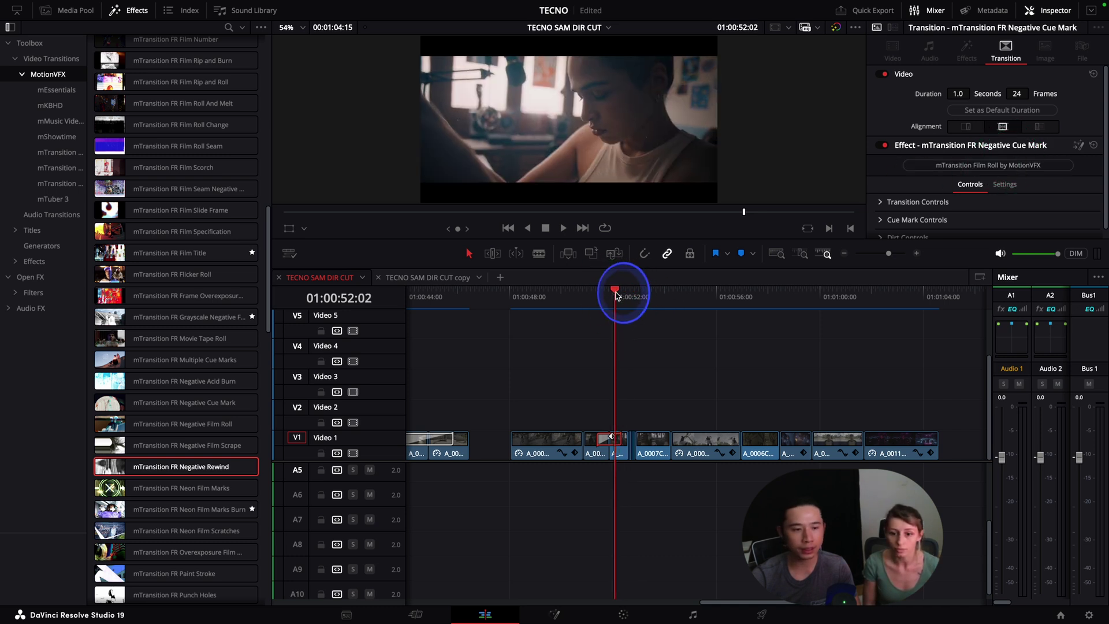
left_click_drag(615, 295, 743, 310)
left_click(734, 296)
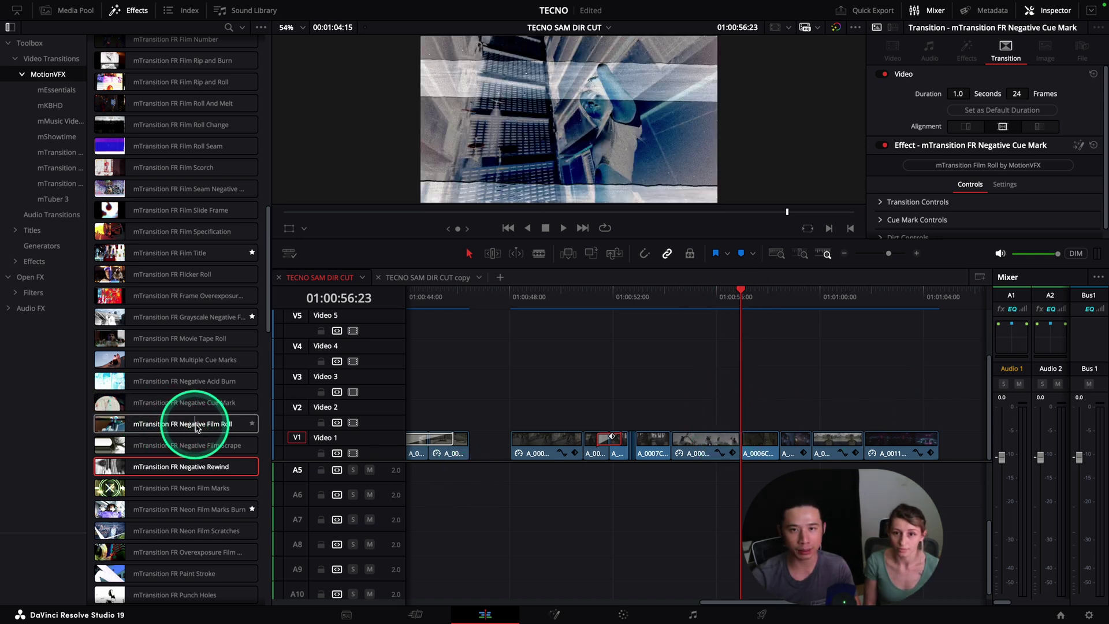
Drop a 0.7-second mTransition FR Negative Film Roll on the cut after the basketball shot and play it
left_click_drag(177, 428, 742, 454)
left_click(731, 298)
key("space")
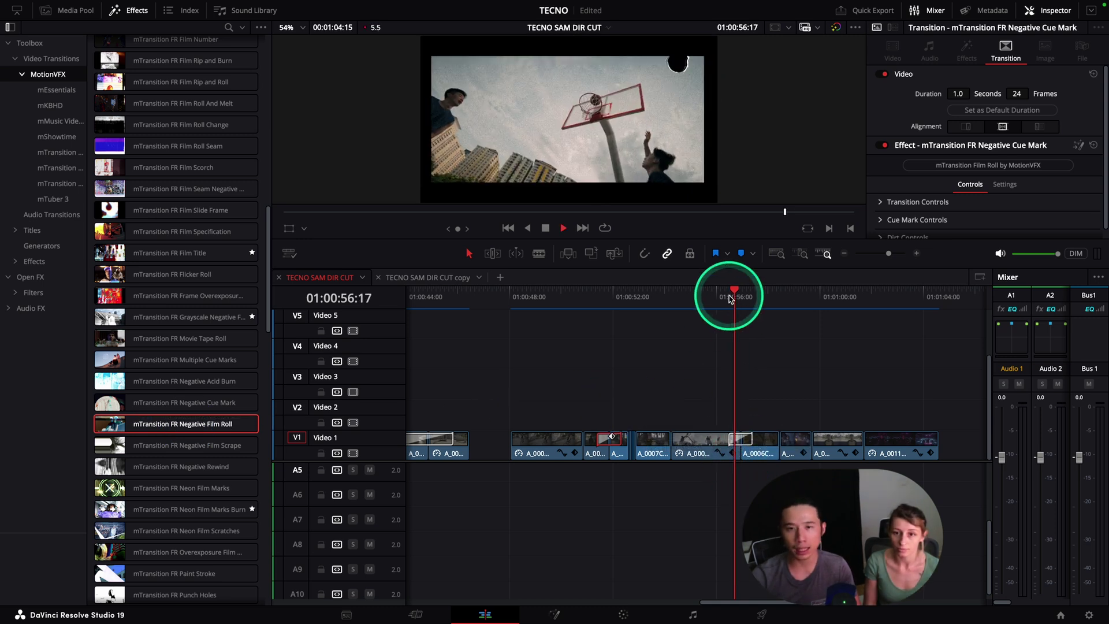
left_click(757, 416)
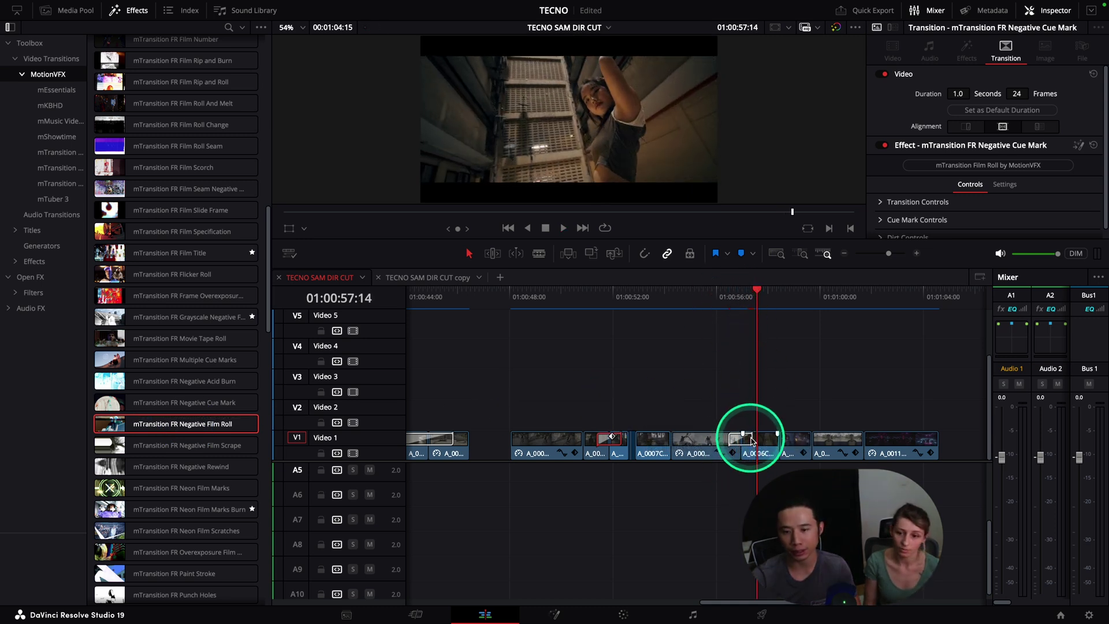
left_click(751, 439)
left_click(736, 300)
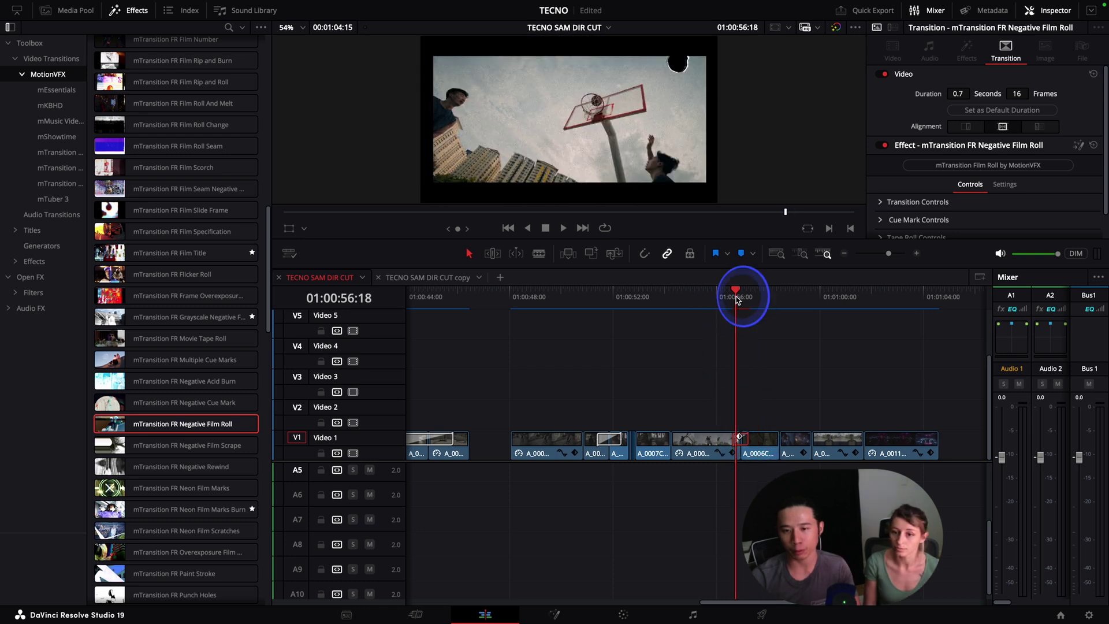
key("space")
left_click(733, 299)
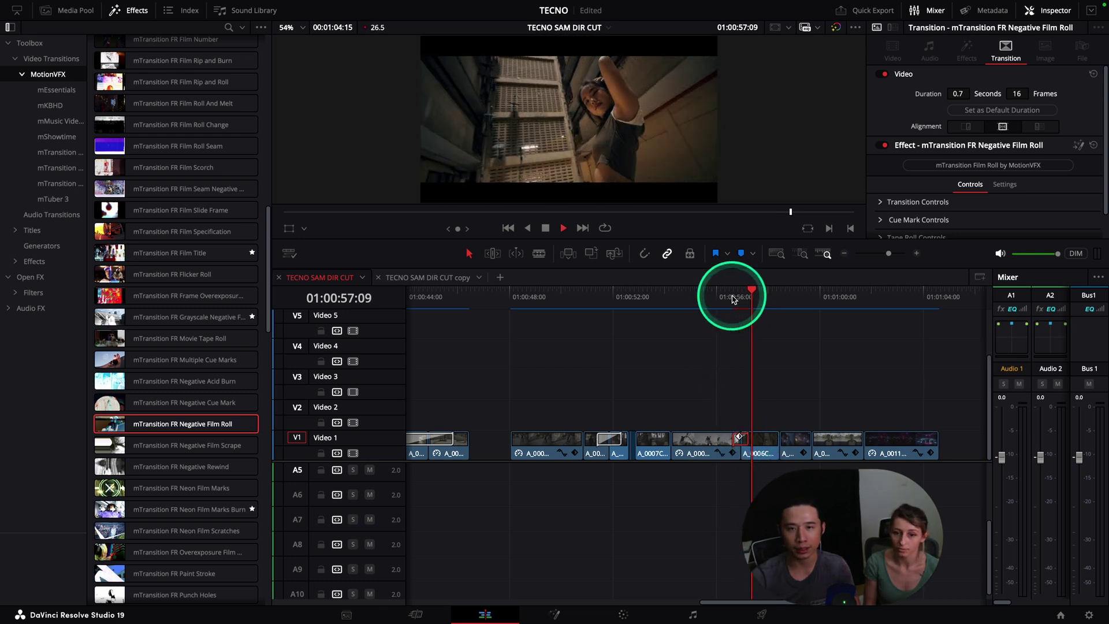
left_click(732, 298)
key("space")
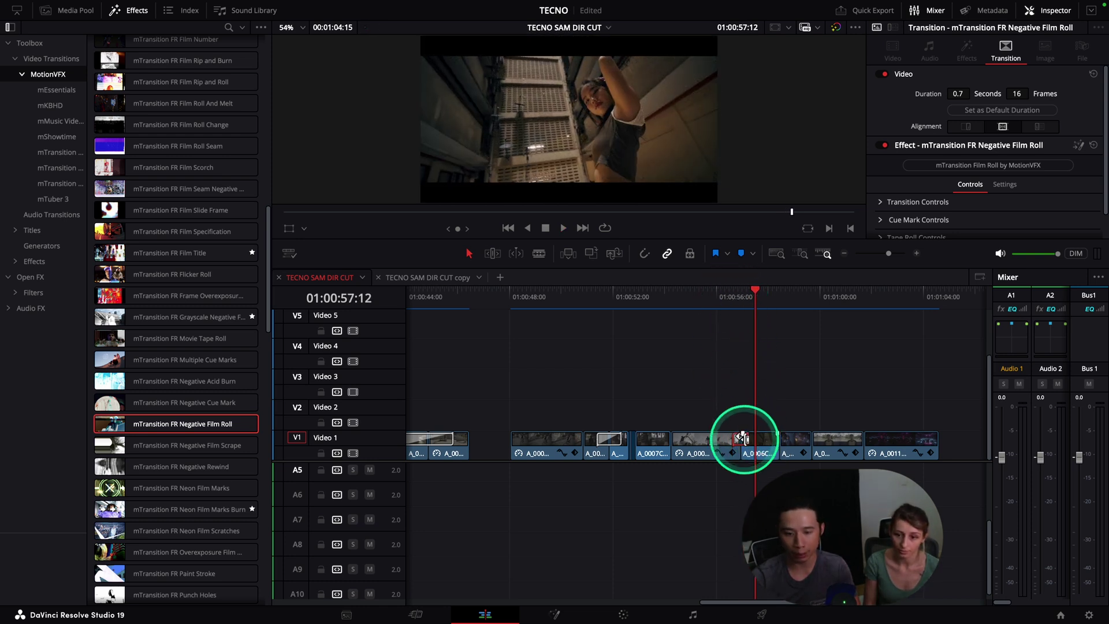
scroll(742, 439, "up", 3)
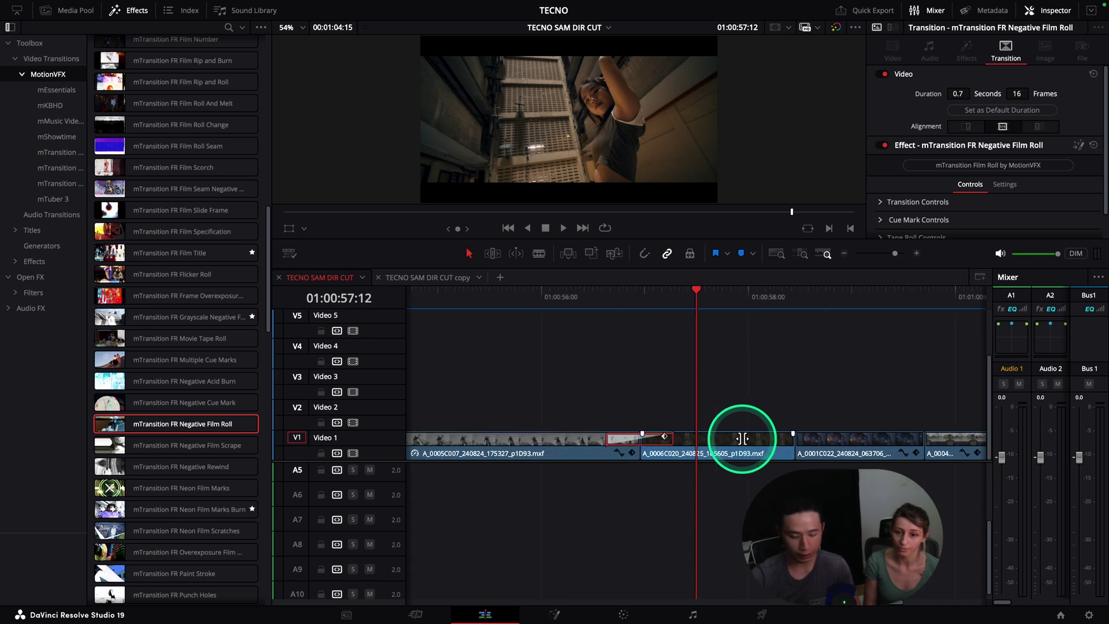
Expand Transition Controls and toggle Invert Color 01 off and on, playing the Negative Film Roll transition
scroll(1040, 129, "down", 1)
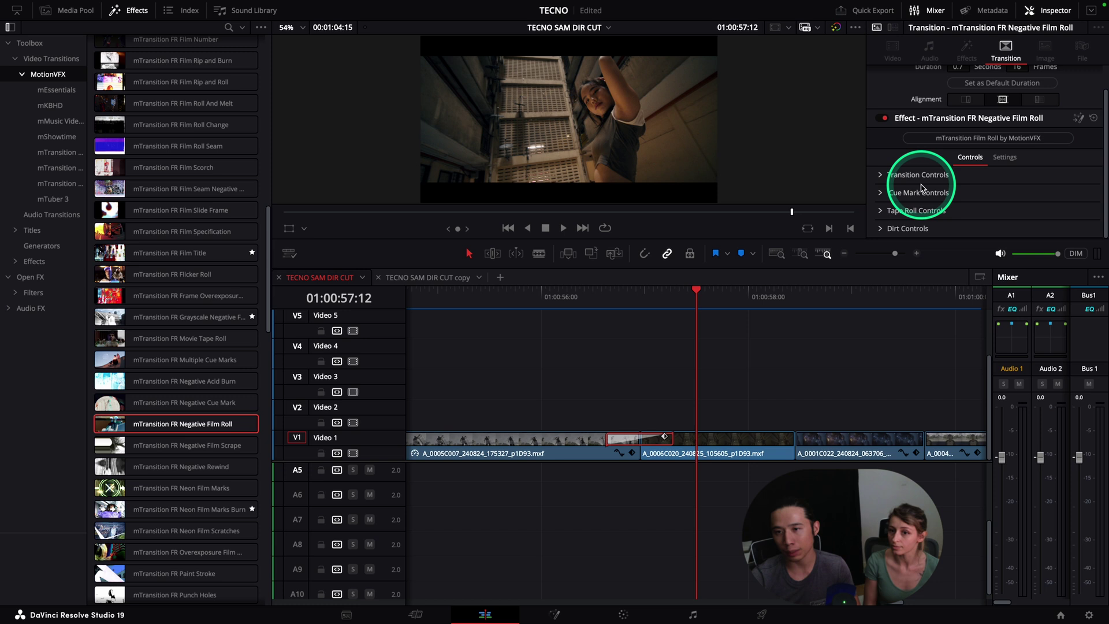
left_click(881, 175)
scroll(938, 194, "down", 3)
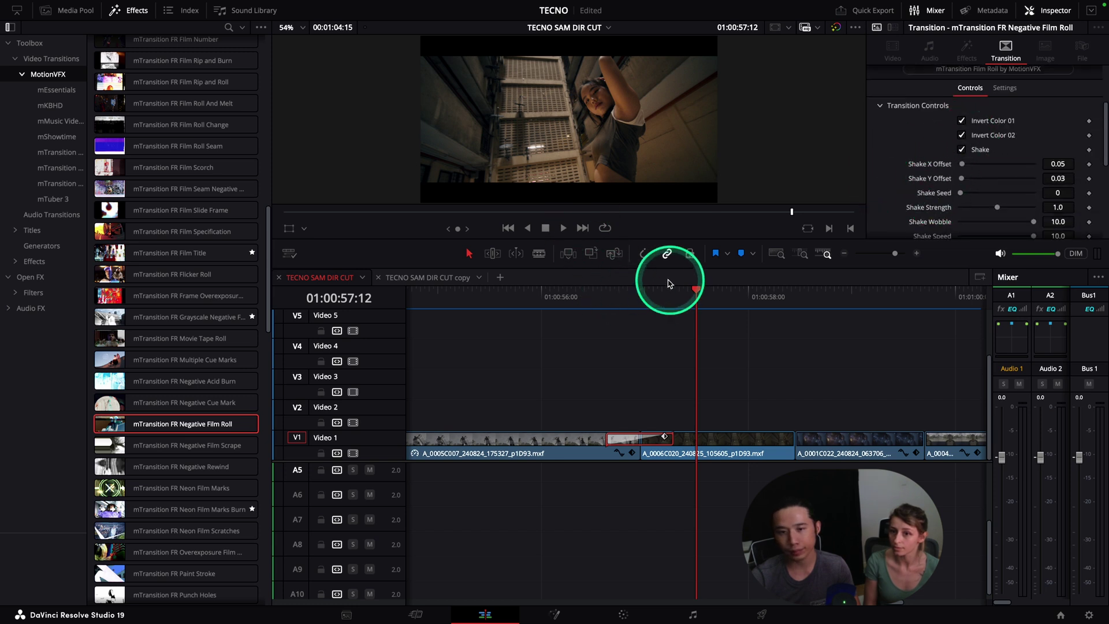
left_click_drag(668, 283, 646, 297)
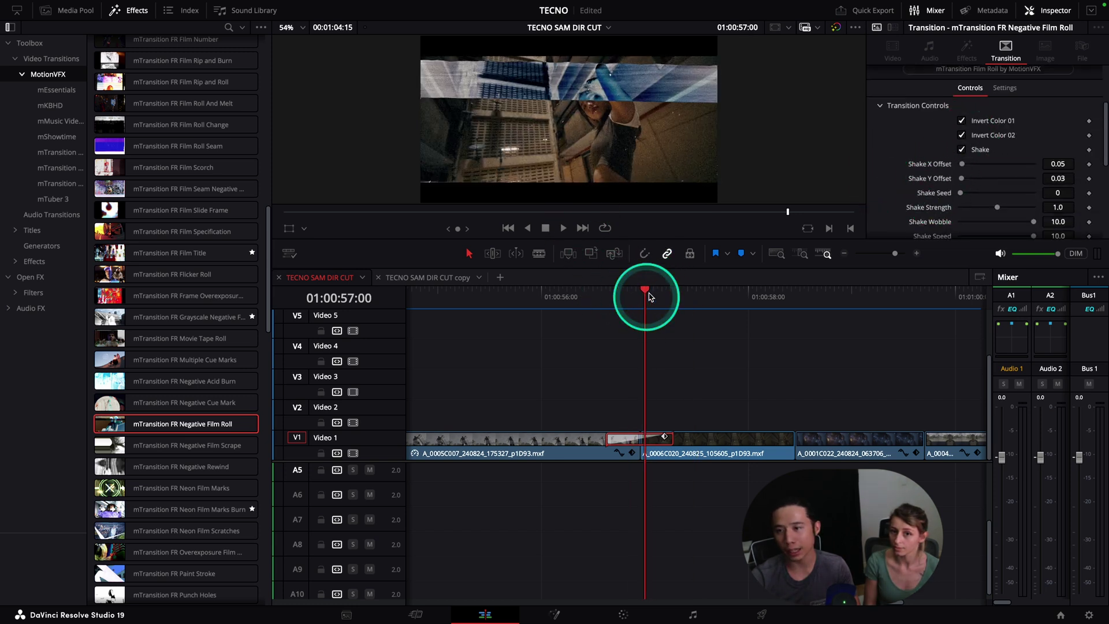
left_click(962, 121)
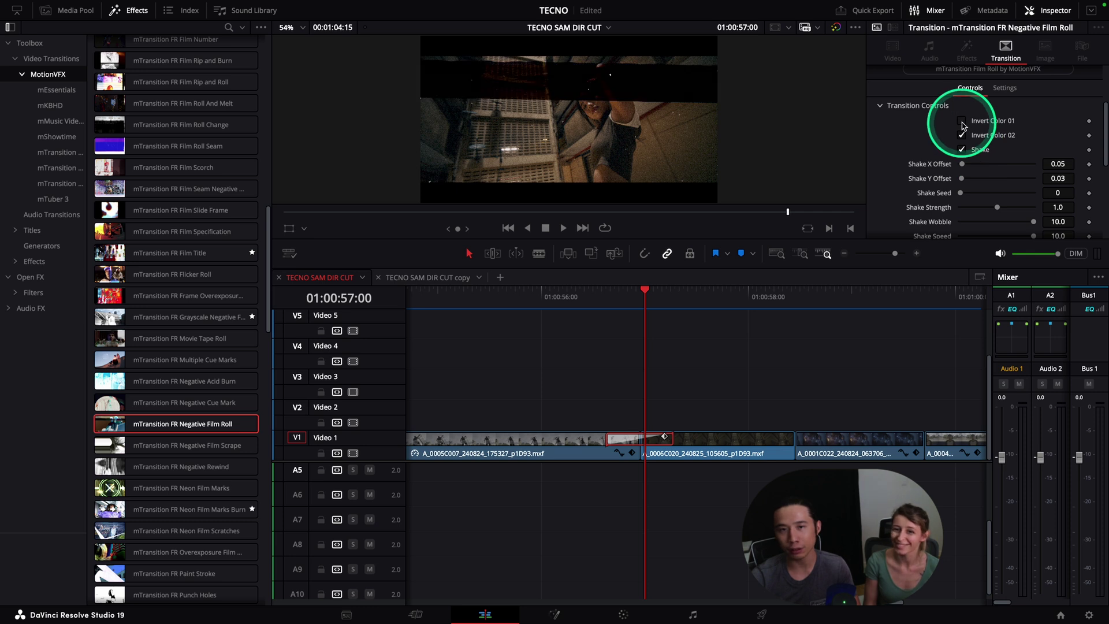
left_click(962, 122)
left_click(963, 123)
left_click(962, 122)
Play the transition with Invert Color 01 and 02 off, then turn Invert Color 01 back on
left_click(962, 122)
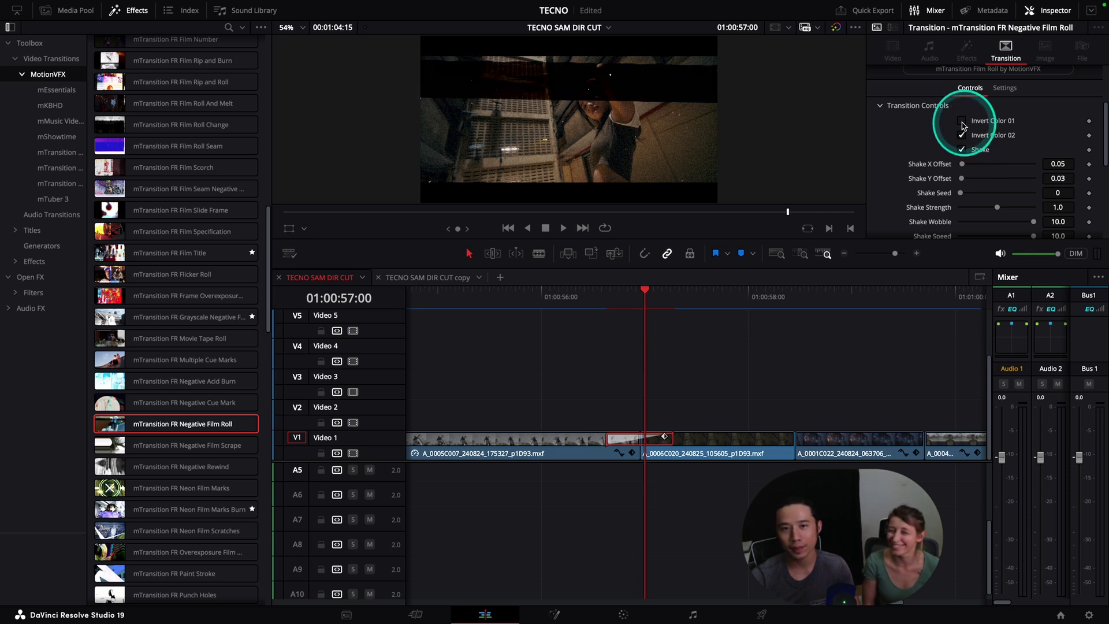
mouse_move(641, 290)
left_mouse_down()
mouse_move(607, 289)
mouse_move(649, 287)
mouse_move(630, 292)
left_mouse_up()
key("space")
left_click(962, 122)
key("space")
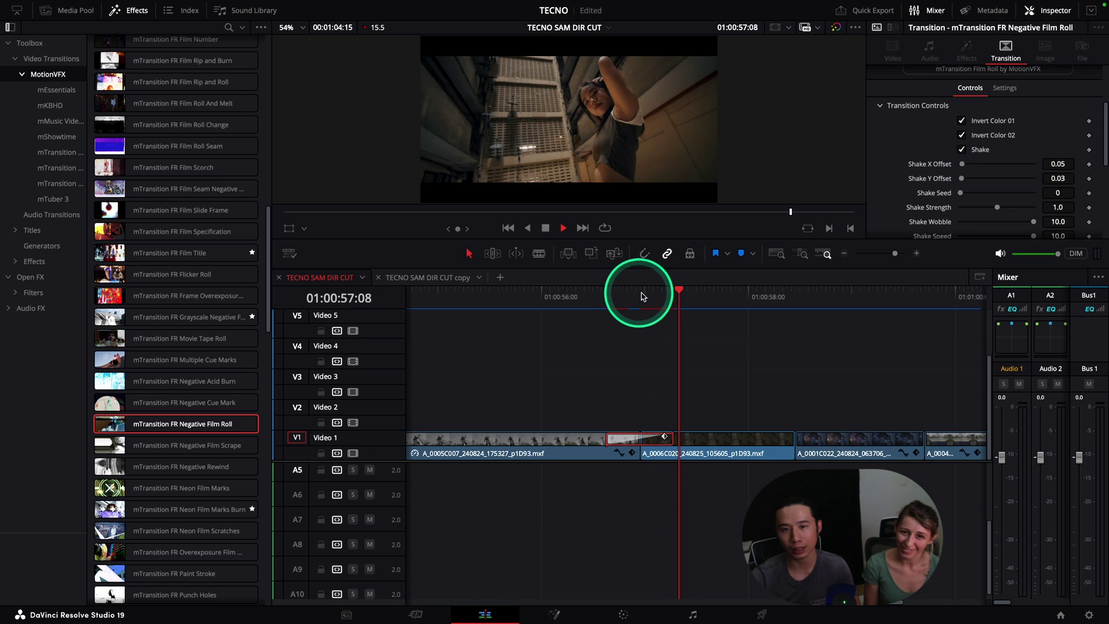
left_click(649, 293)
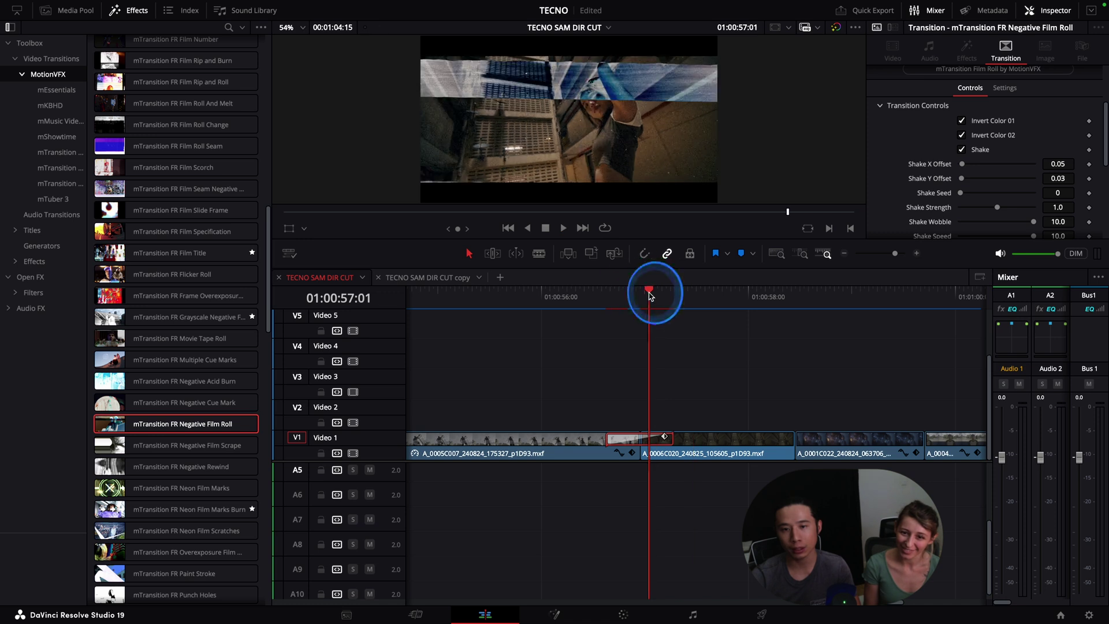
left_click(962, 121)
left_click(961, 136)
left_click(607, 290)
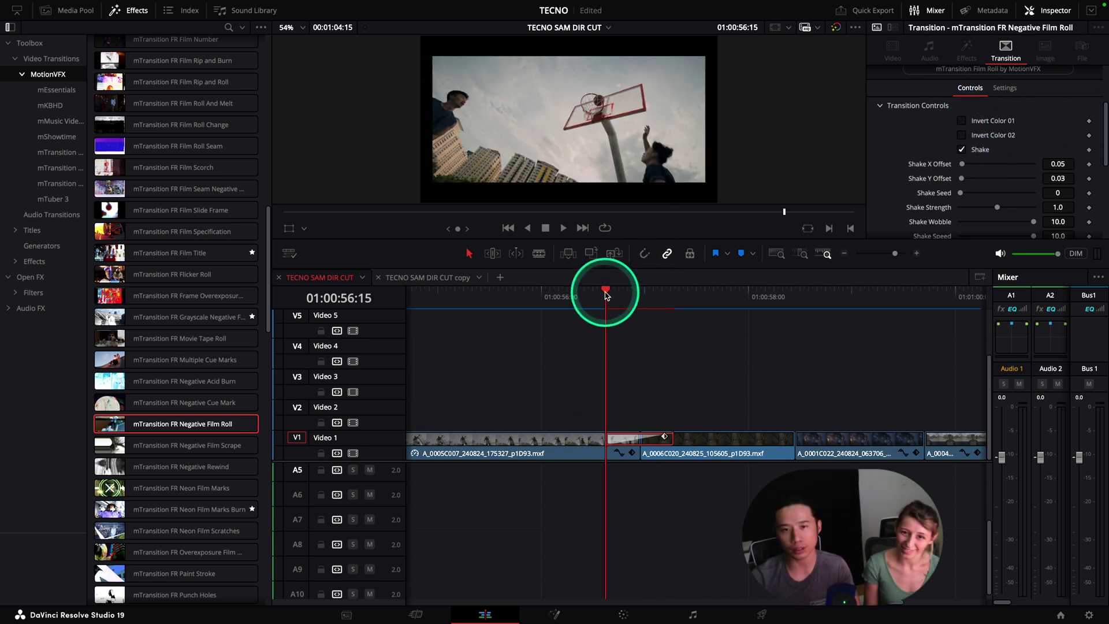
key("space")
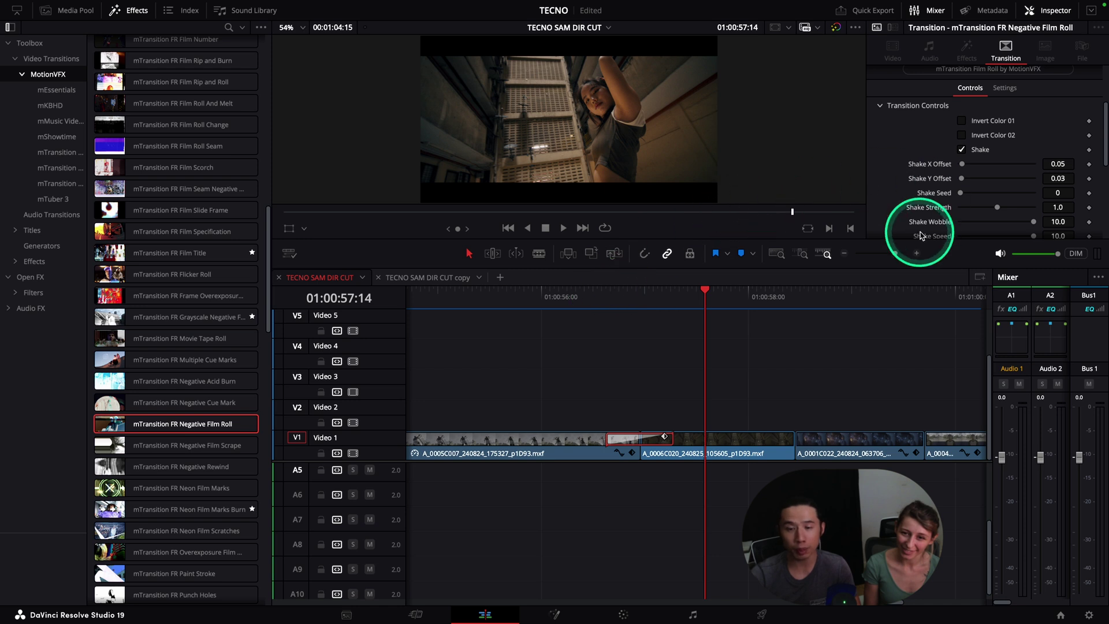
left_click_drag(688, 292, 640, 298)
left_click(962, 121)
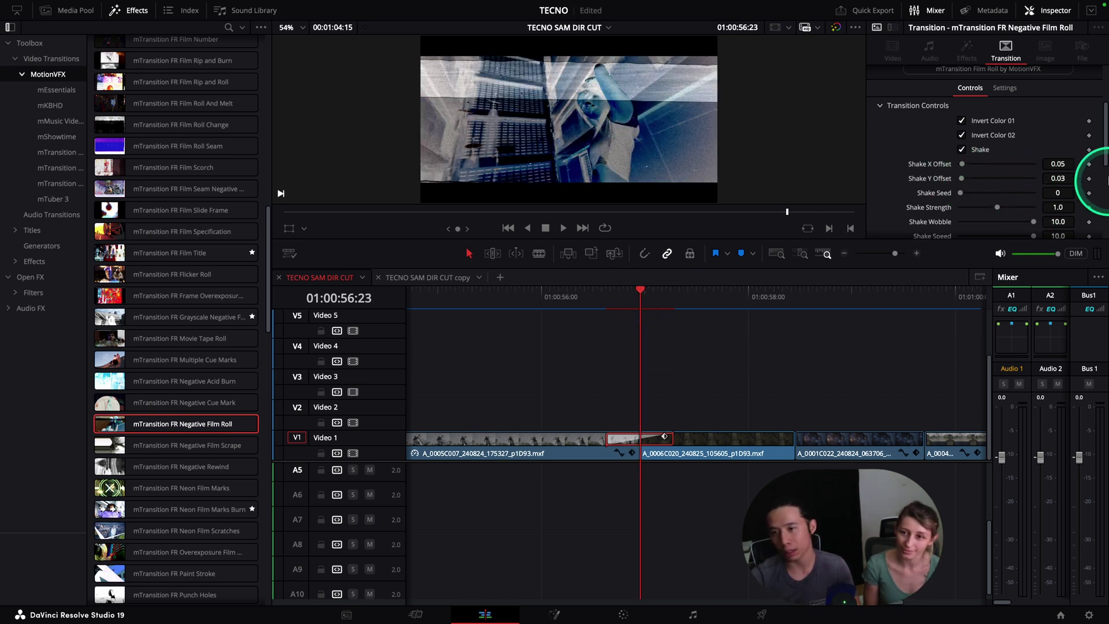
Scrub into the Negative Film Roll transition and raise its Overlay Saturation to 5.0
scroll(941, 167, "down", 2)
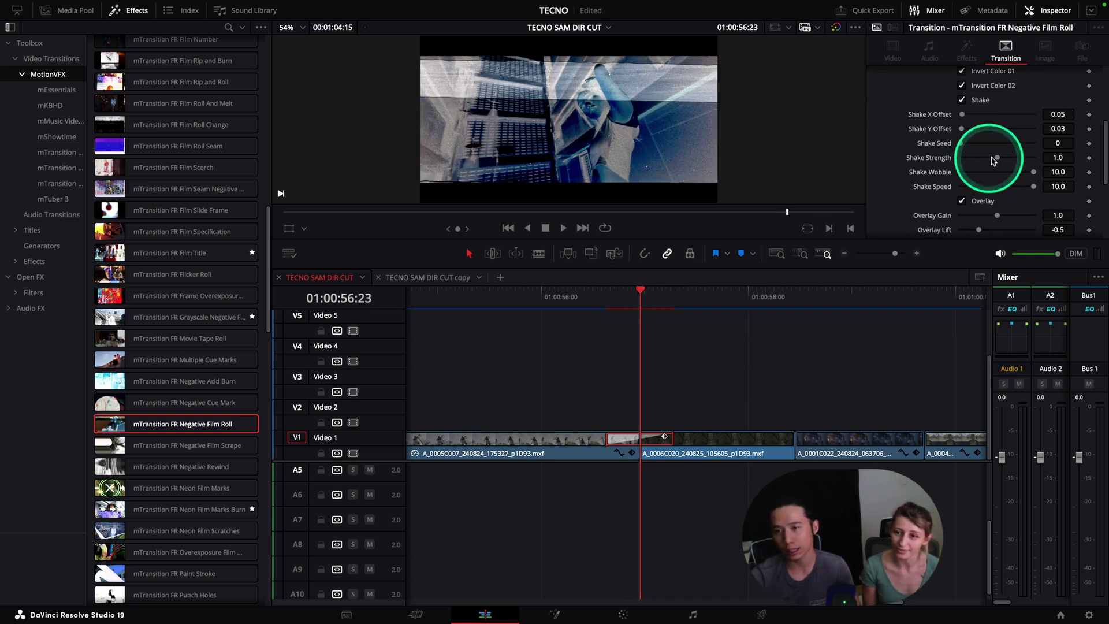
left_click(614, 296)
scroll(996, 217, "down", 3)
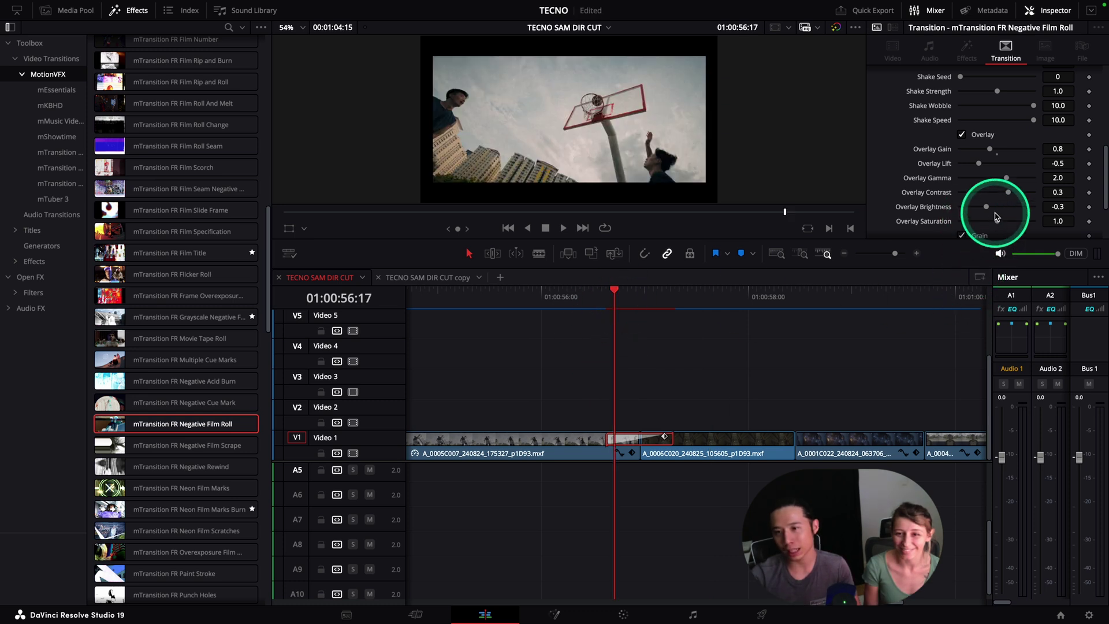
left_click_drag(613, 292, 649, 292)
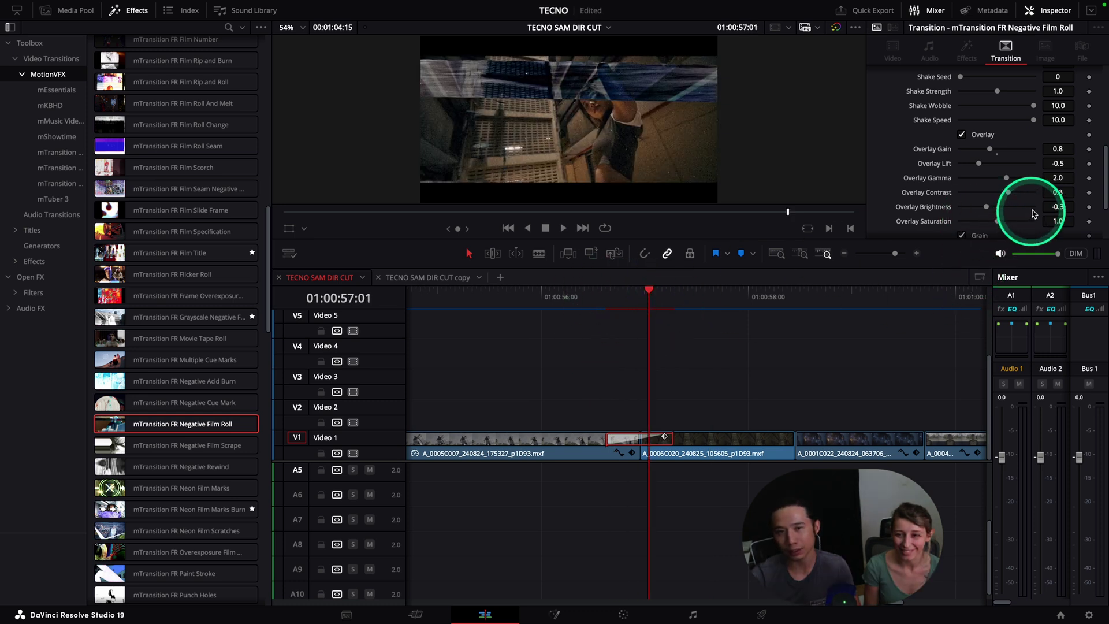
scroll(1033, 213, "down", 1)
left_click_drag(963, 198, 994, 194)
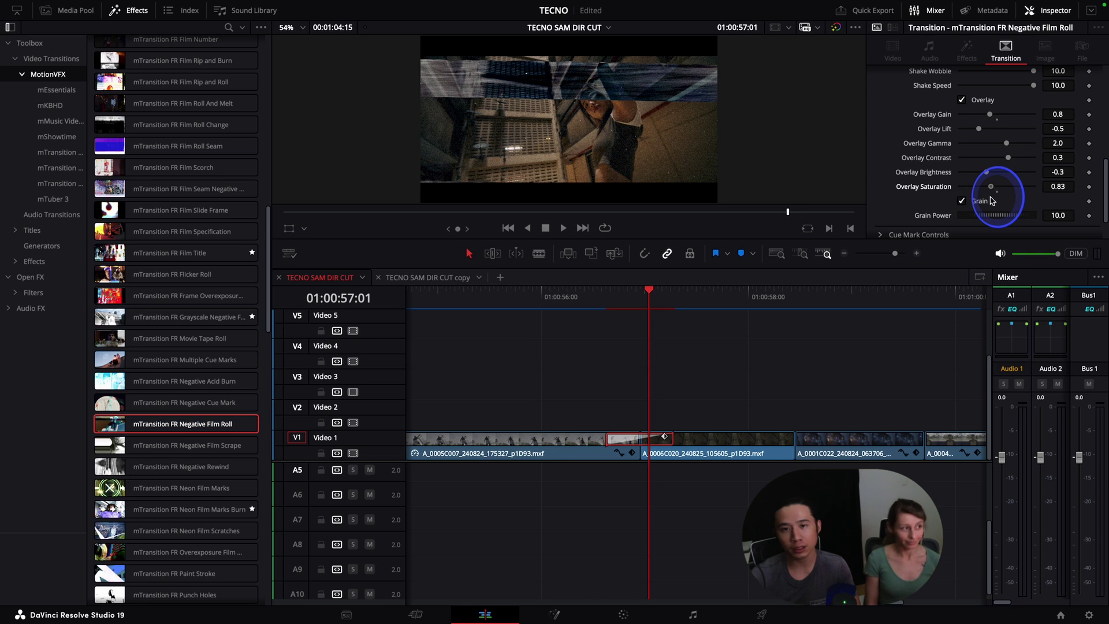
left_click_drag(1008, 201, 1034, 198)
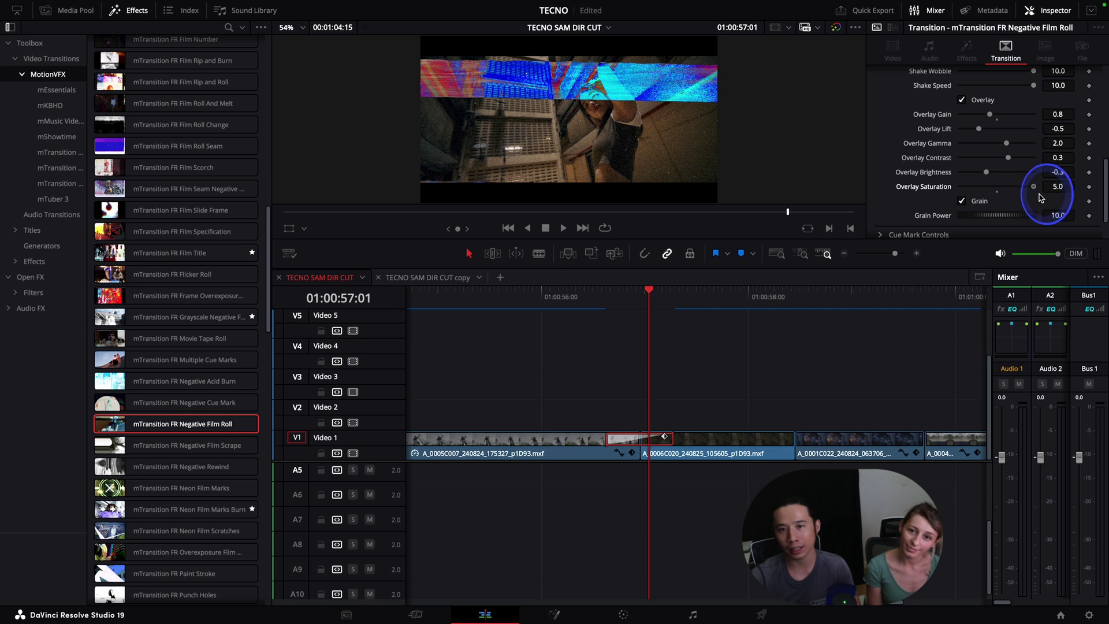
Play the transition, compare at Overlay Saturation 1.0, then return it to 5.0
left_click(613, 293)
key("space")
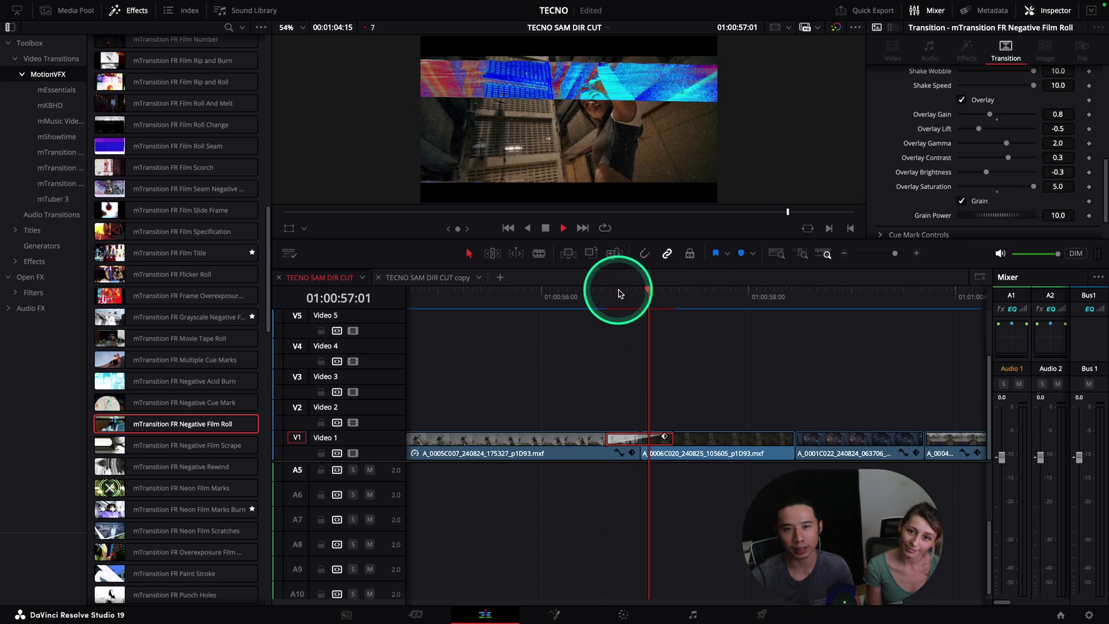
left_click(640, 290)
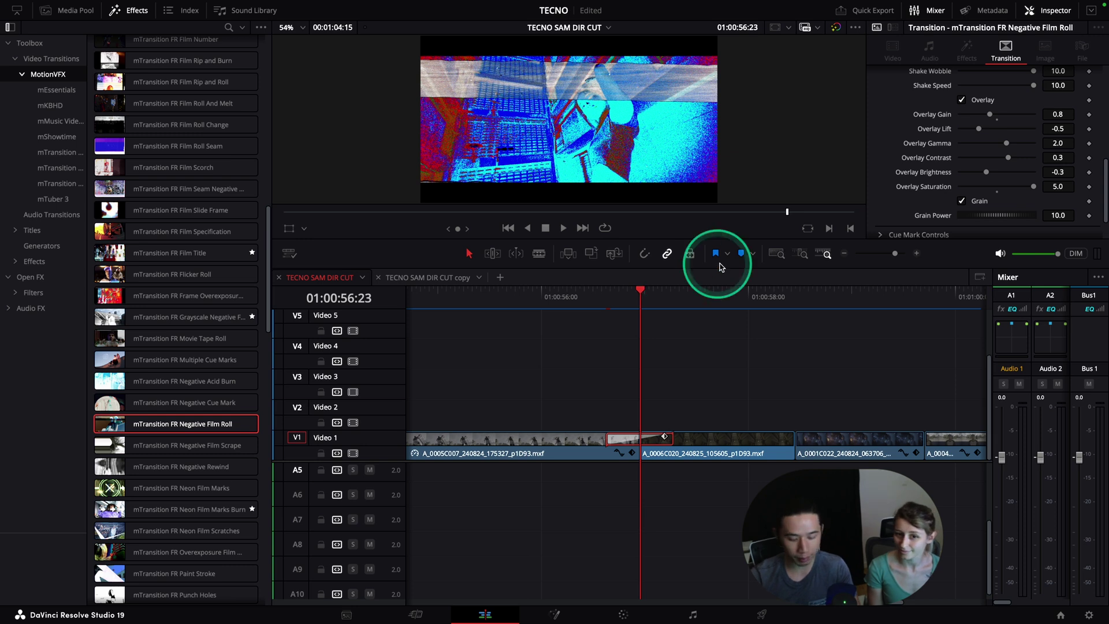
left_click(1089, 187)
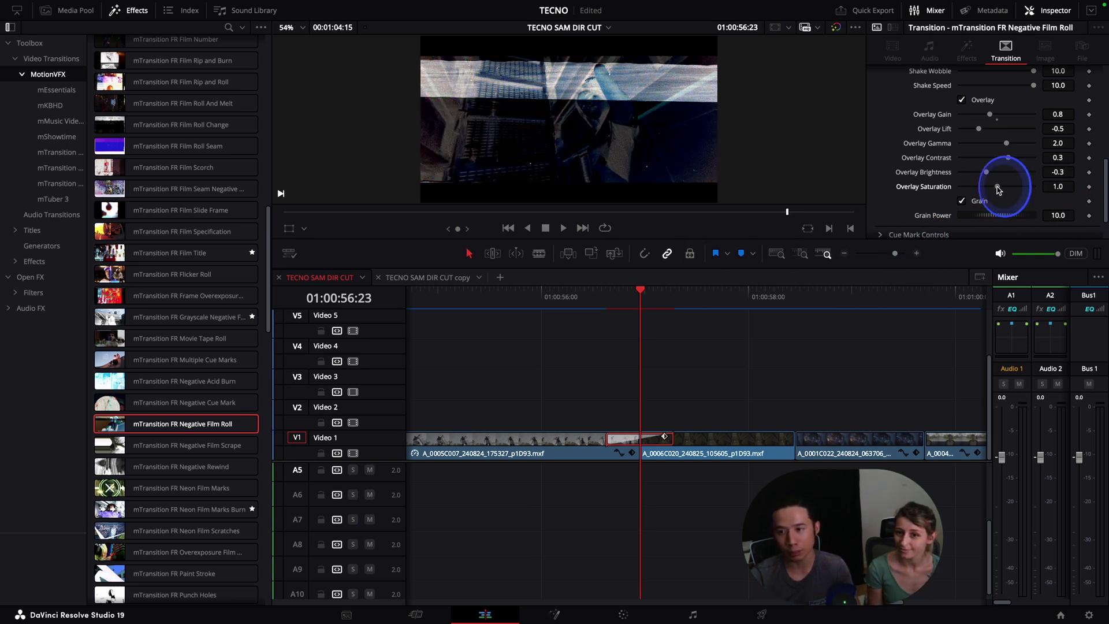
left_click_drag(999, 190, 1041, 190)
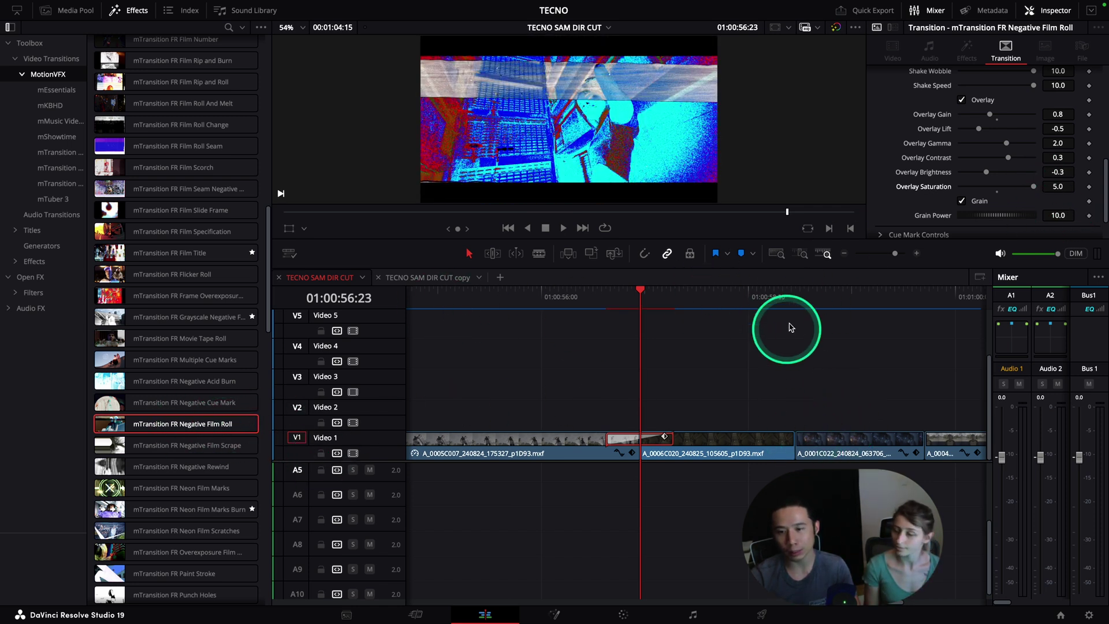
Add a Negative Film Roll transition at the cut into the kitchen shot with Ctrl+T and play it
left_click(793, 296)
mouse_move(795, 300)
left_mouse_down()
mouse_move(812, 291)
mouse_move(799, 294)
left_mouse_up()
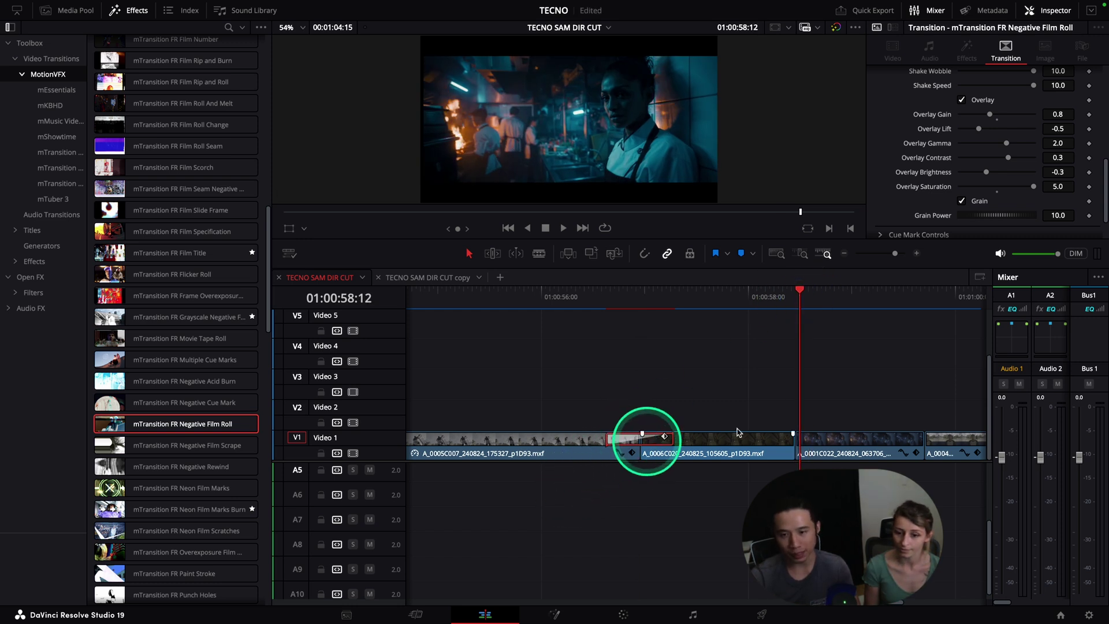
left_click_drag(797, 296, 827, 298)
left_click(797, 456)
key("ctrl+t")
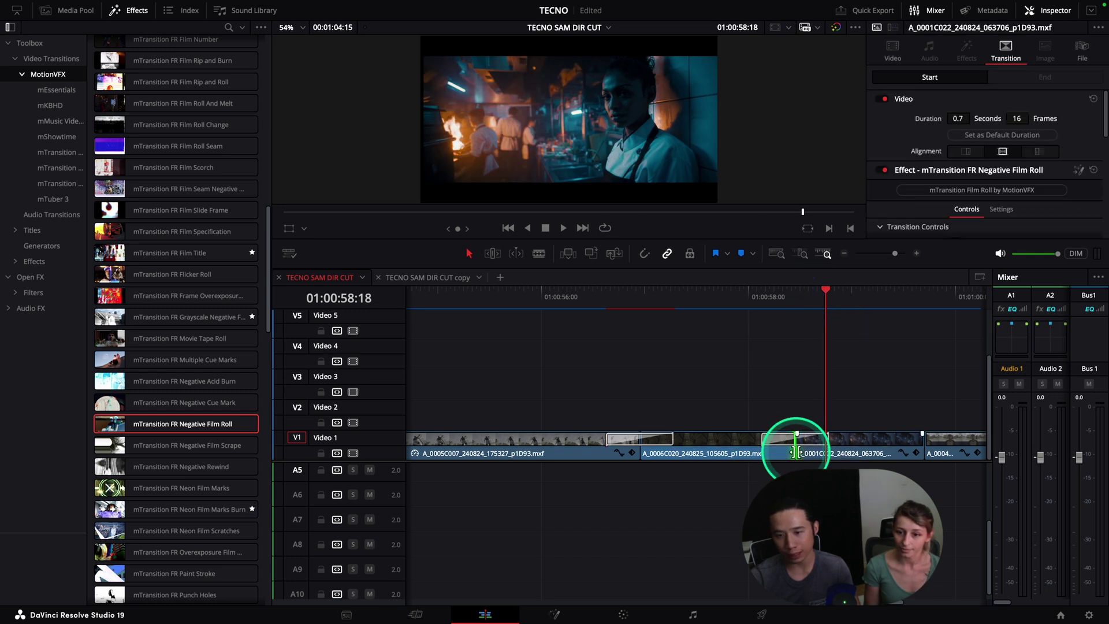
left_click_drag(804, 295, 736, 304)
key("space")
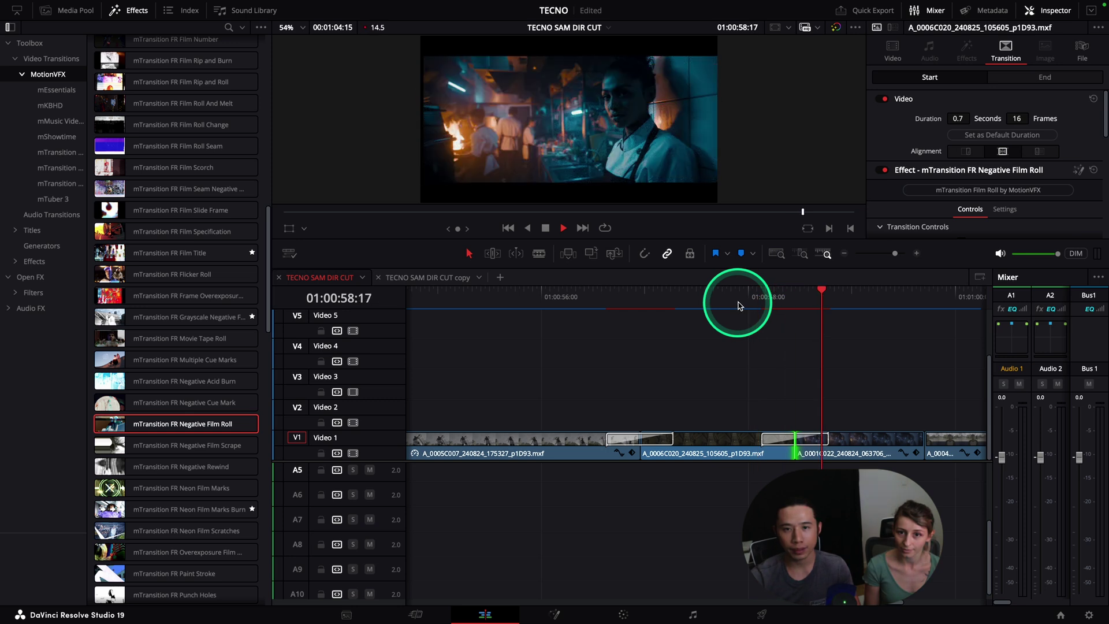
left_click(770, 297)
key("space")
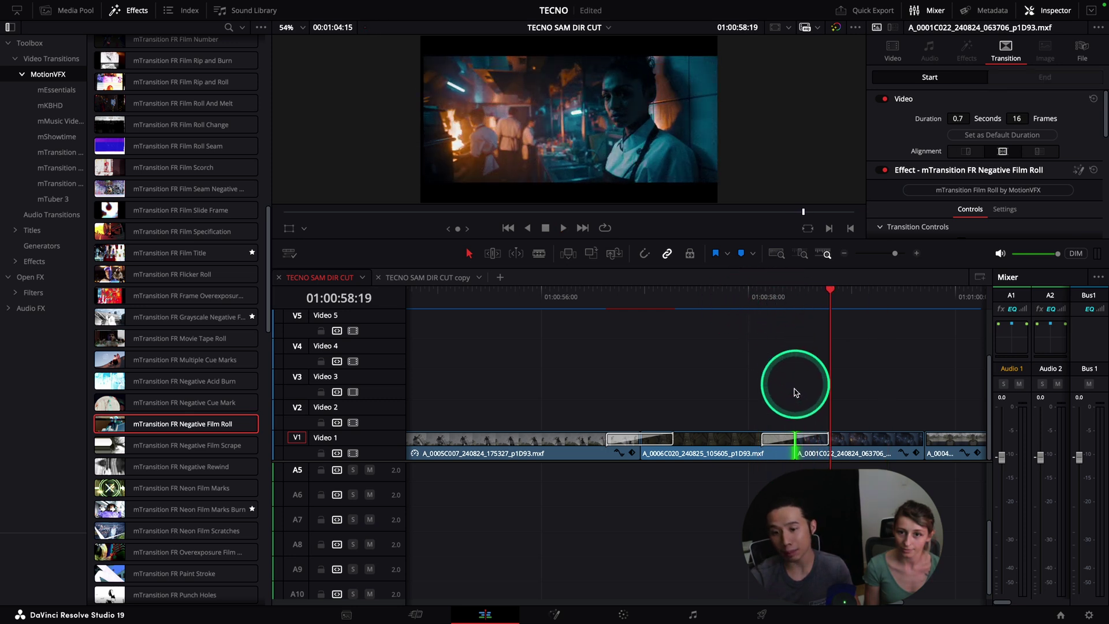
Try a lower Overlay Saturation (about 1.76) on the new transition and replay it
left_click(774, 441)
scroll(988, 181, "down", 3)
scroll(1001, 177, "down", 6)
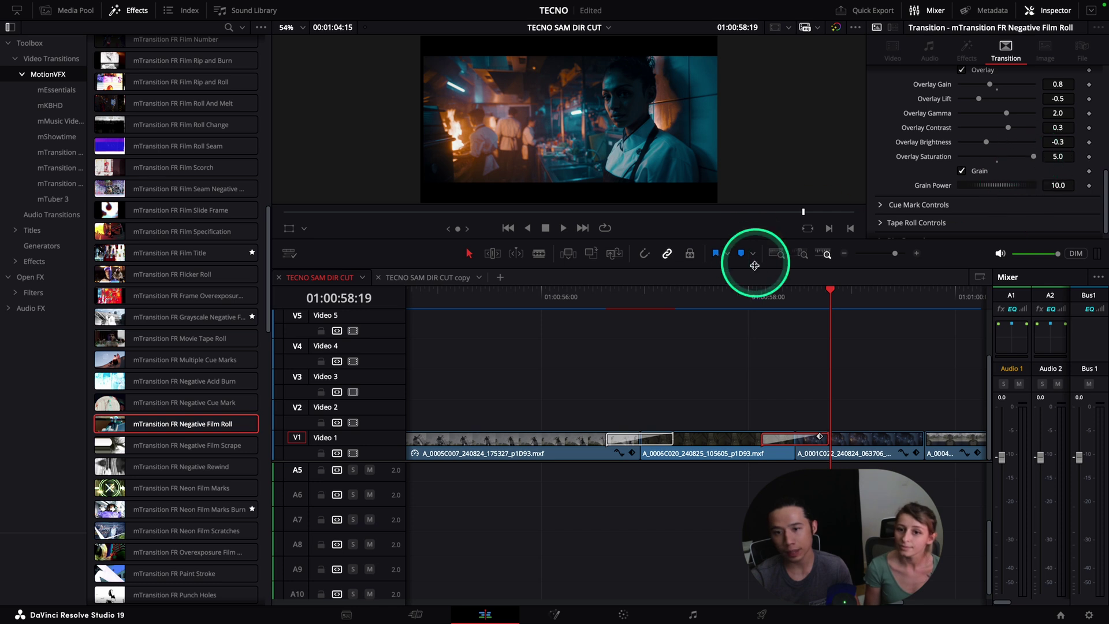
left_click(799, 295)
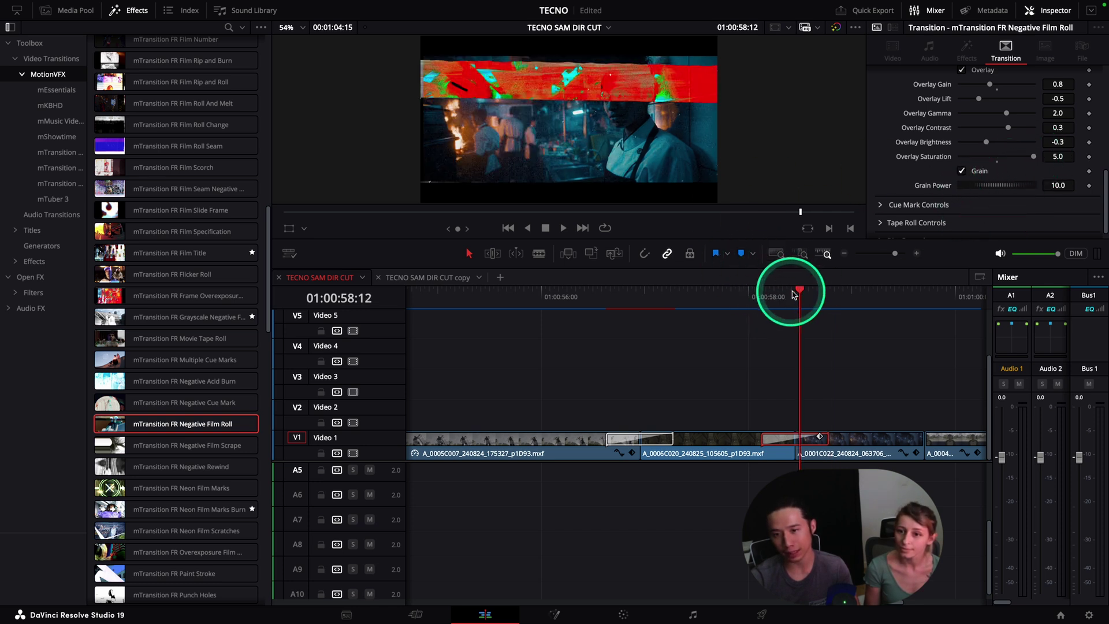
mouse_move(799, 293)
left_mouse_down()
mouse_move(813, 292)
mouse_move(795, 296)
left_mouse_up()
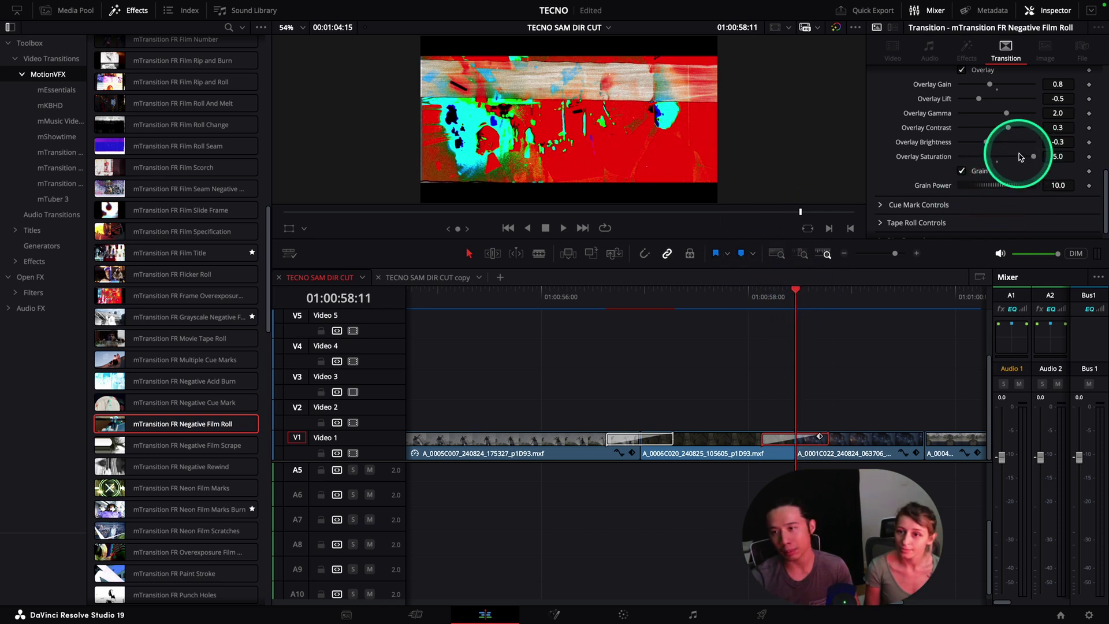
left_click_drag(1029, 160, 1003, 167)
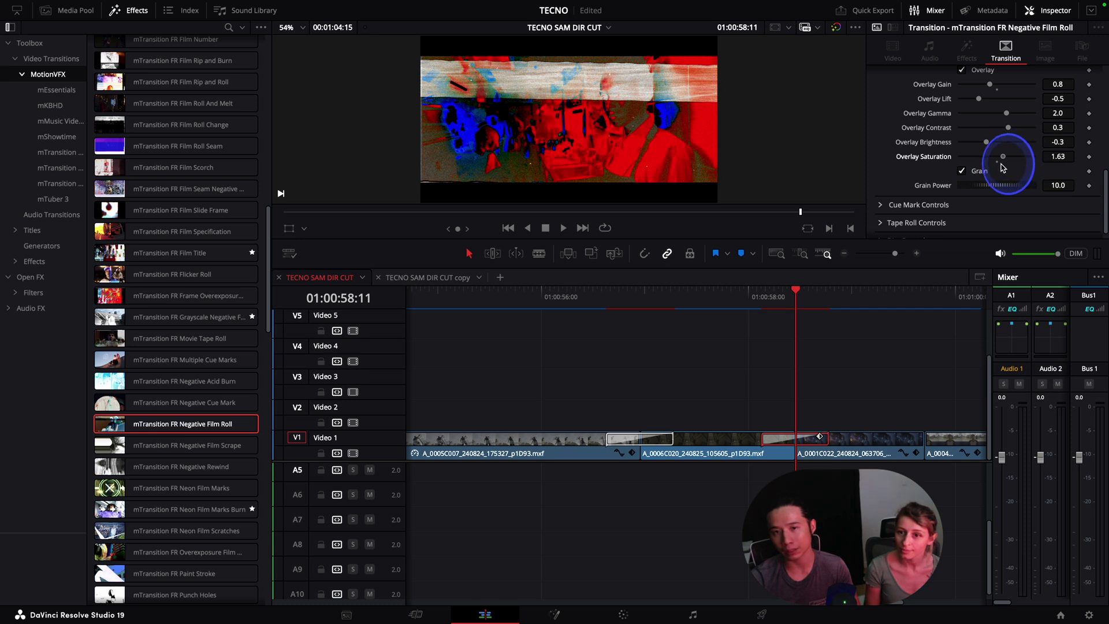
left_click(773, 305)
key("space")
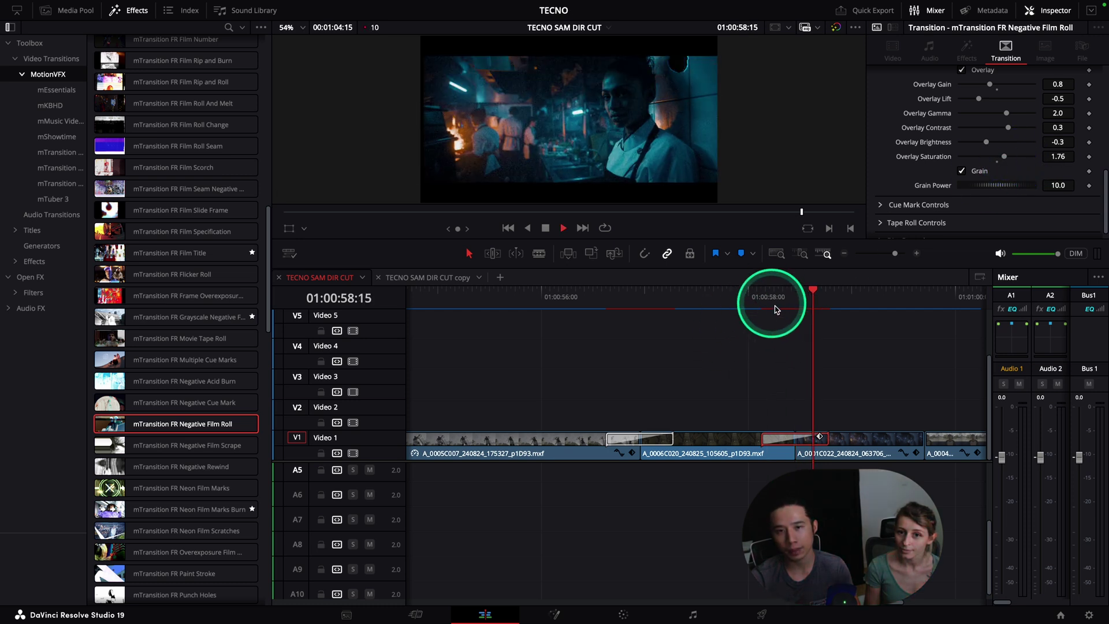
key("space")
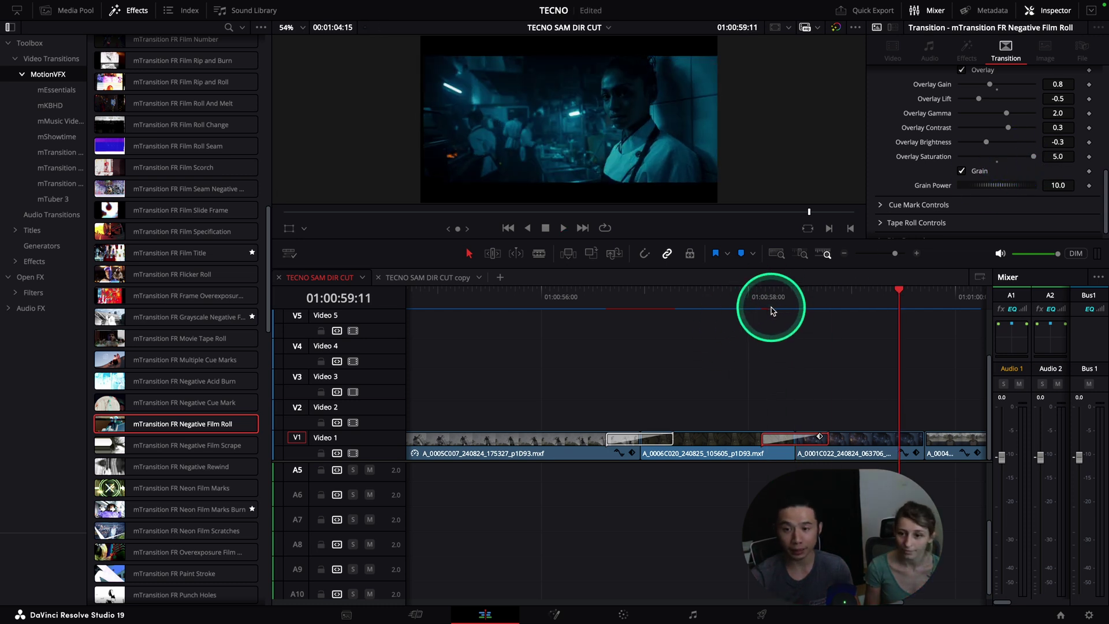
Delete the first Negative Film Roll transition at 56:23 on Video 1
left_click(659, 448)
left_click(665, 444)
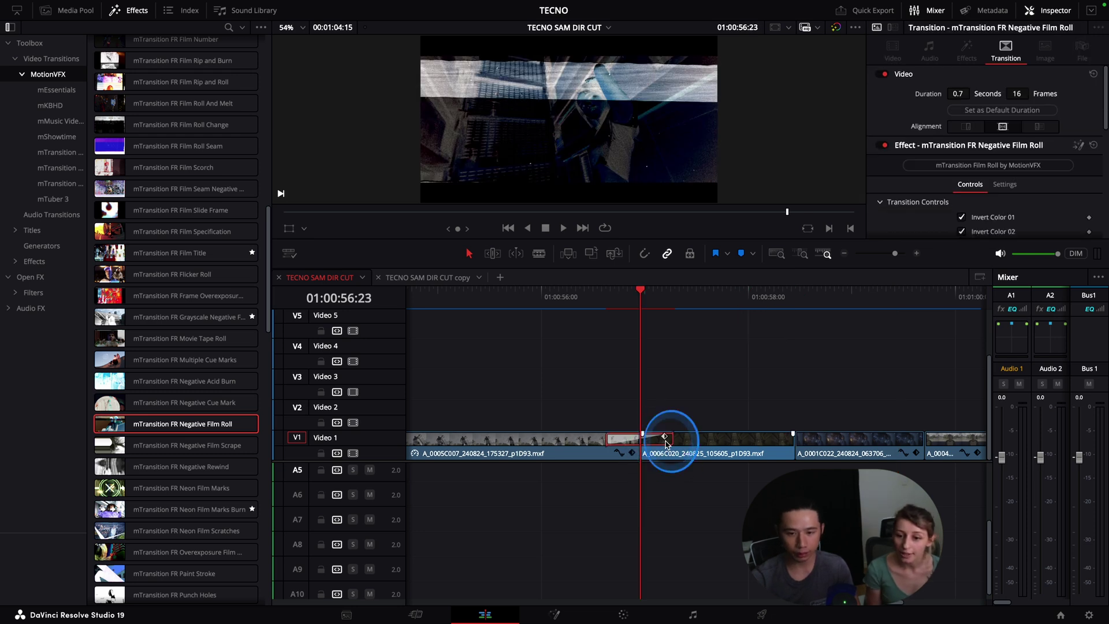
key("Delete")
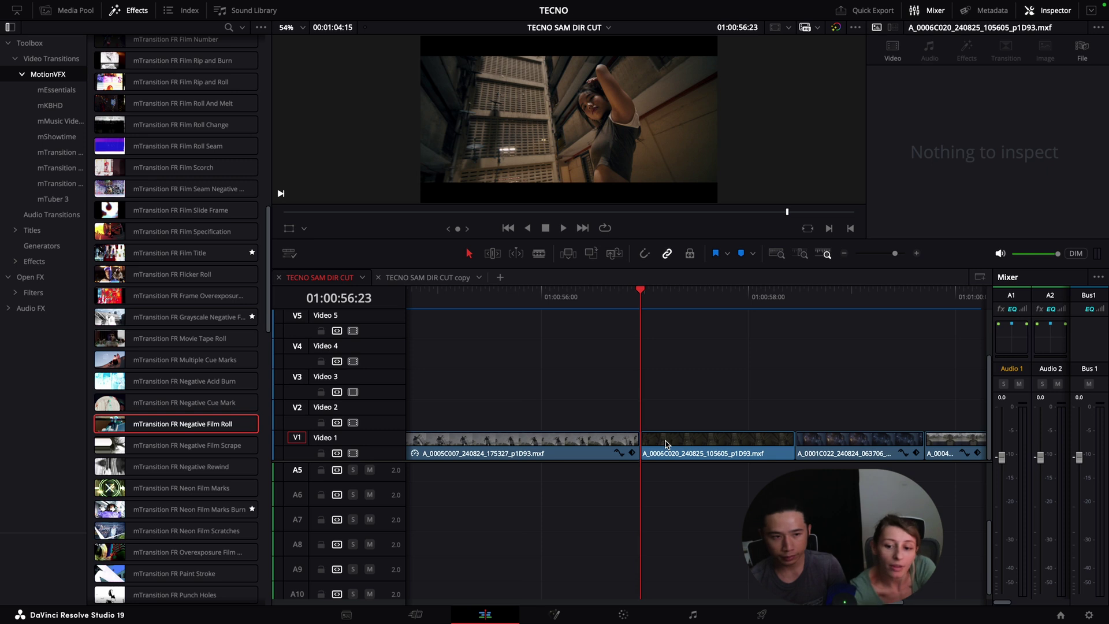
Navigate to the 0.3-second Film Title transition near 01:00:29 and scrub through its FREE title
left_click(846, 253)
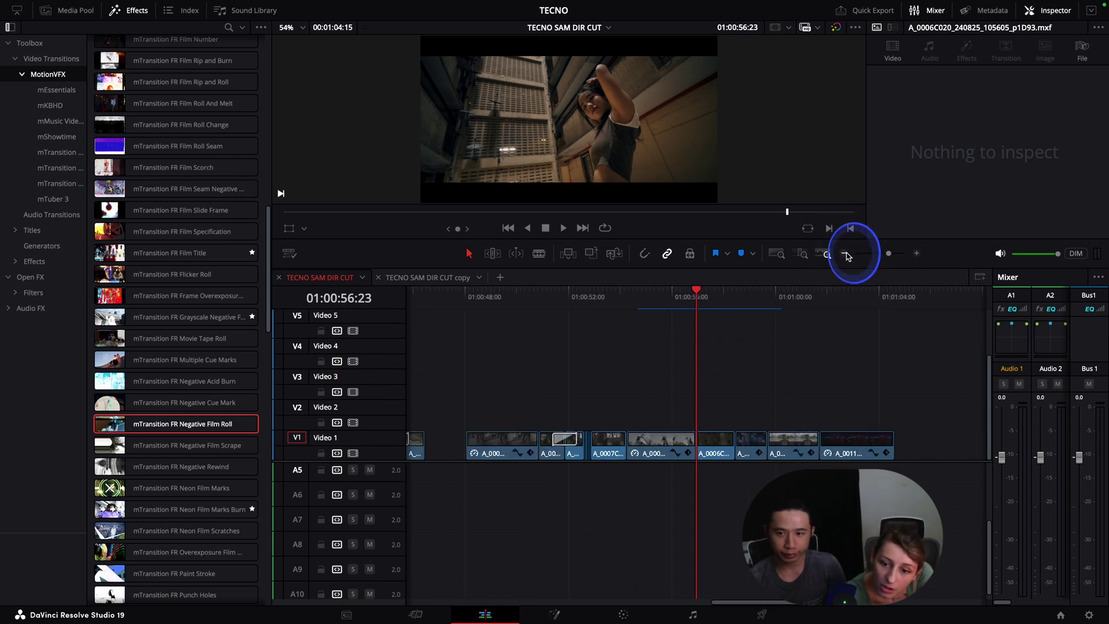
scroll(672, 348, "left", 10)
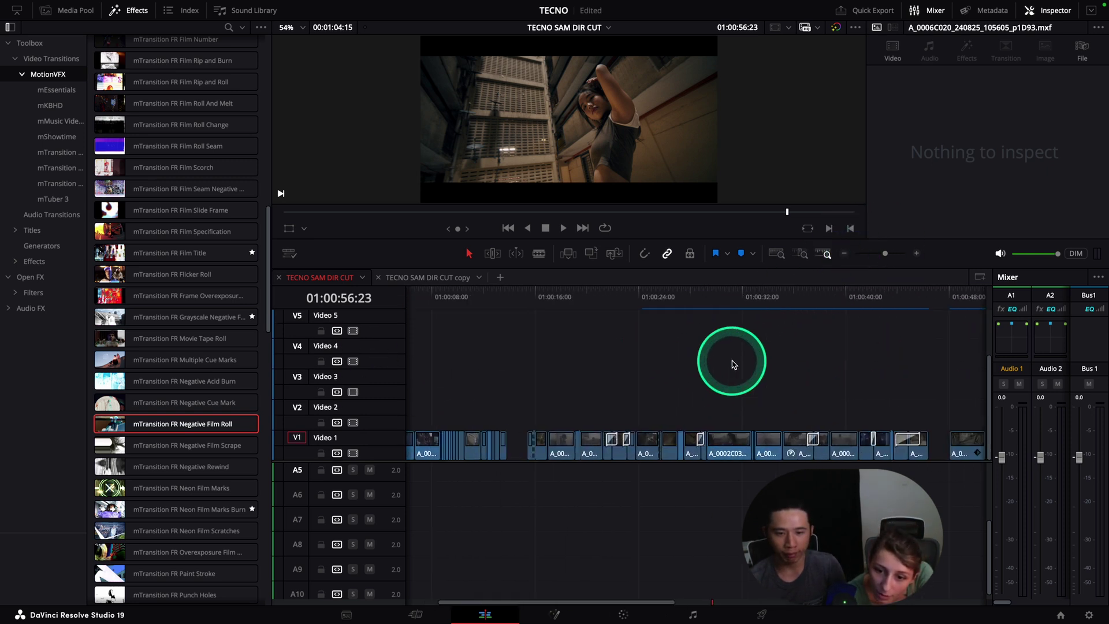
left_click(699, 316)
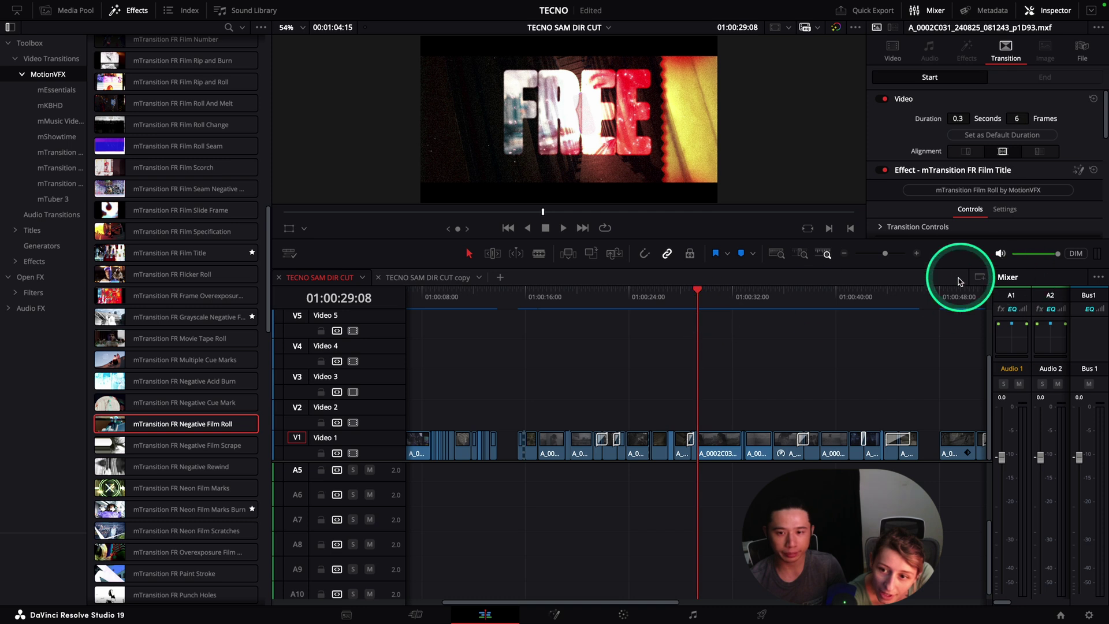
left_click(916, 253)
left_click(916, 253)
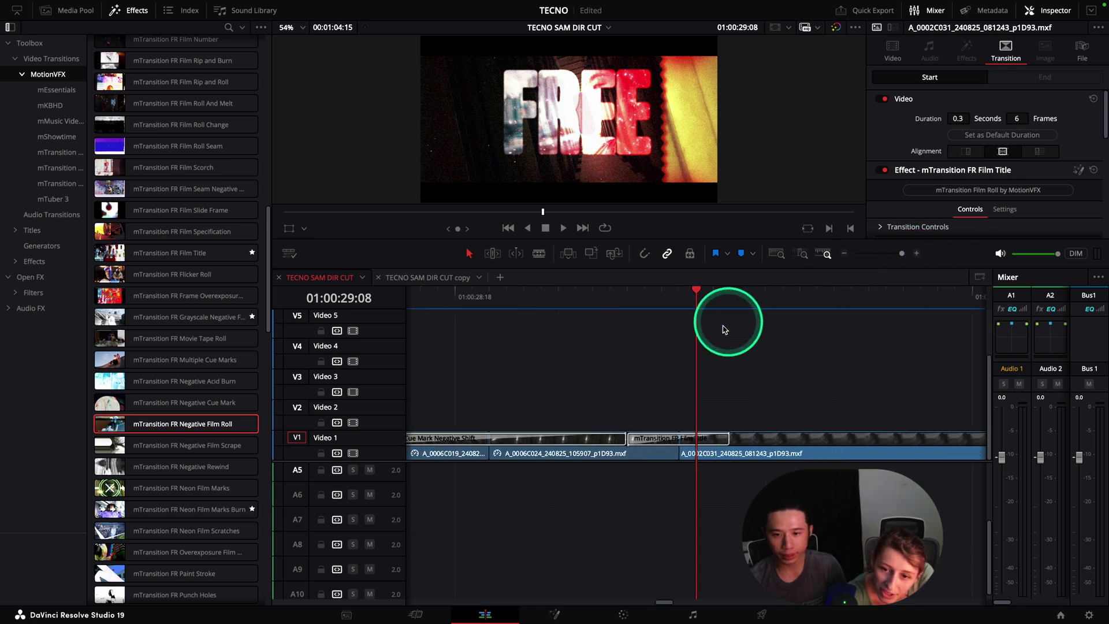
left_click_drag(663, 306, 657, 331)
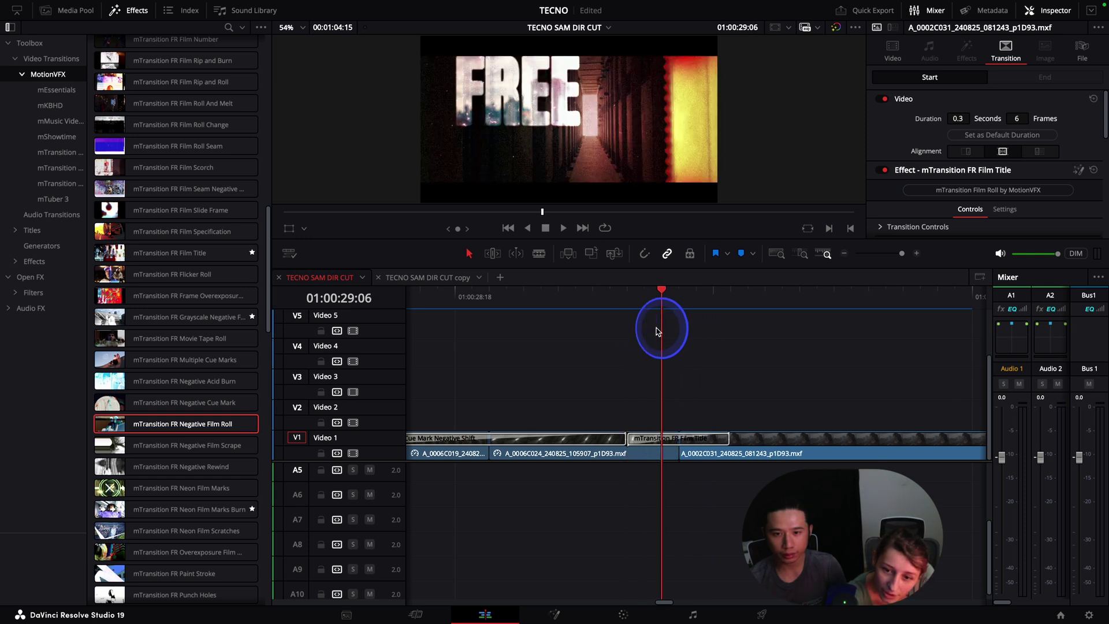
key("space")
Replay the film-roll transitions from around 28:04 and scrub to 28:21 inside the transition
key("space")
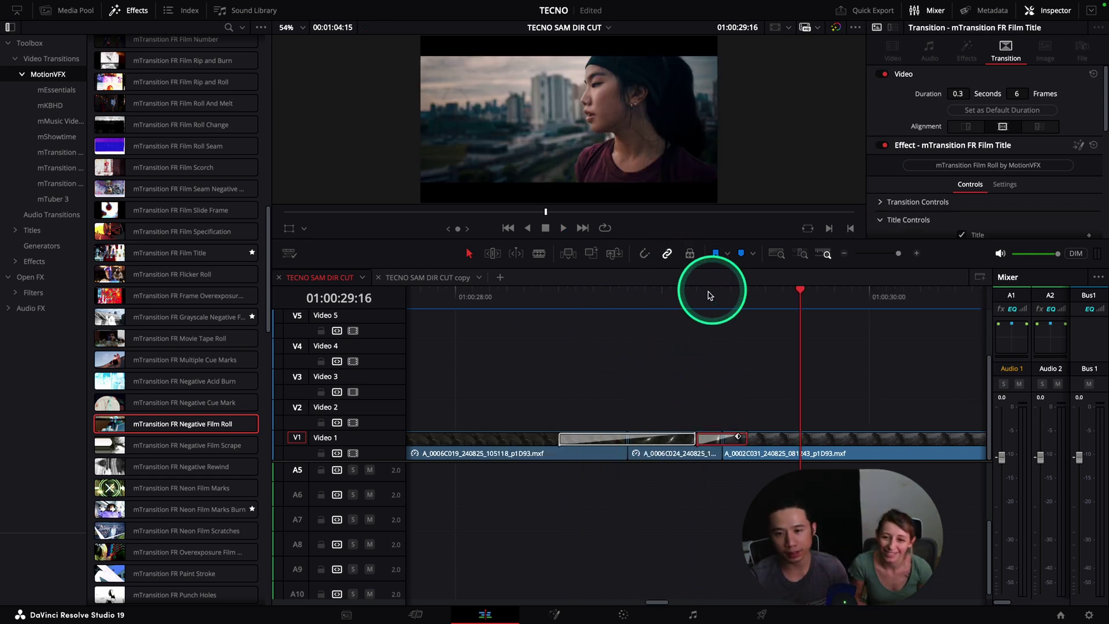
left_click_drag(710, 295, 497, 307)
key("space")
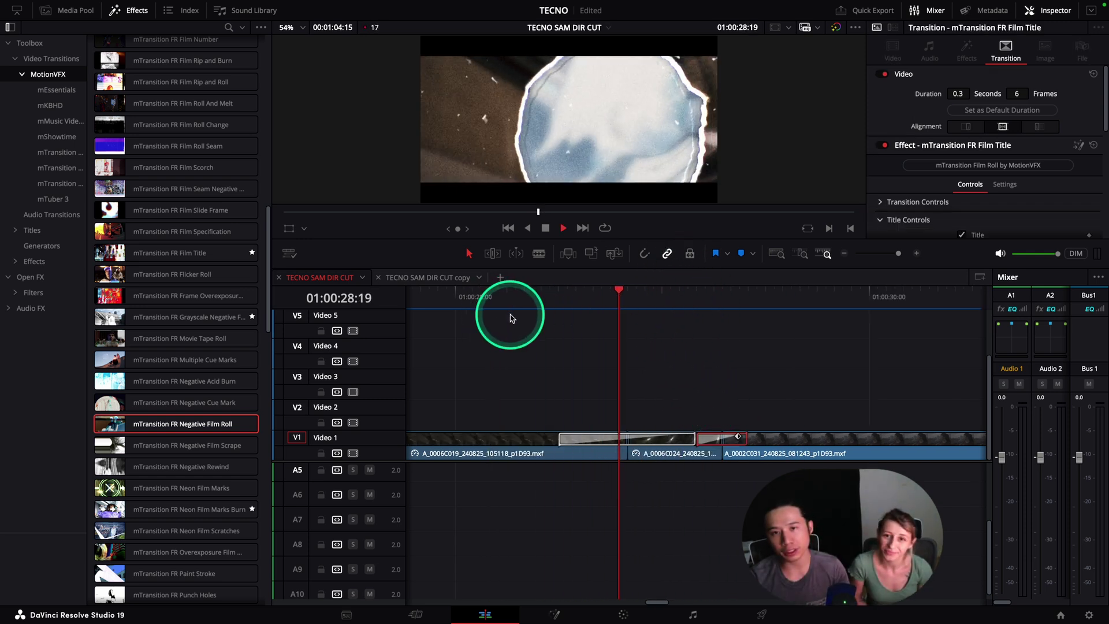
key("space")
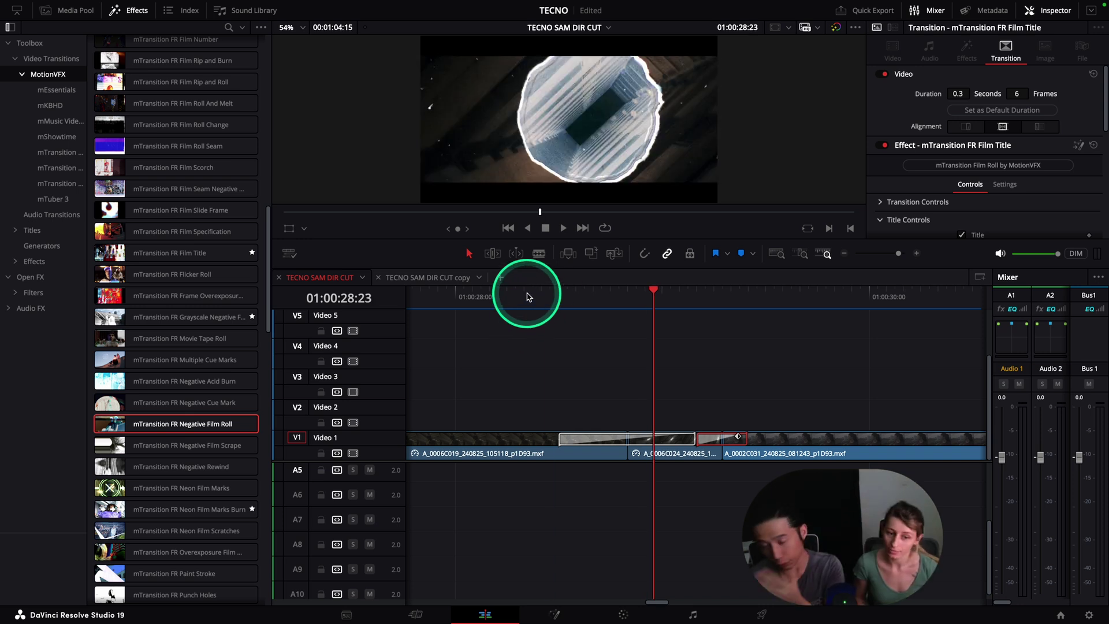
left_click(527, 297)
key("space")
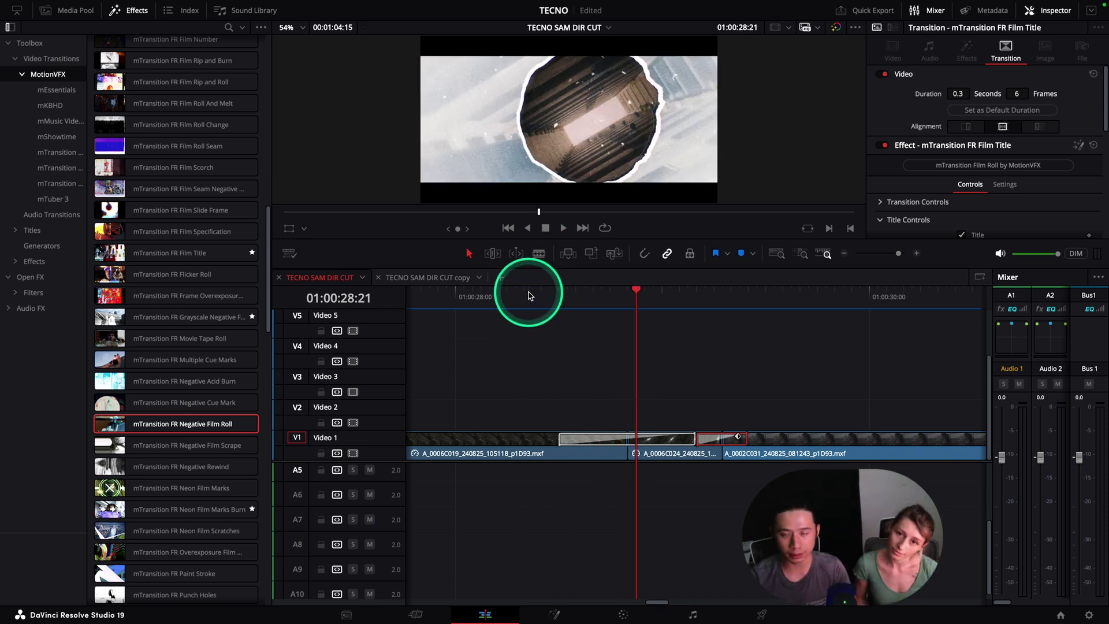
left_click(529, 295)
left_click_drag(528, 295, 601, 296)
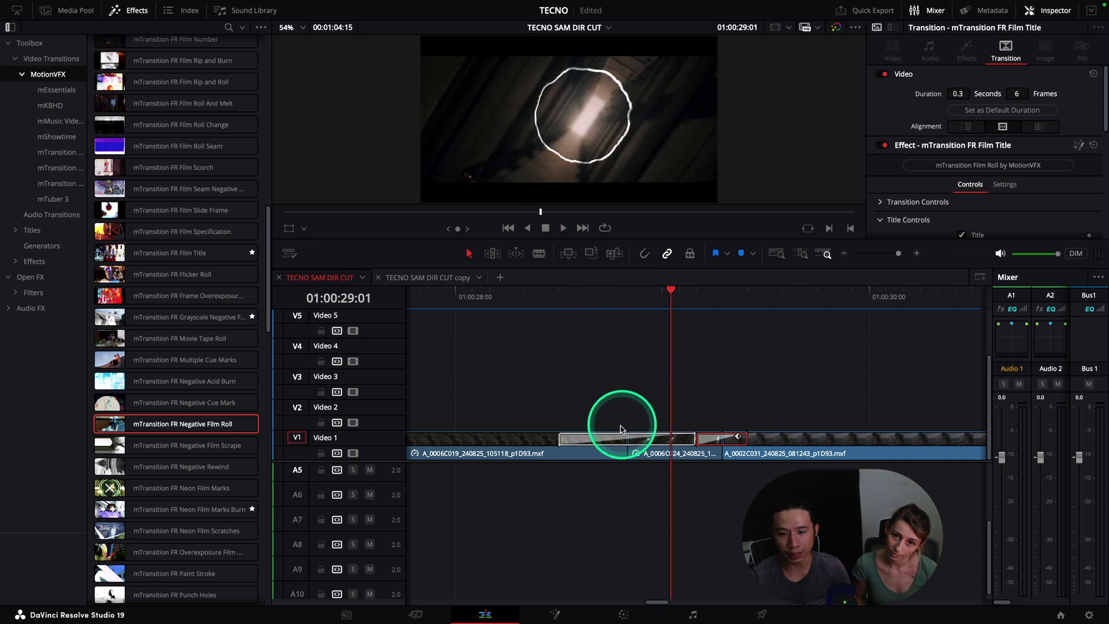
Delete the Cue Mark Negative Shift transition and replay the section from 28:13
left_click(594, 440)
key("Delete")
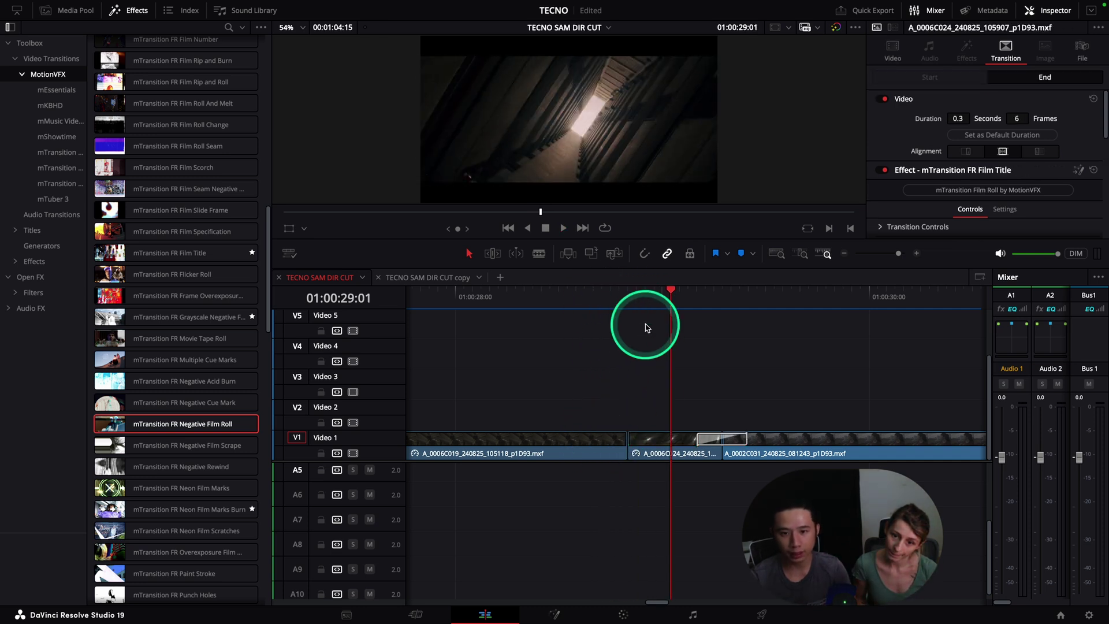
left_click(570, 292)
key("space")
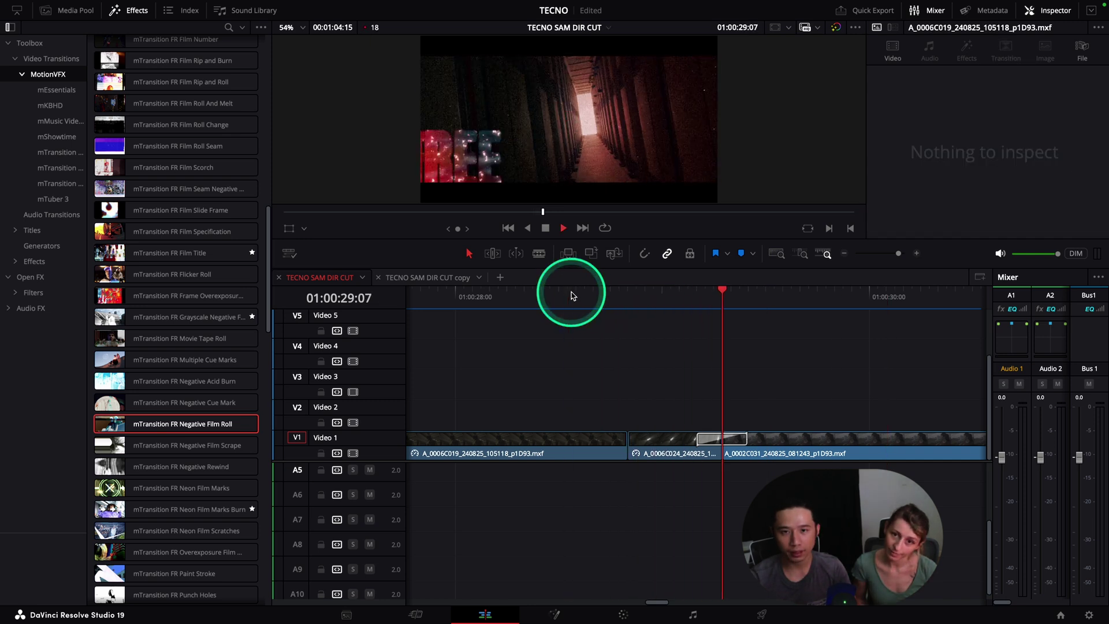
left_click(571, 297)
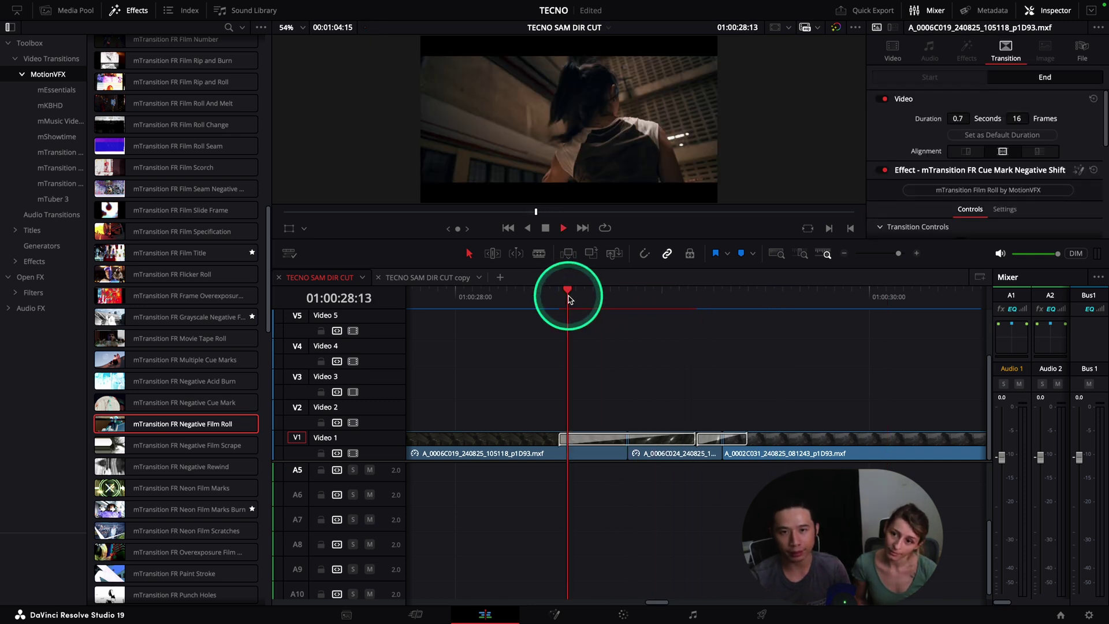
key("space")
left_click(570, 298)
key("space")
Replay the transition from 28:12, then bring up the Cue Mark Negative Shift transition's Inspector settings
left_click(560, 297)
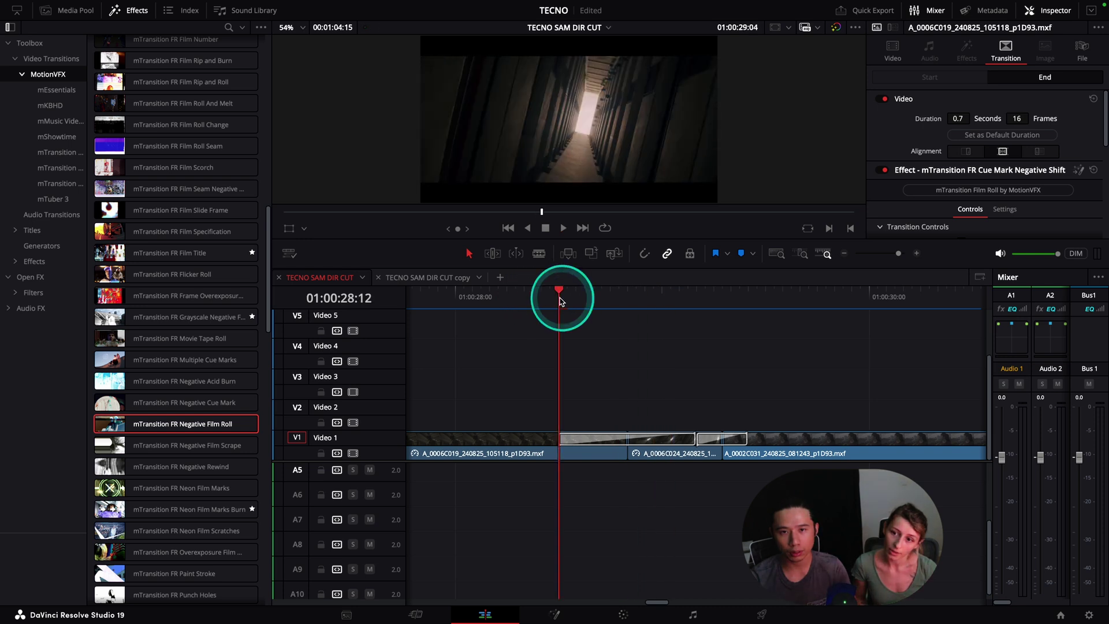
key("space")
left_click(564, 300)
key("space")
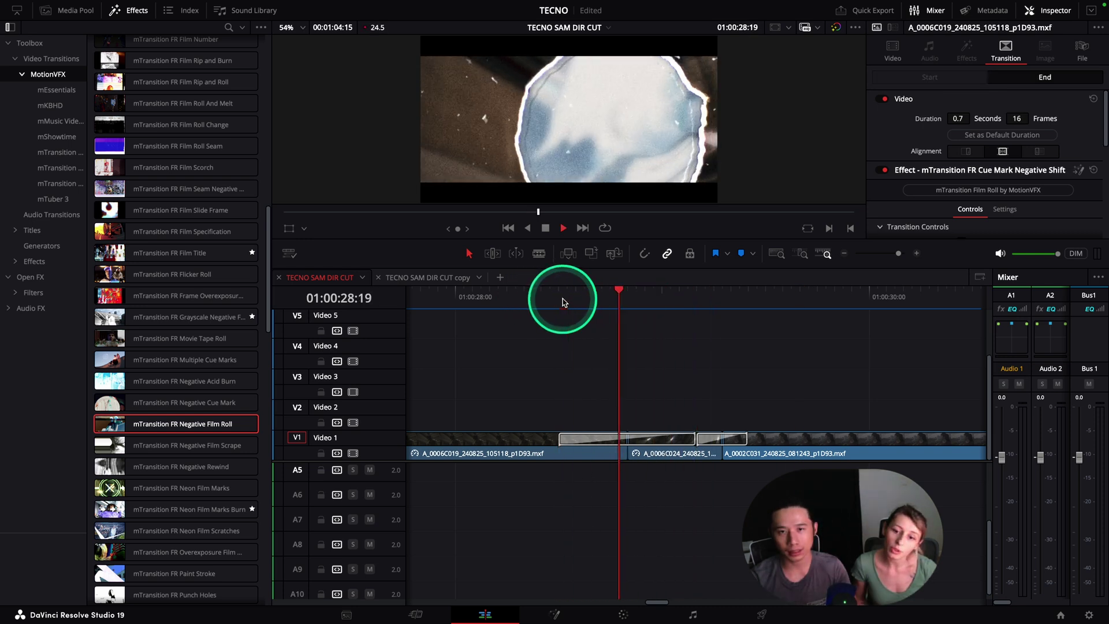
left_click(563, 300)
key("space")
key("space")
left_click(600, 506)
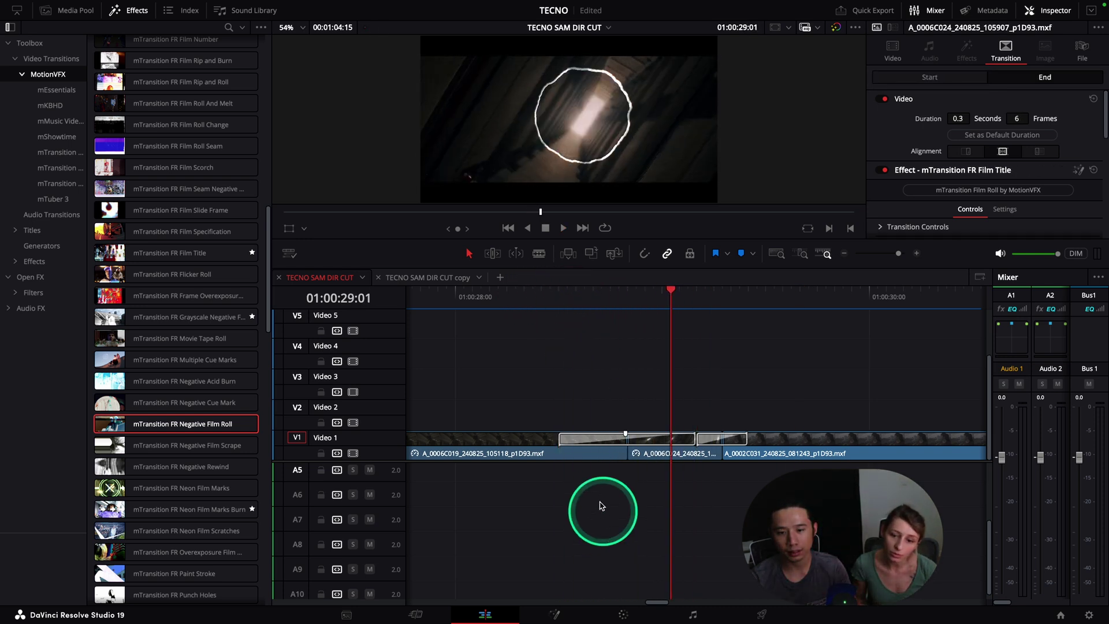
left_click(593, 448)
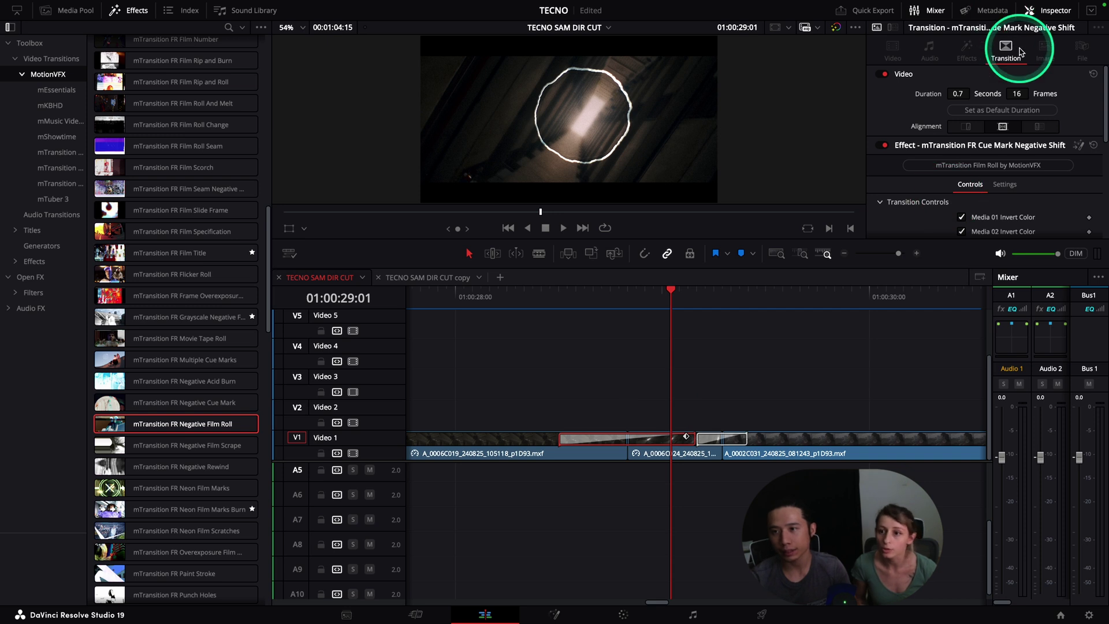
scroll(987, 144, "down", 3)
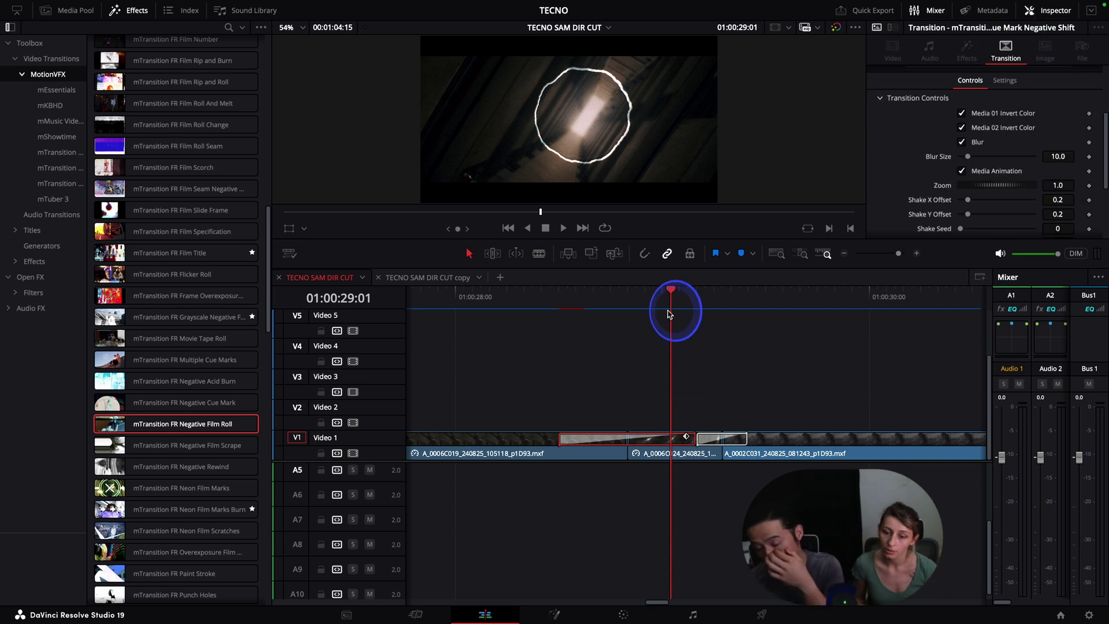
left_click_drag(668, 313, 748, 324)
Replace the Film Title transition's FREE text with 'Motion' and preview it
left_click(730, 315)
left_click(903, 114)
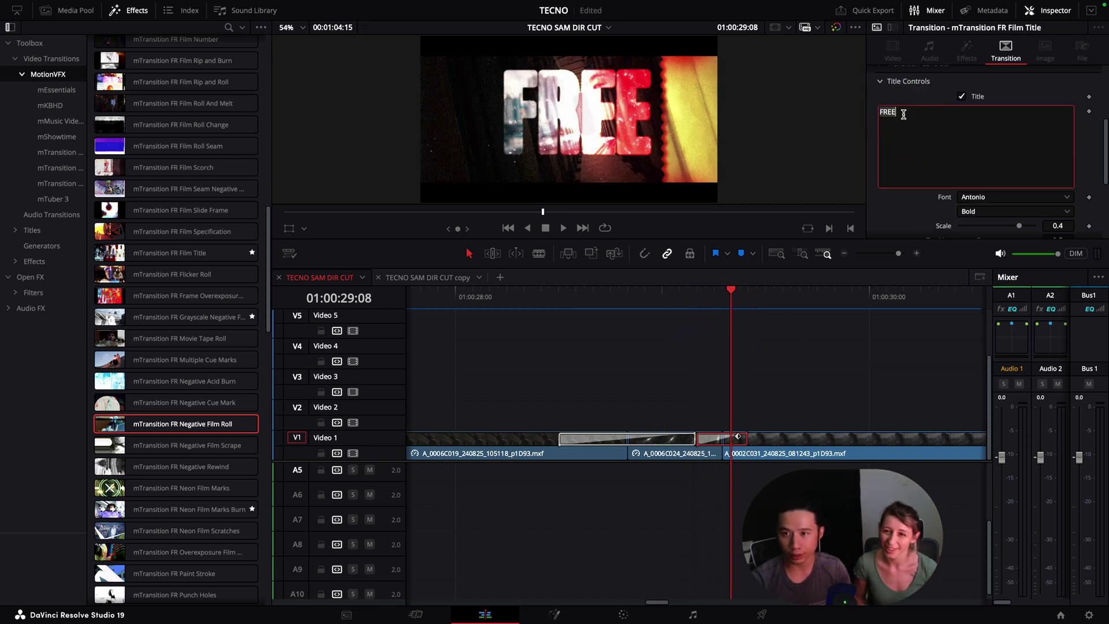
key("BackSpace")
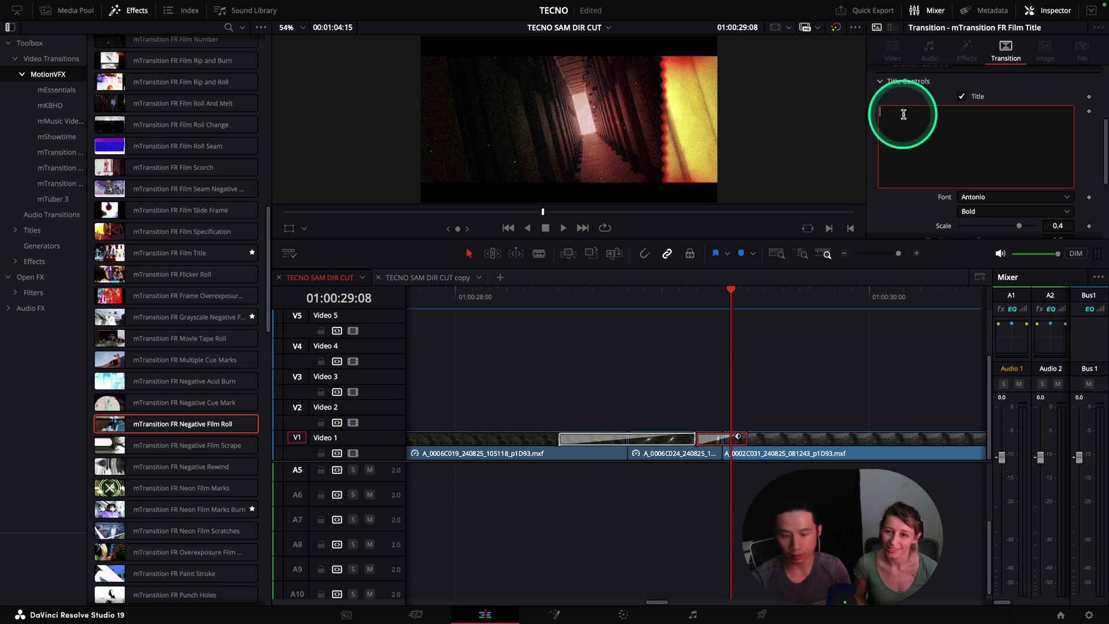
type("Motion")
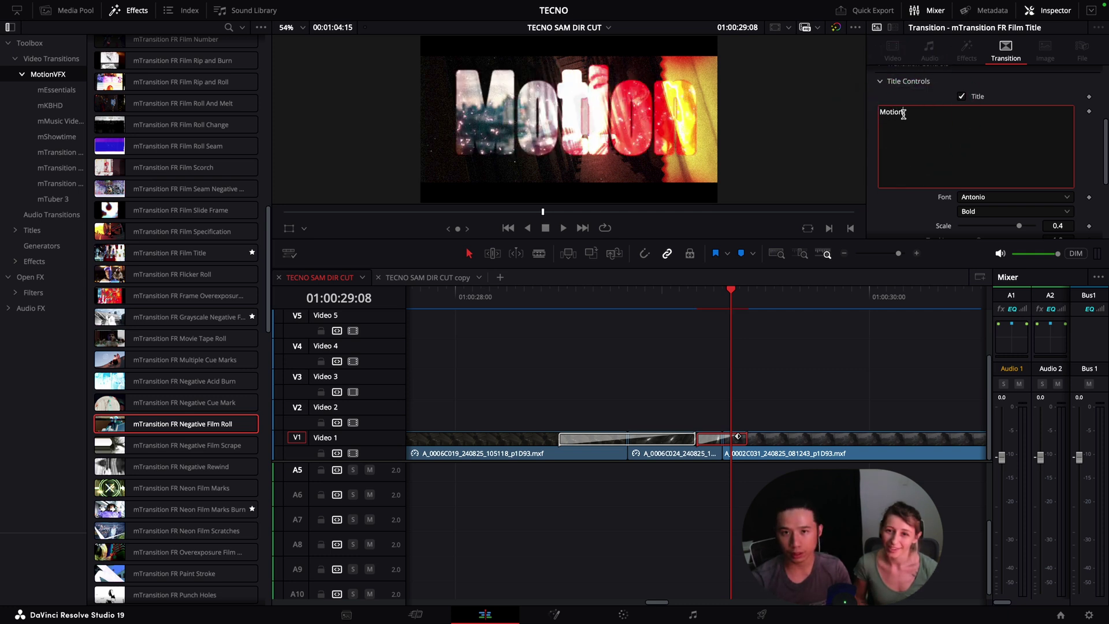
left_click(688, 295)
key("space")
left_click(723, 293)
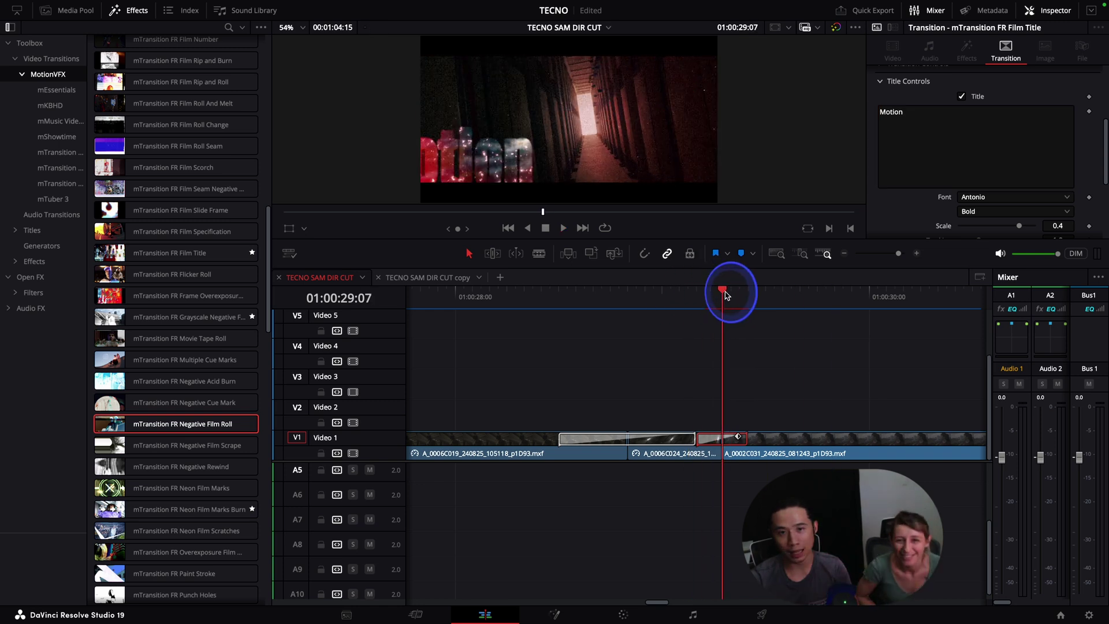
left_click_drag(726, 295, 774, 292)
Swap 'Motion' for new title wording like 'Likeandsubscribe' and replay the title transition
double_click(913, 140)
type("Likeandsubscribe")
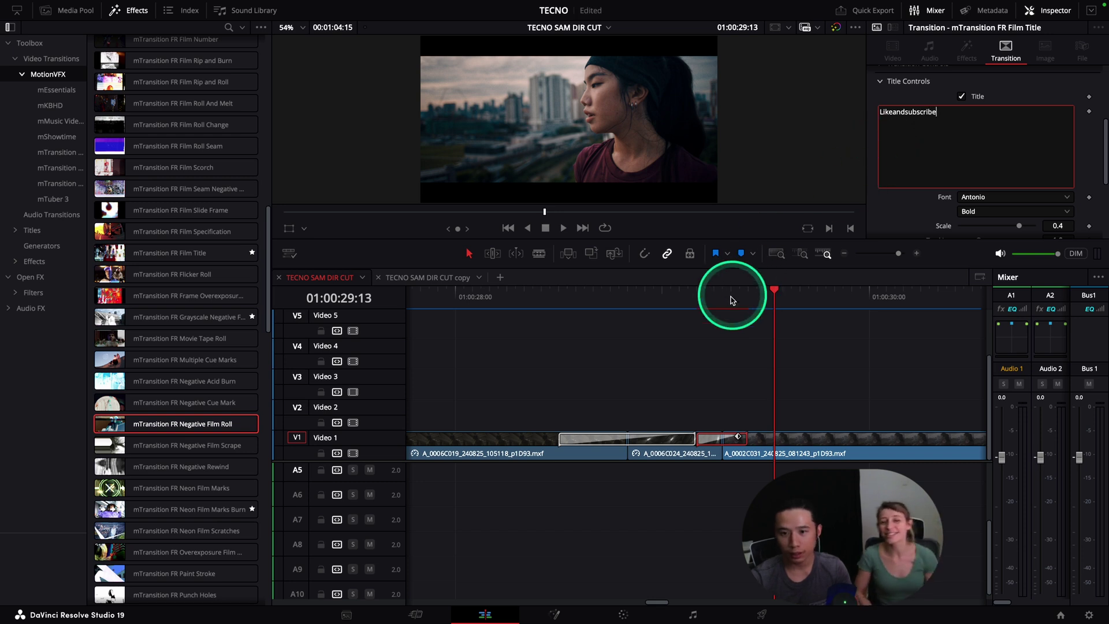
left_click_drag(711, 290, 657, 307)
key("space")
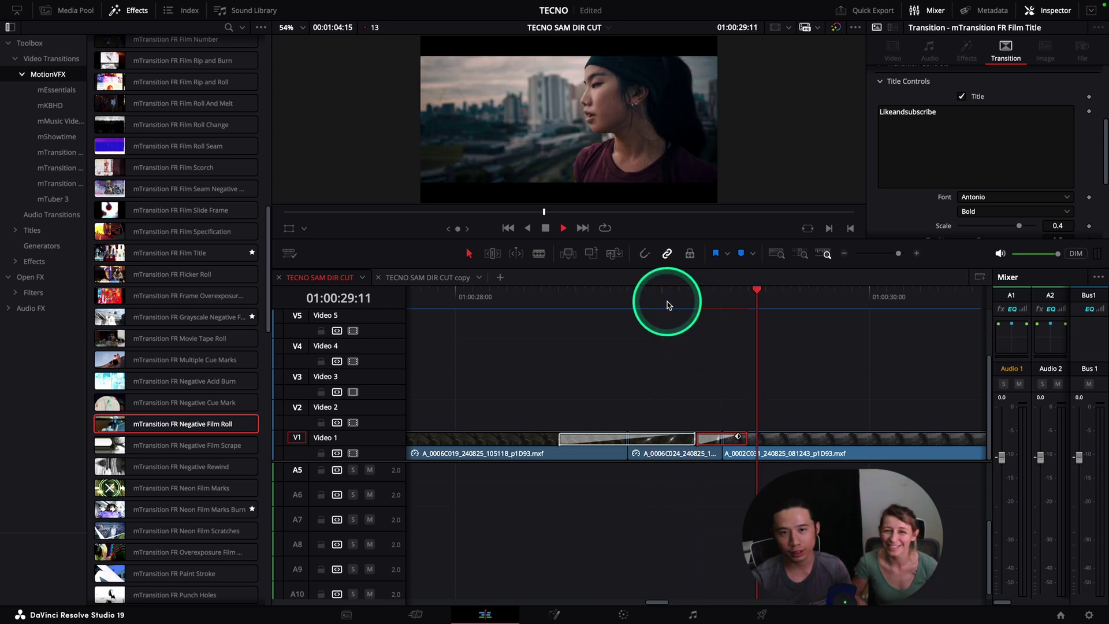
left_click(686, 297)
left_click(687, 297)
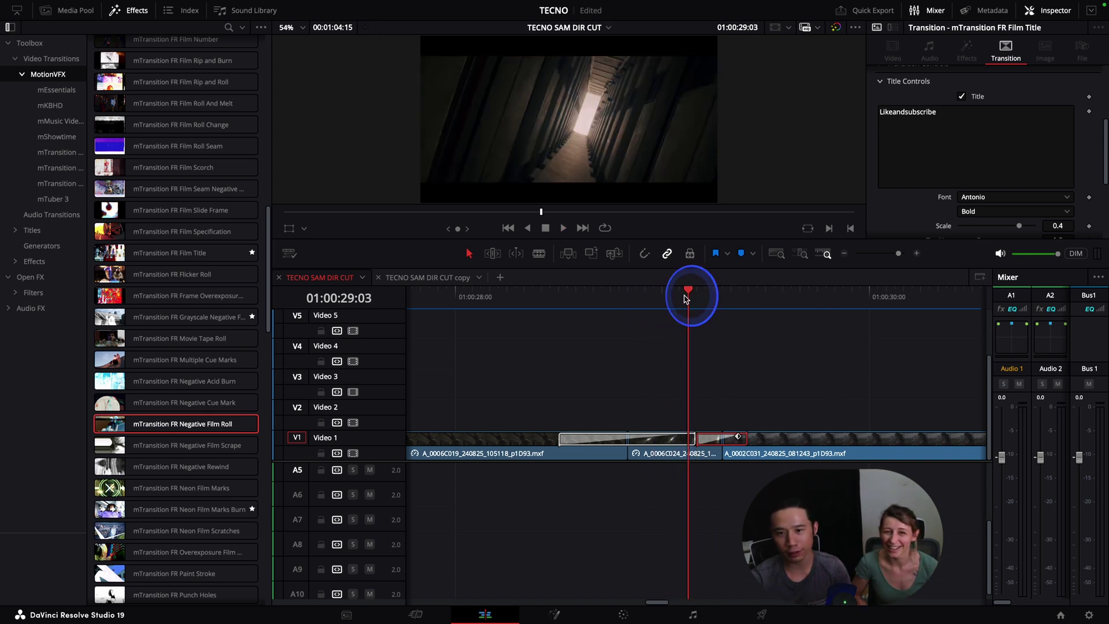
left_click(686, 297)
left_click(686, 297)
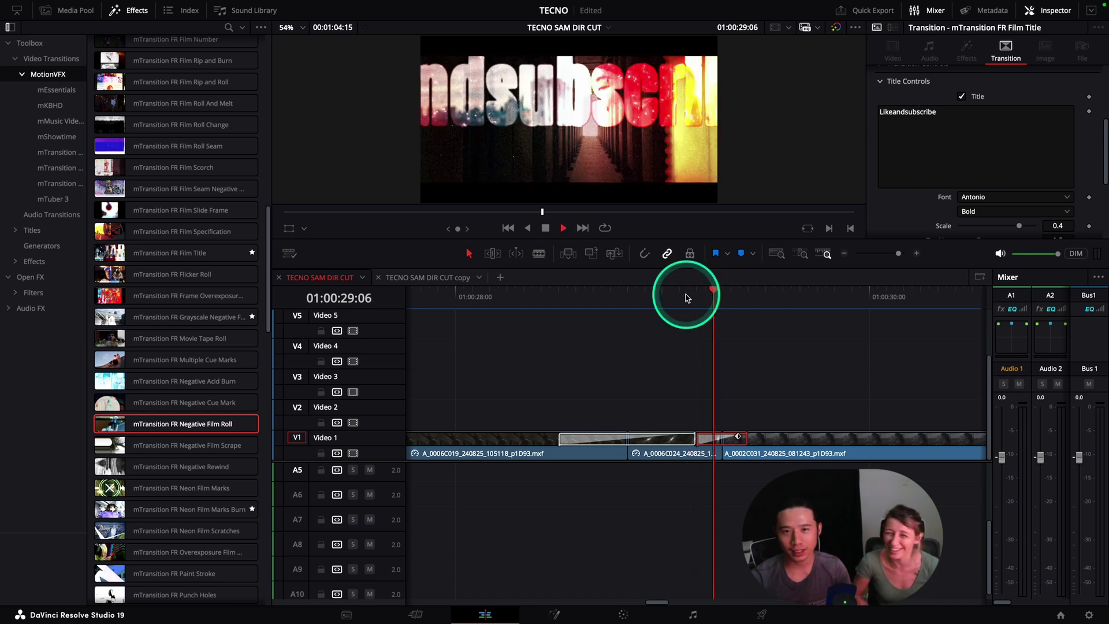
left_click_drag(686, 297, 664, 293)
left_click(957, 119)
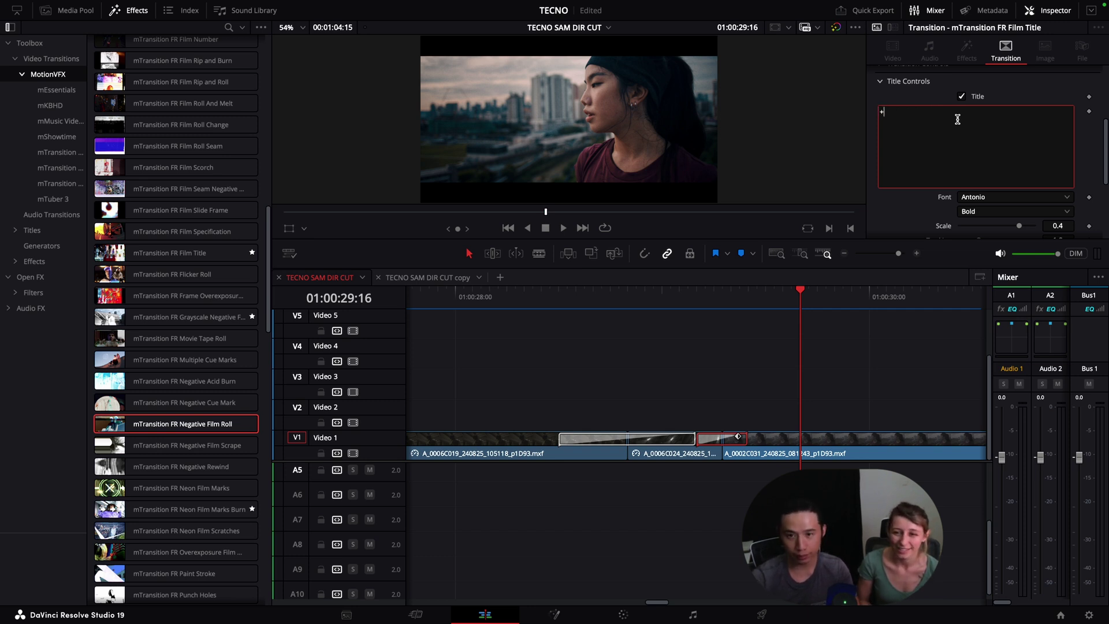
left_click_drag(703, 305, 725, 295)
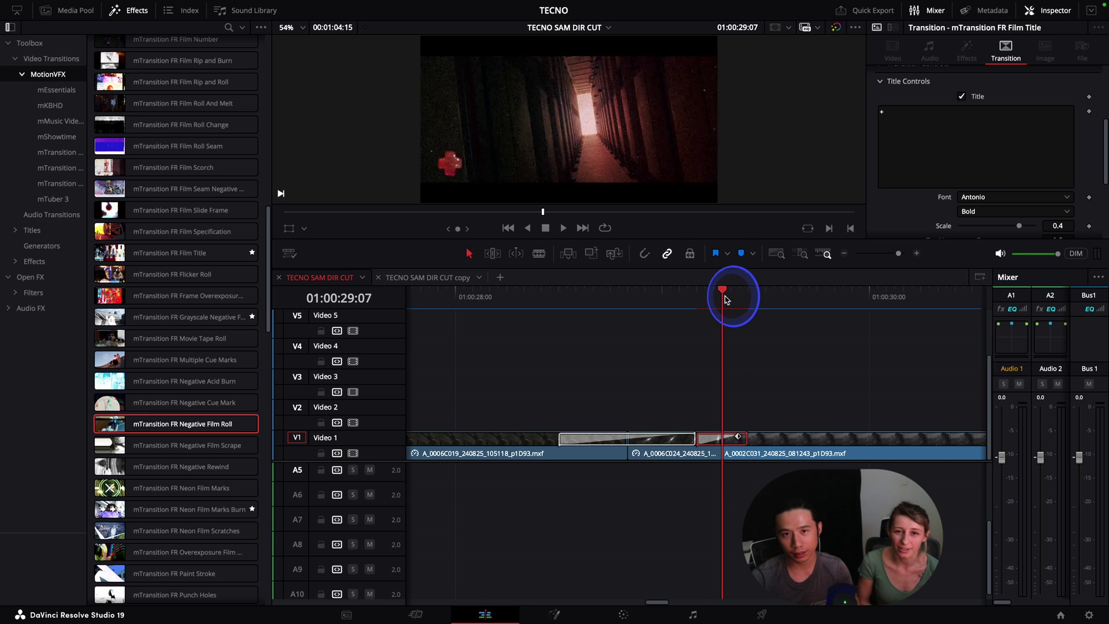
Restore the Film Title transition's text to FREE and replay it across the Video 1 cut
left_click(887, 115)
type("OK")
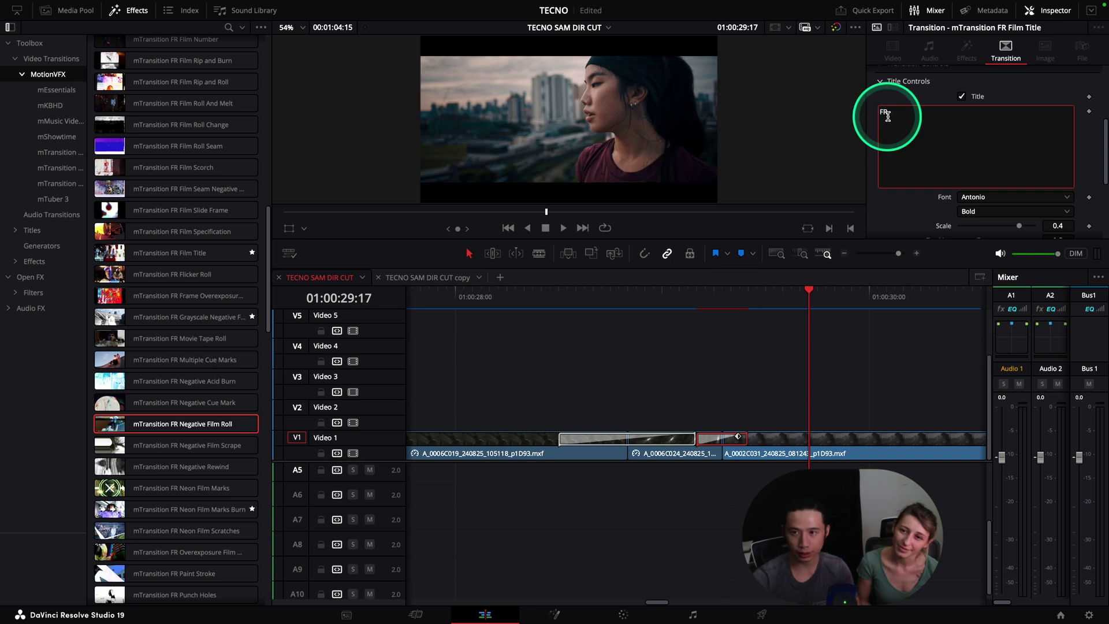
mouse_move(716, 289)
left_mouse_down()
mouse_move(740, 292)
mouse_move(704, 293)
left_mouse_up()
key("space")
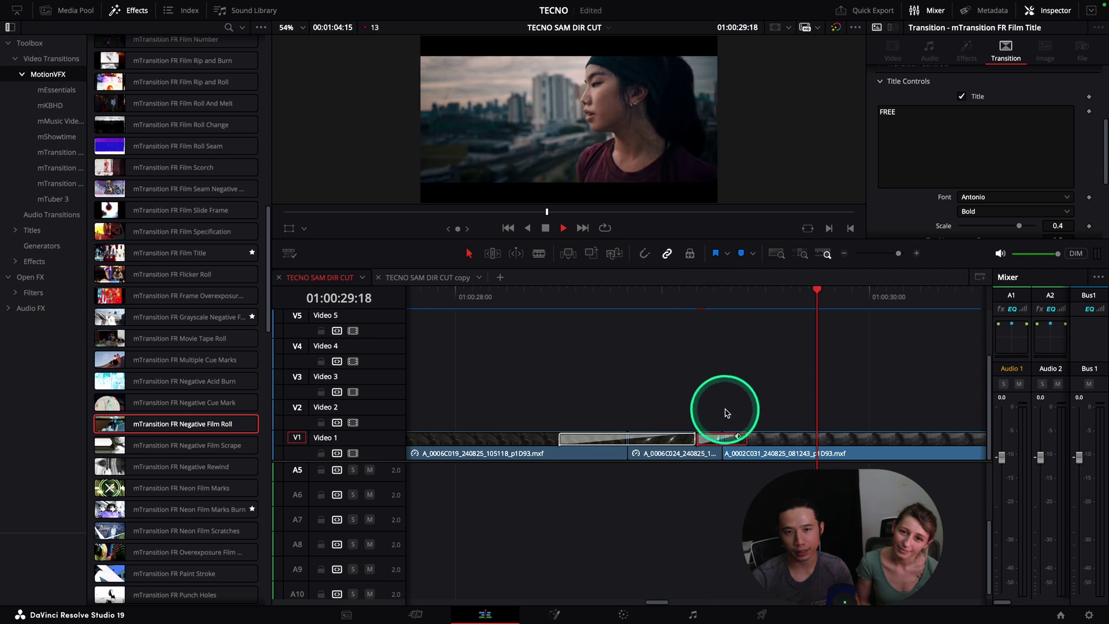
left_click(683, 295)
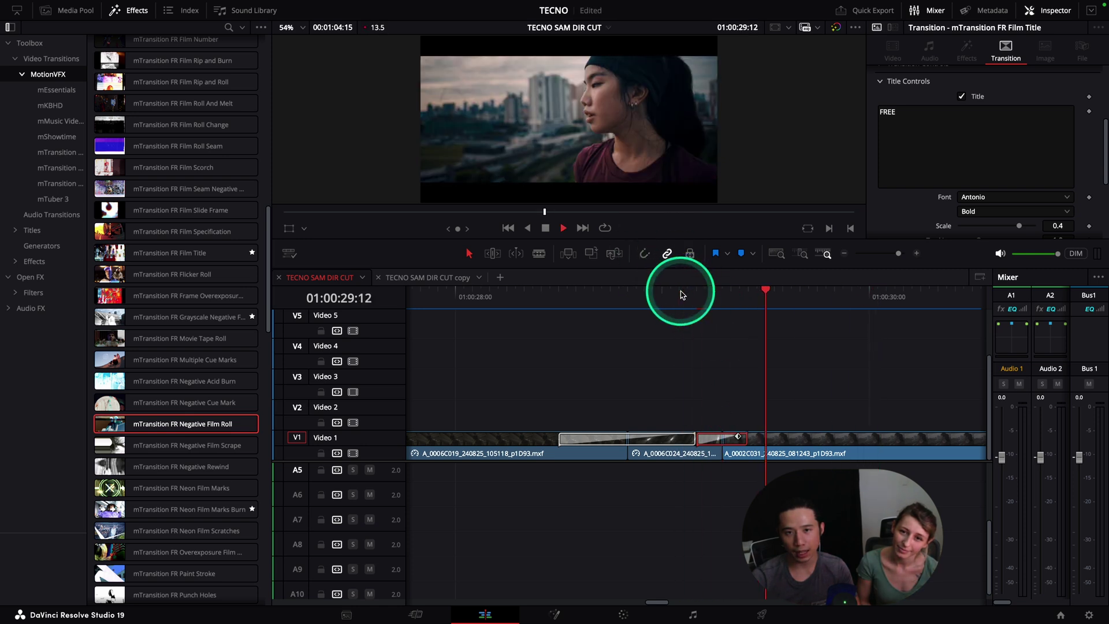
left_click(681, 295)
scroll(681, 295, "down", 4)
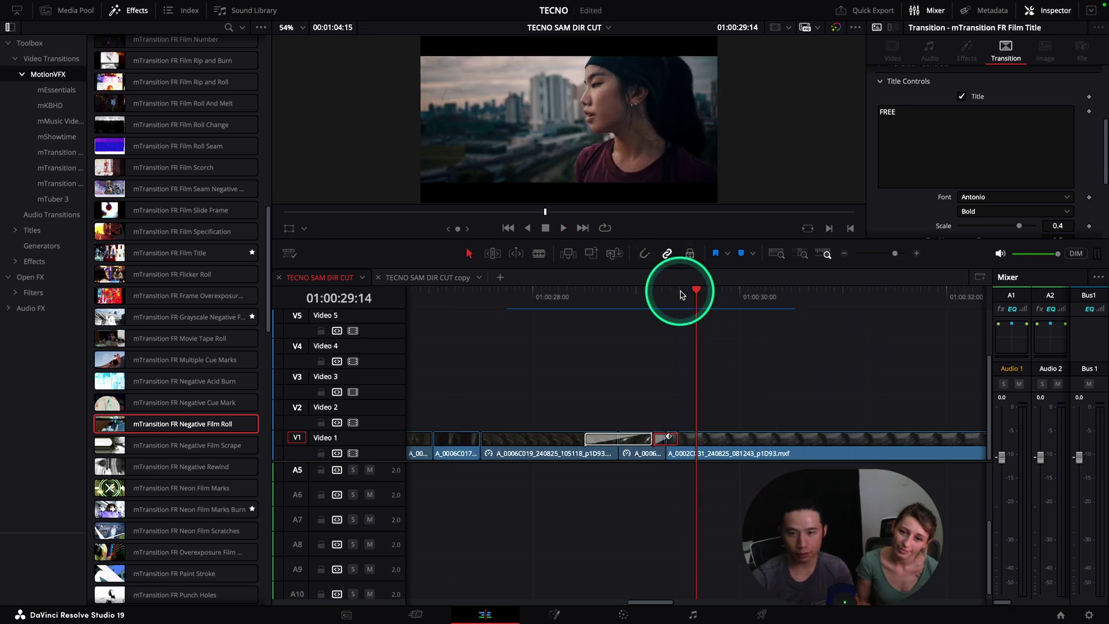
left_click_drag(688, 295, 689, 337)
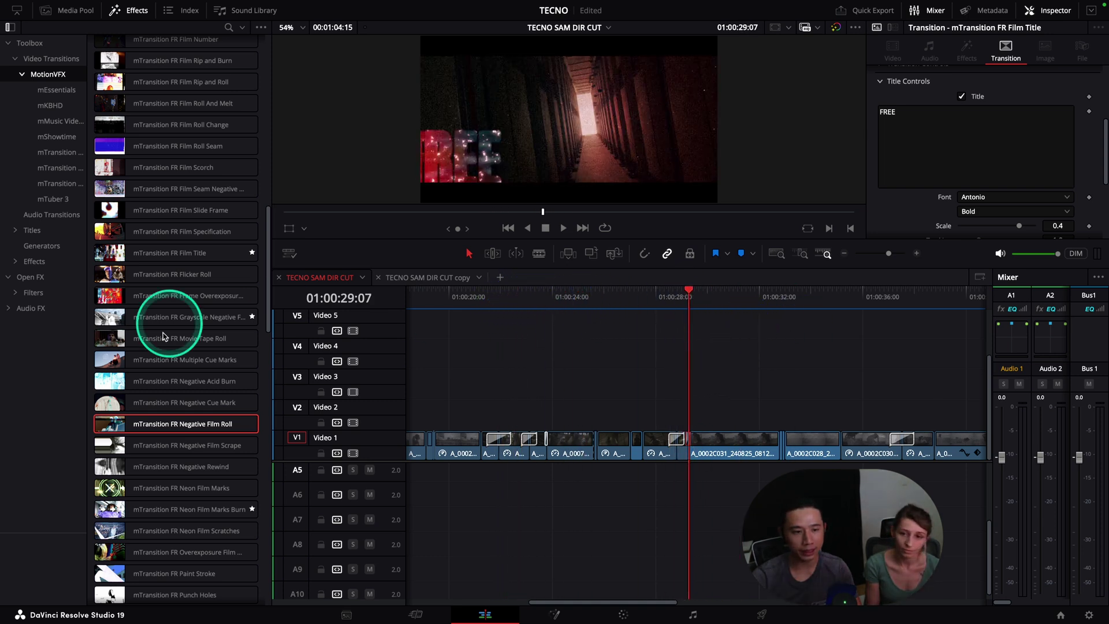
Browse down the MotionVFX video transitions list to preview the mTransition Movie effects
key("Up")
scroll(188, 474, "down", 5)
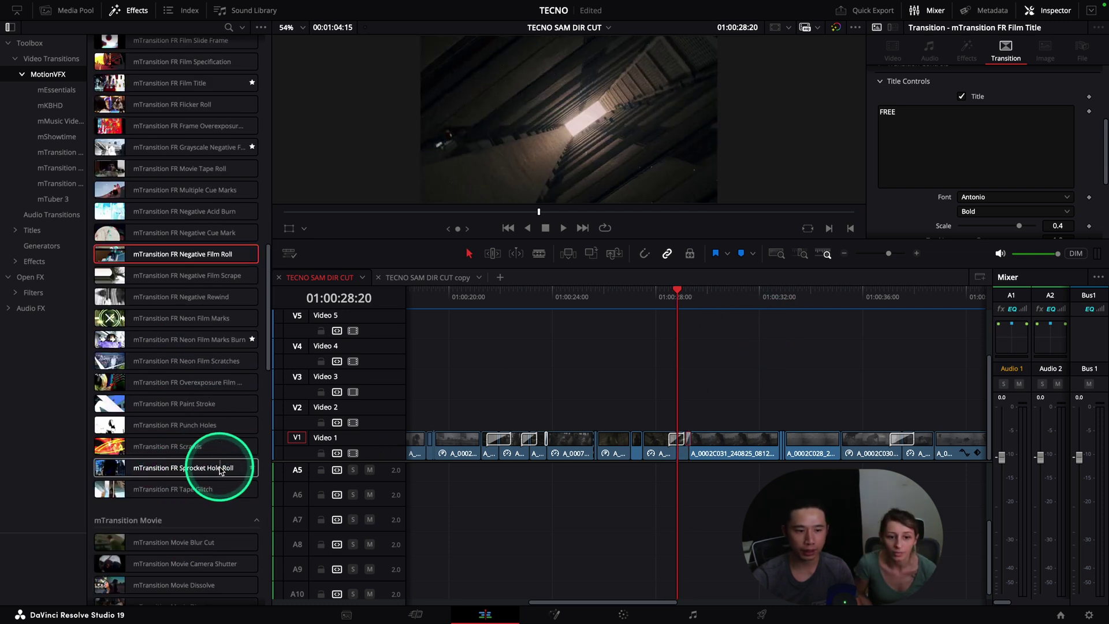
scroll(221, 470, "down", 5)
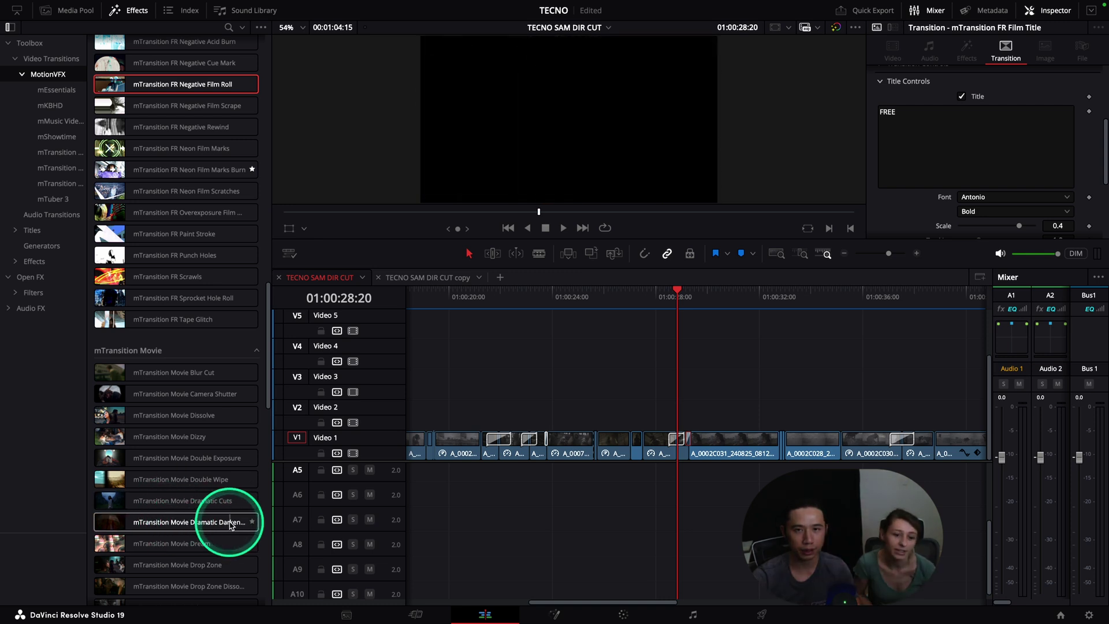
scroll(199, 523, "down", 3)
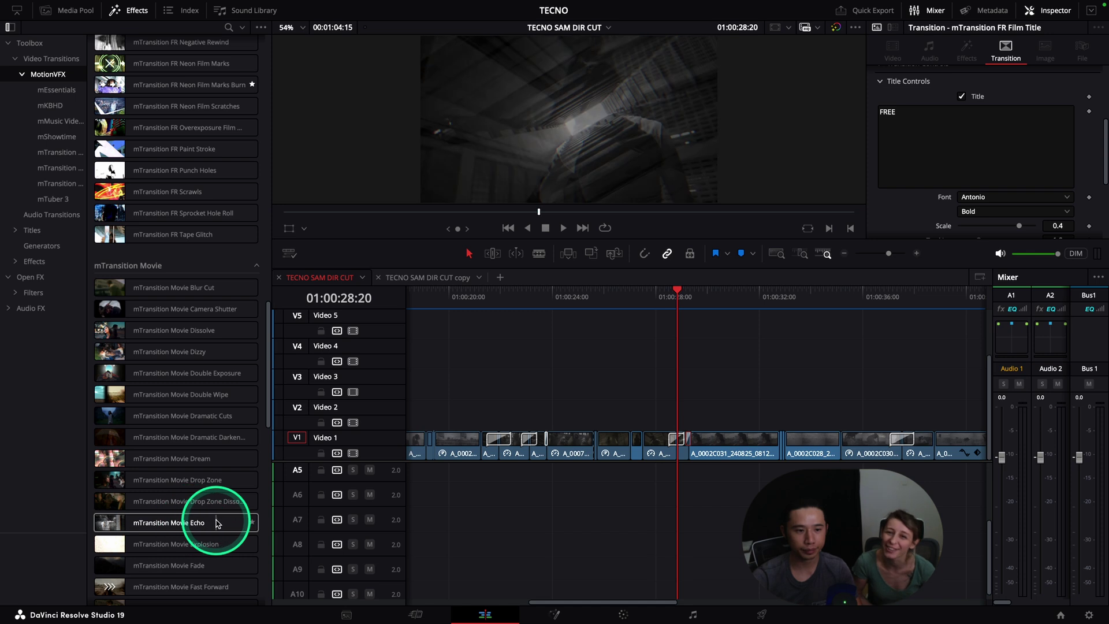
scroll(217, 522, "down", 3)
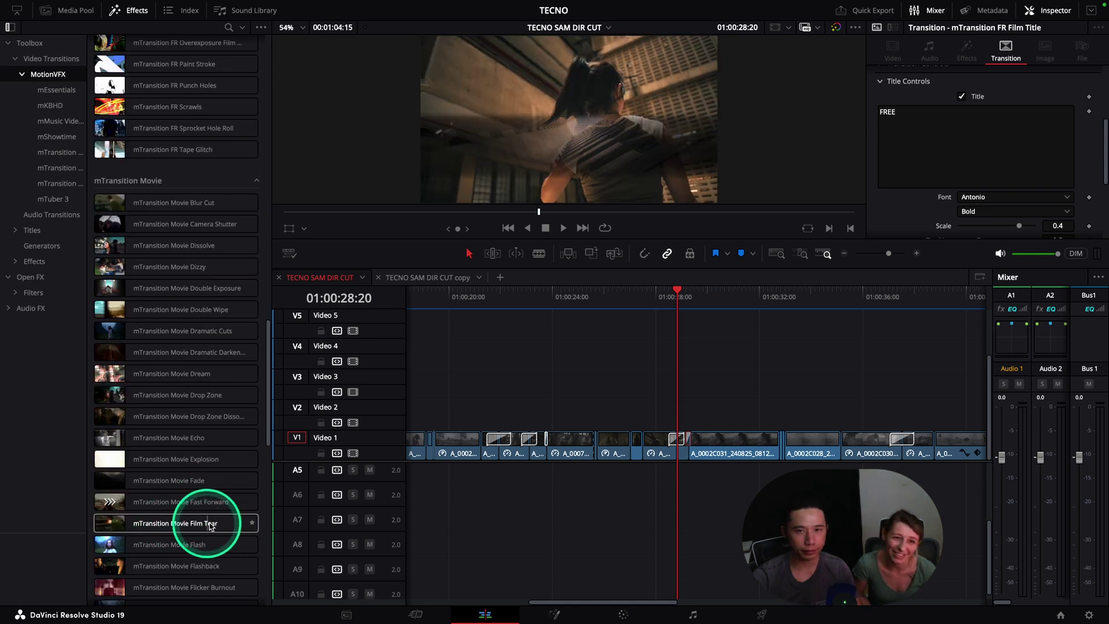
scroll(195, 500, "down", 9)
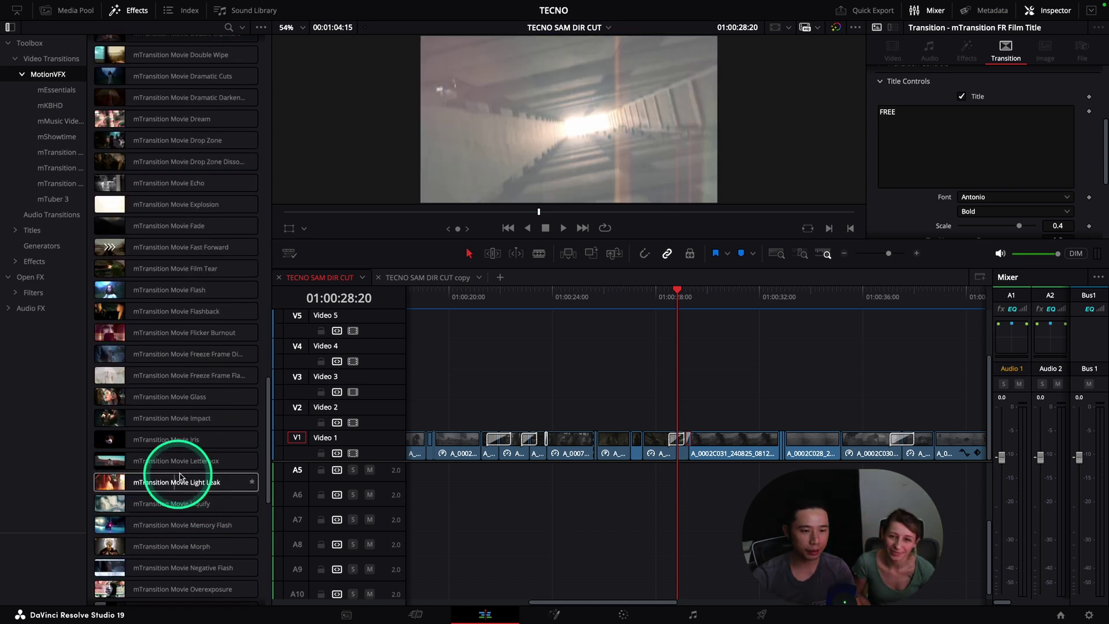
scroll(204, 474, "down", 12)
scroll(203, 475, "down", 4)
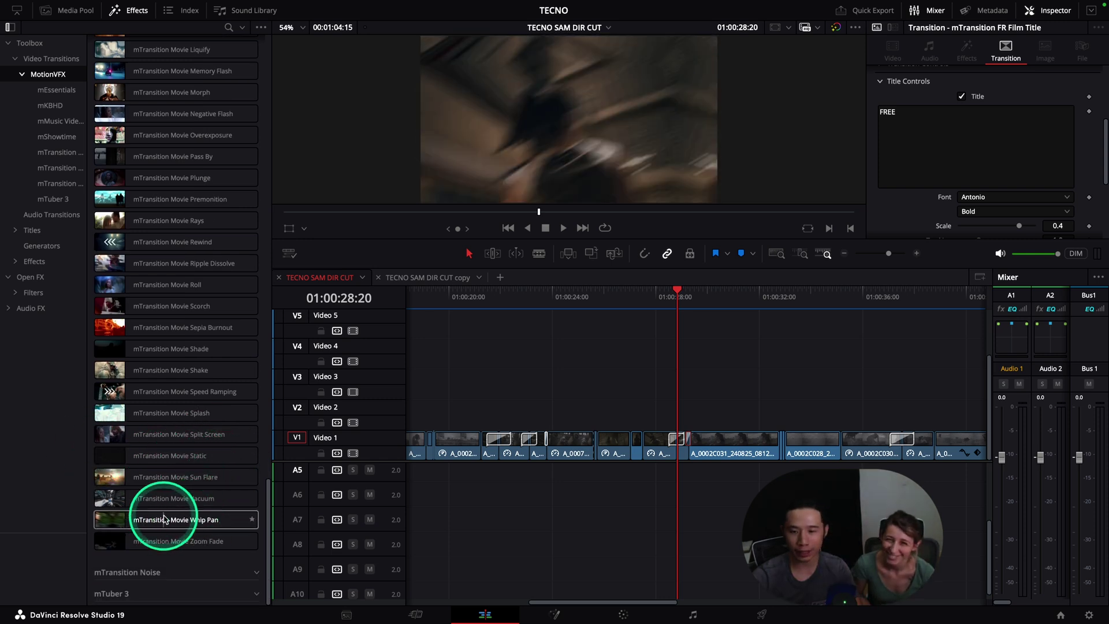
Locate the earlier cut in the edit and select mTransition Movie Zoom Fade
left_click(645, 296)
left_click_drag(646, 301, 643, 300)
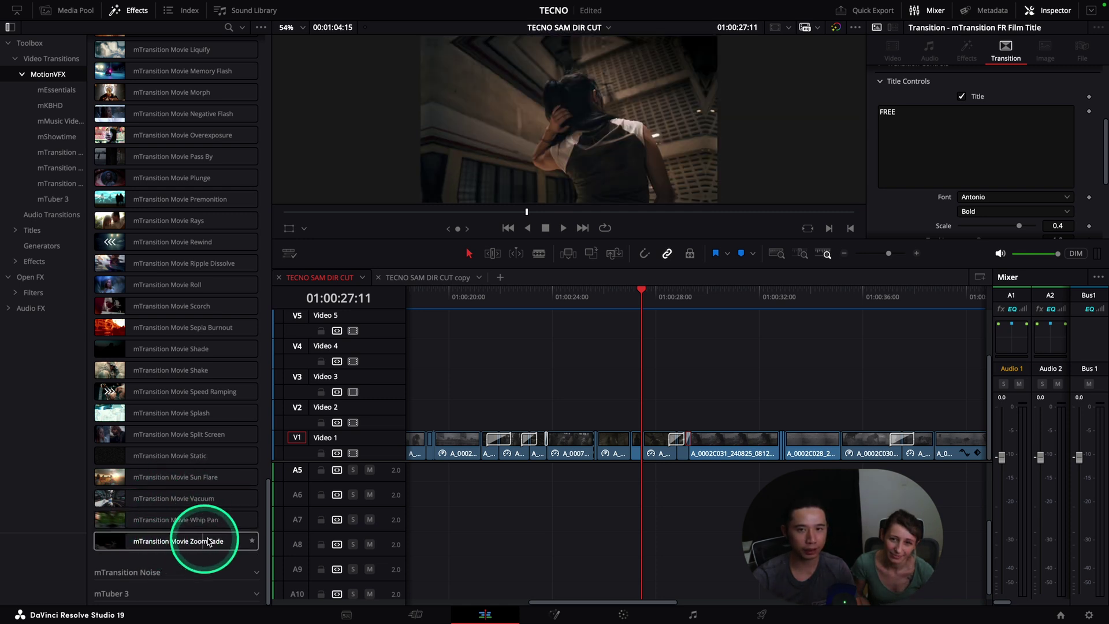
left_click(229, 542)
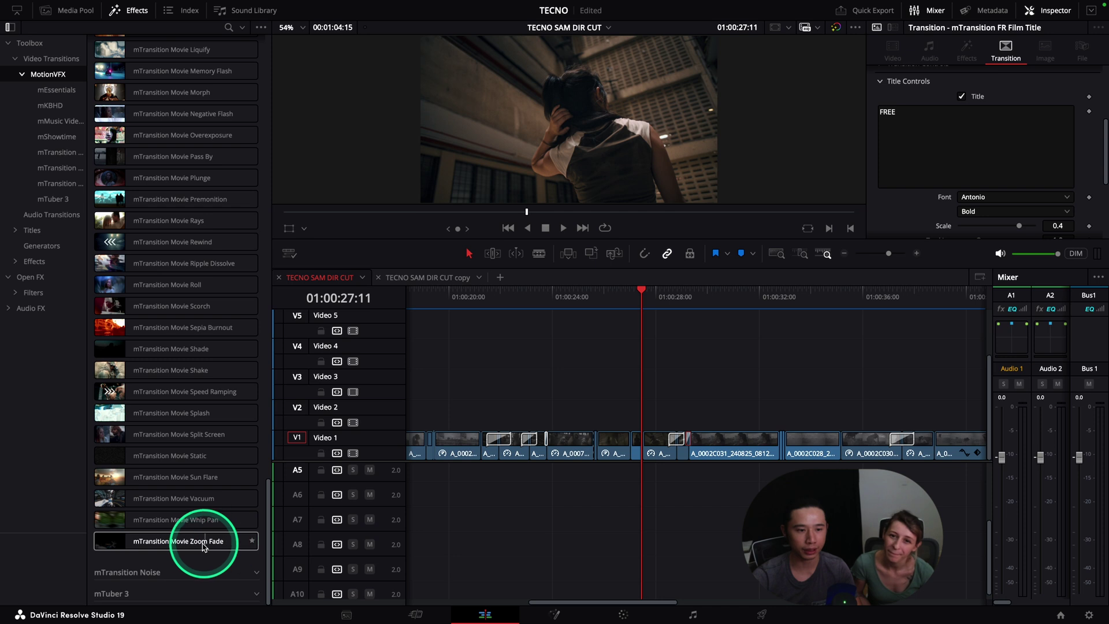
Play through the earlier cut to review the Zoom Fade transition
left_click(625, 292)
mouse_move(624, 295)
left_mouse_down()
mouse_move(636, 294)
mouse_move(622, 294)
left_mouse_up()
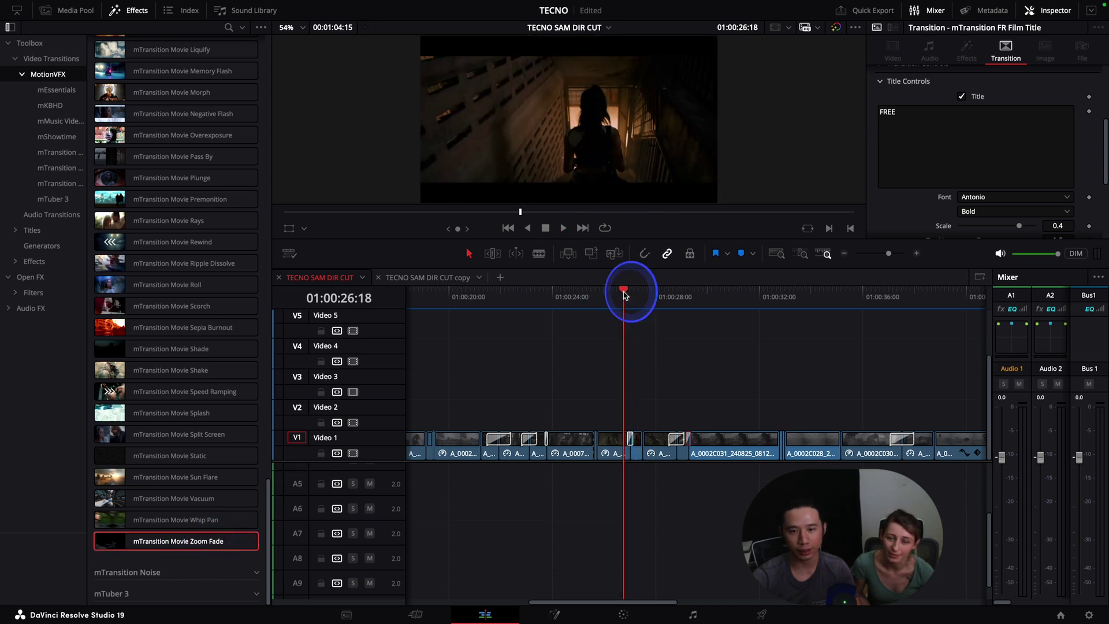
left_click(630, 293)
key("space")
scroll(634, 294, "up", 3)
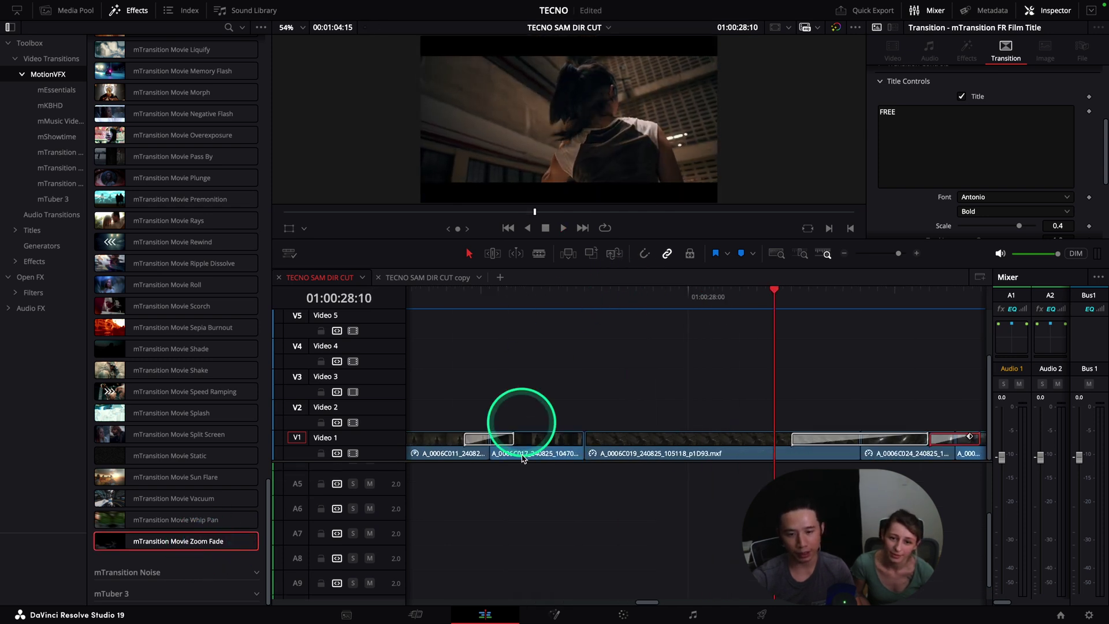
Lengthen the Zoom Fade transition by one frame and replay it several times
left_click_drag(513, 439, 525, 439)
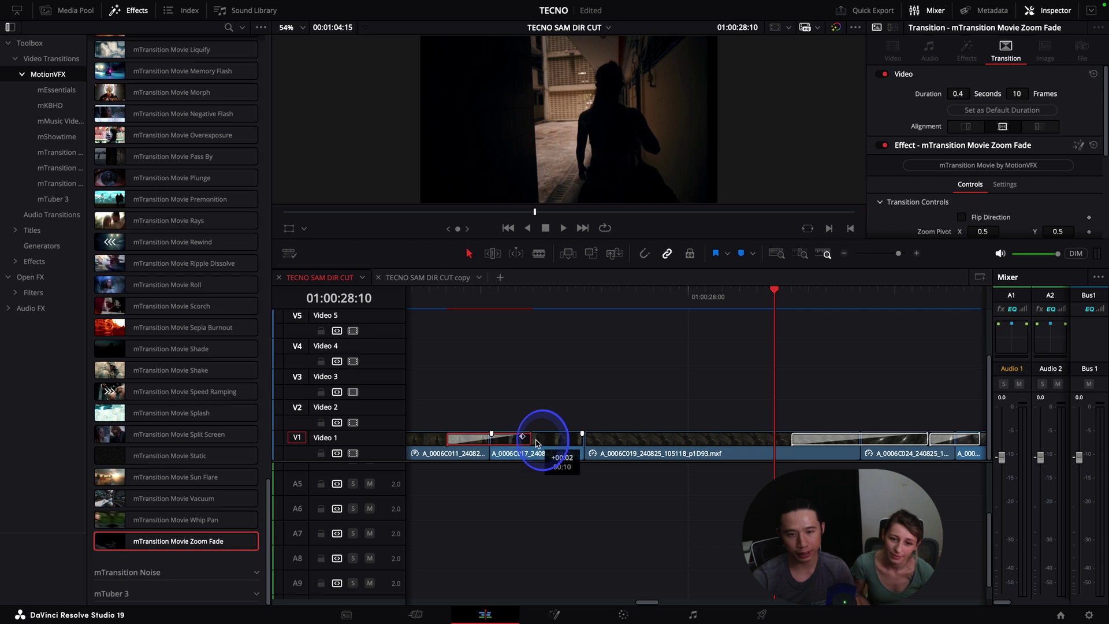
left_click(436, 293)
key("space")
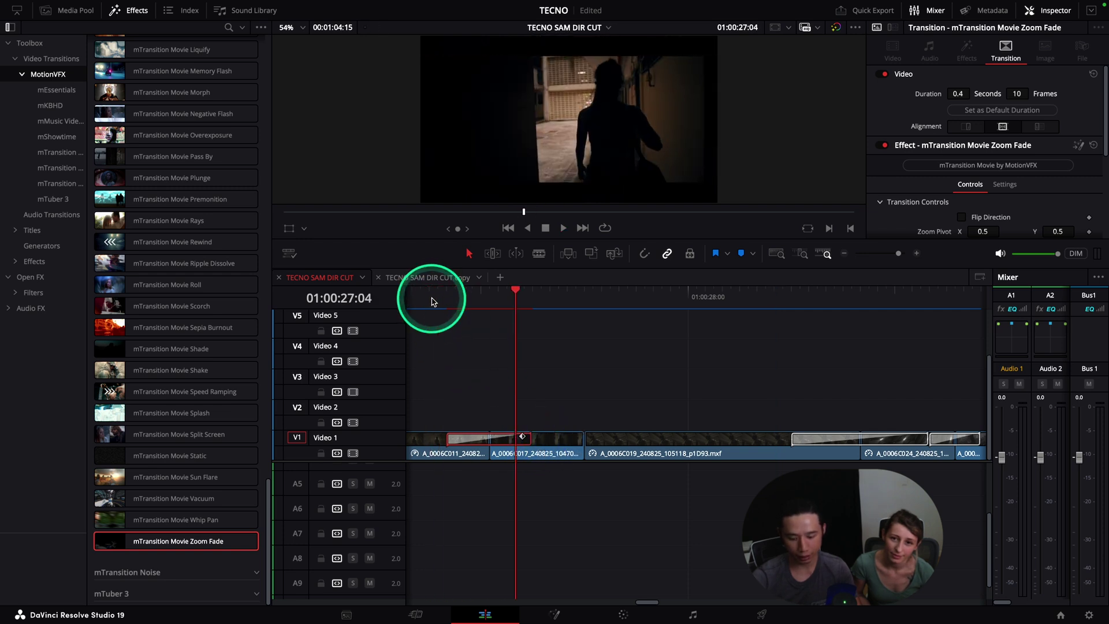
scroll(433, 302, "down", 3)
left_click_drag(687, 289, 676, 295)
key("space")
left_click(676, 295)
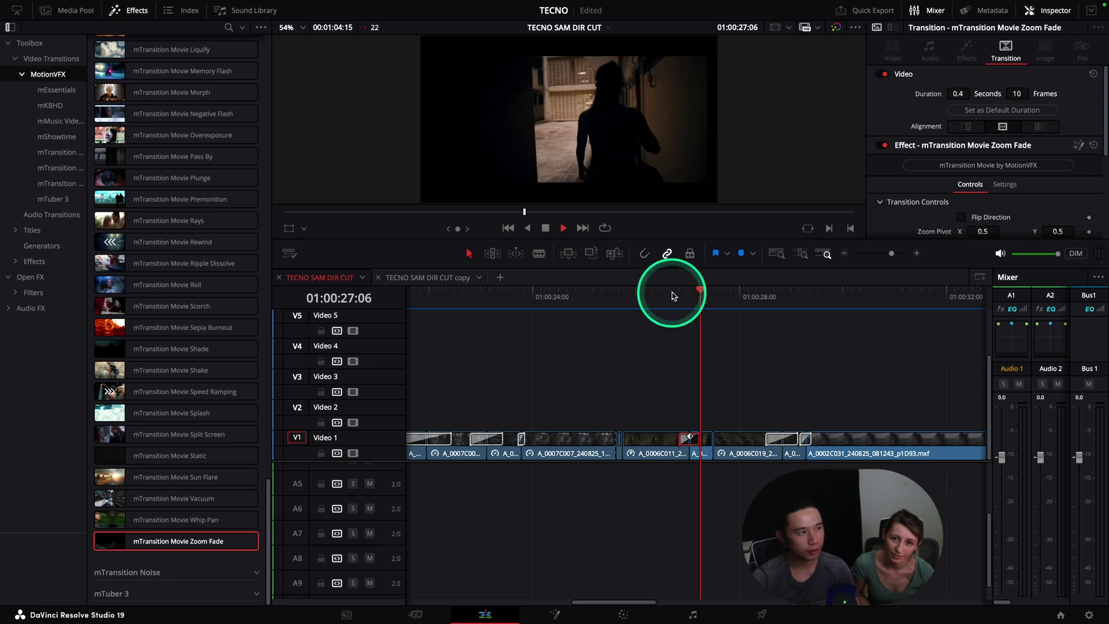
left_click(673, 295)
left_click(672, 295)
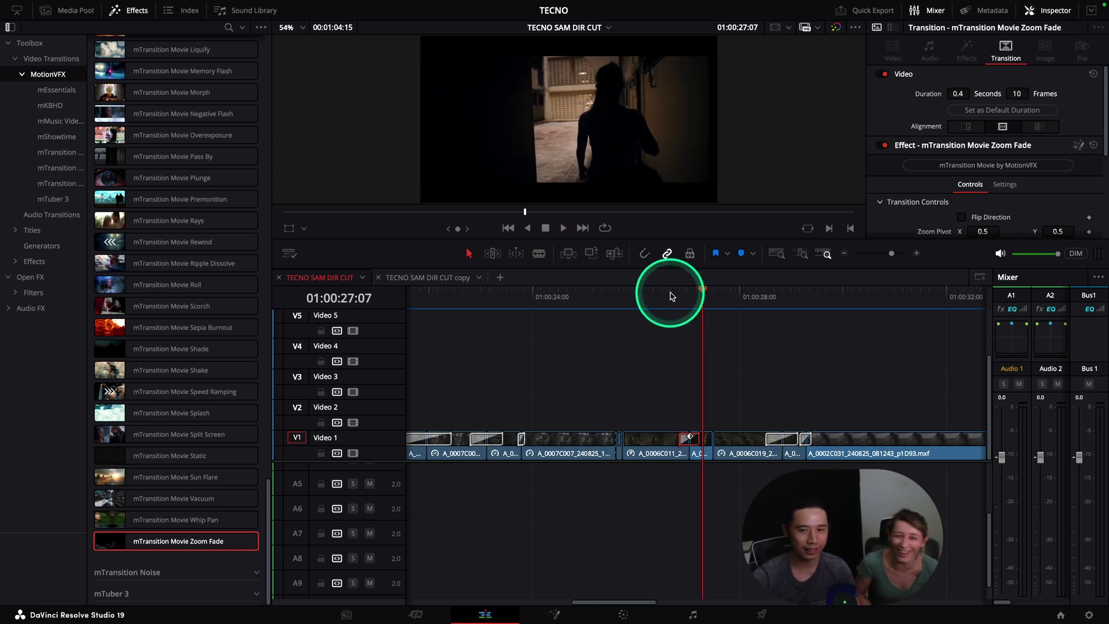
left_click(671, 296)
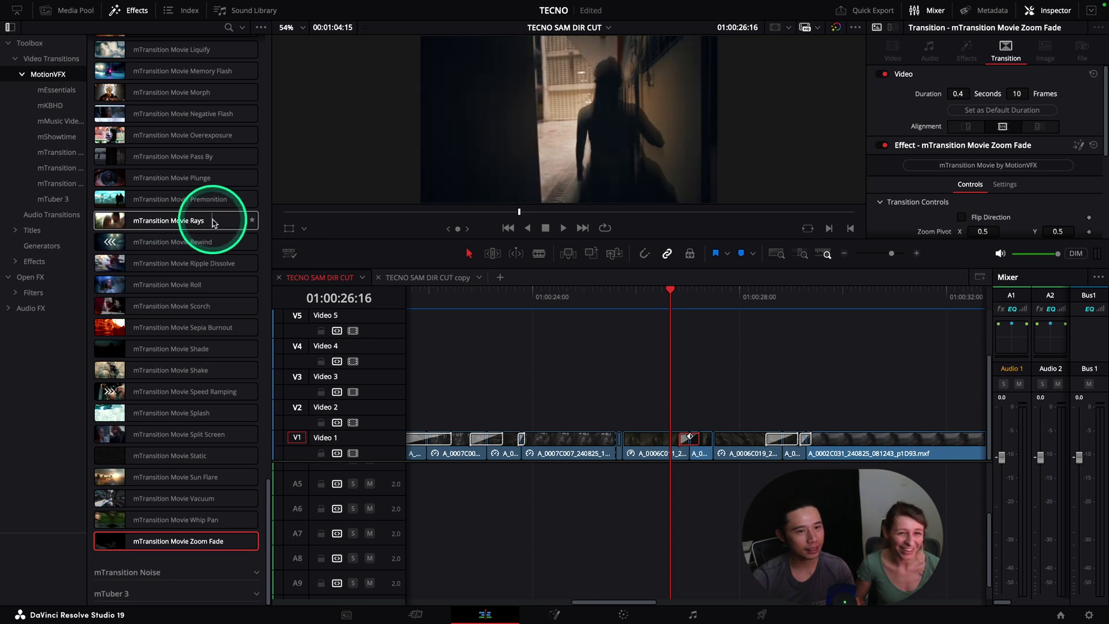
Add a 0.3-second mTransition Movie Rays to the next V1 cut near 01:00:27 and preview it
left_click_drag(203, 220, 713, 441)
left_click(663, 297)
key("space")
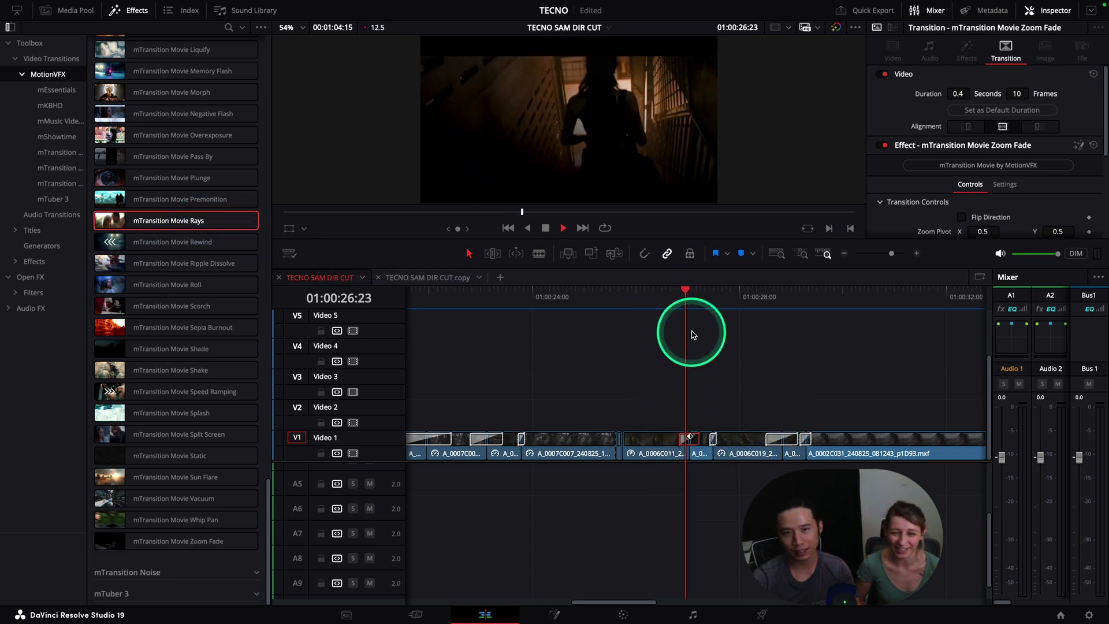
left_click_drag(710, 292, 686, 294)
scroll(706, 299, "up", 3)
scroll(681, 293, "down", 3)
left_click(651, 488)
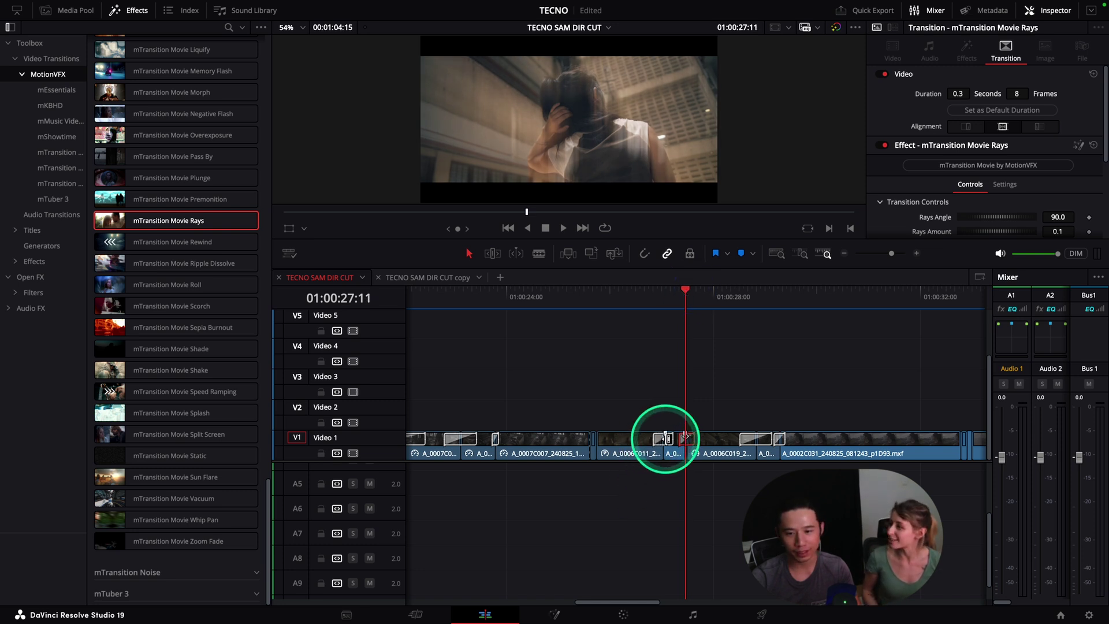
Select the Grayscale Negative Flash transition and play it back
scroll(657, 440, "up", 3)
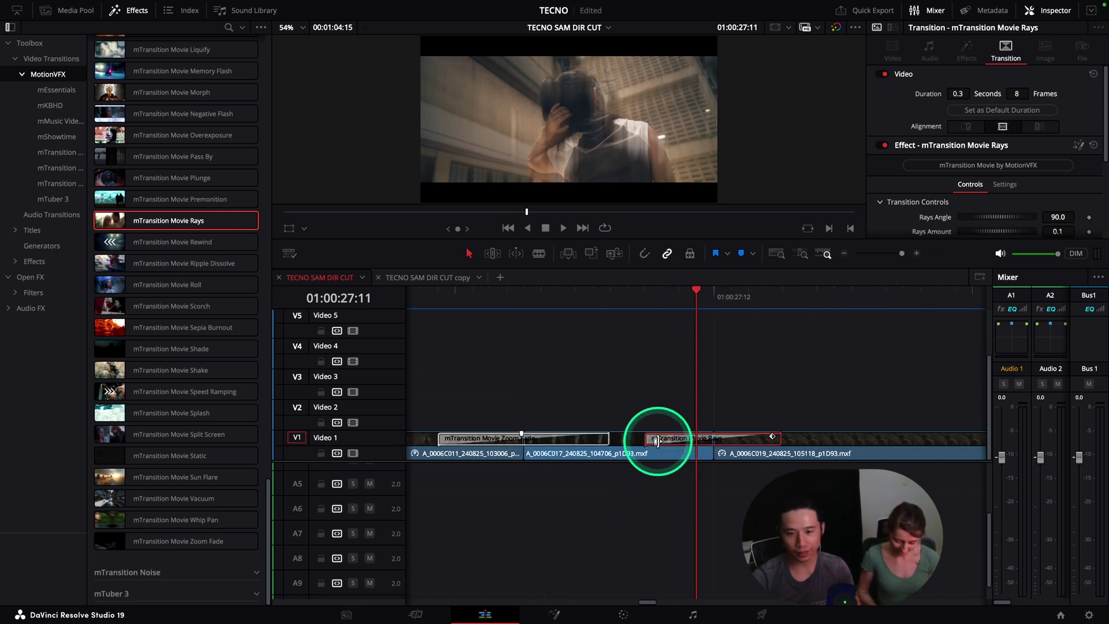
left_click(564, 438)
left_click(611, 293)
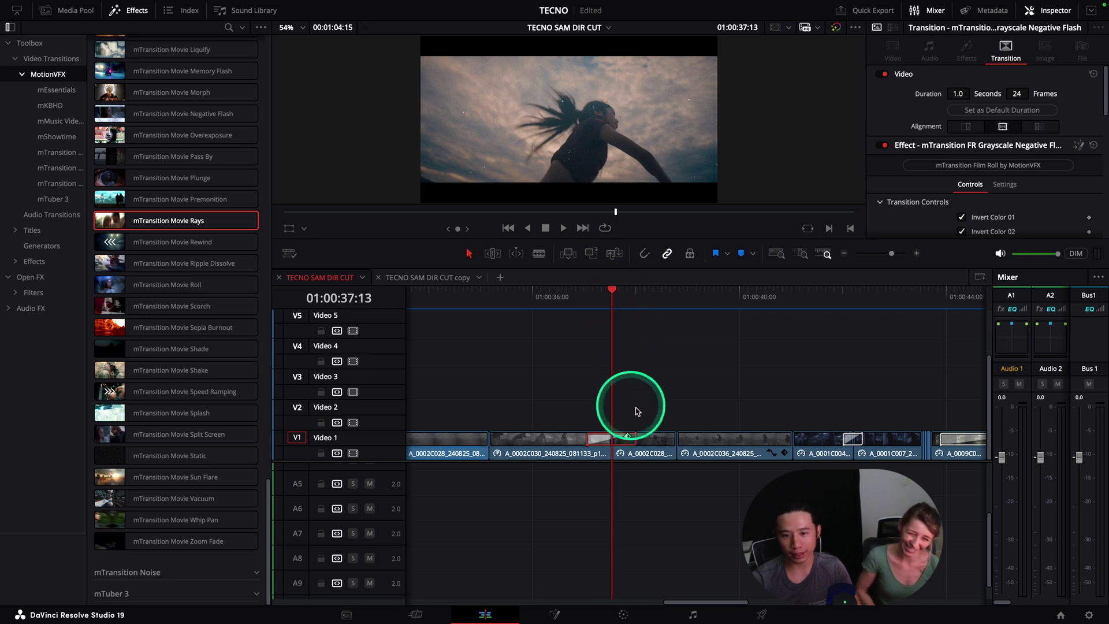
left_click_drag(611, 289, 588, 294)
key("space")
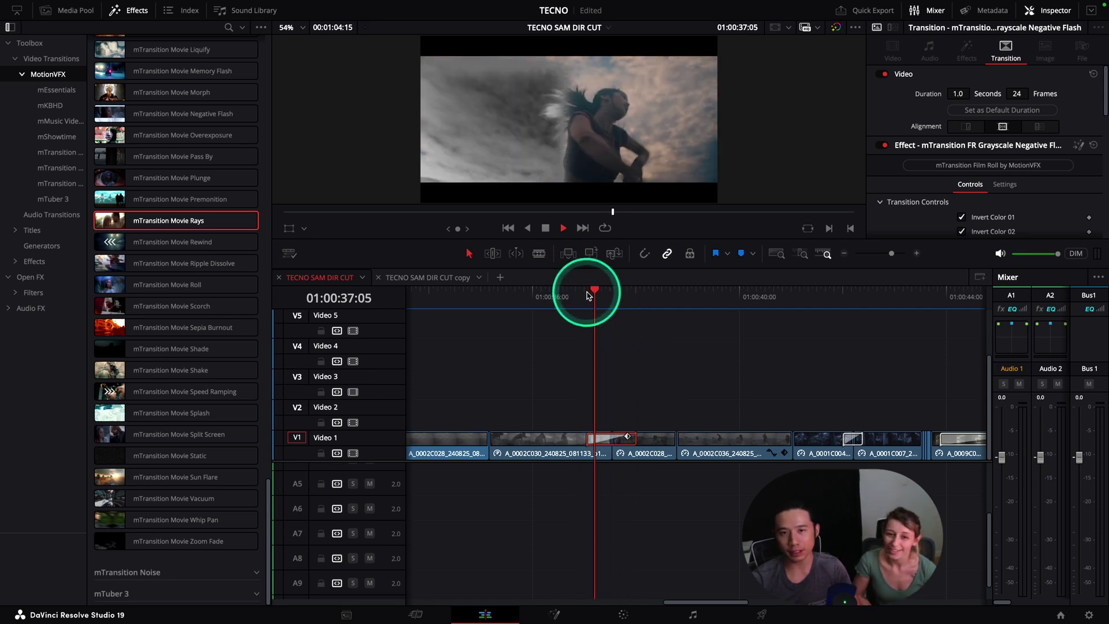
key("space")
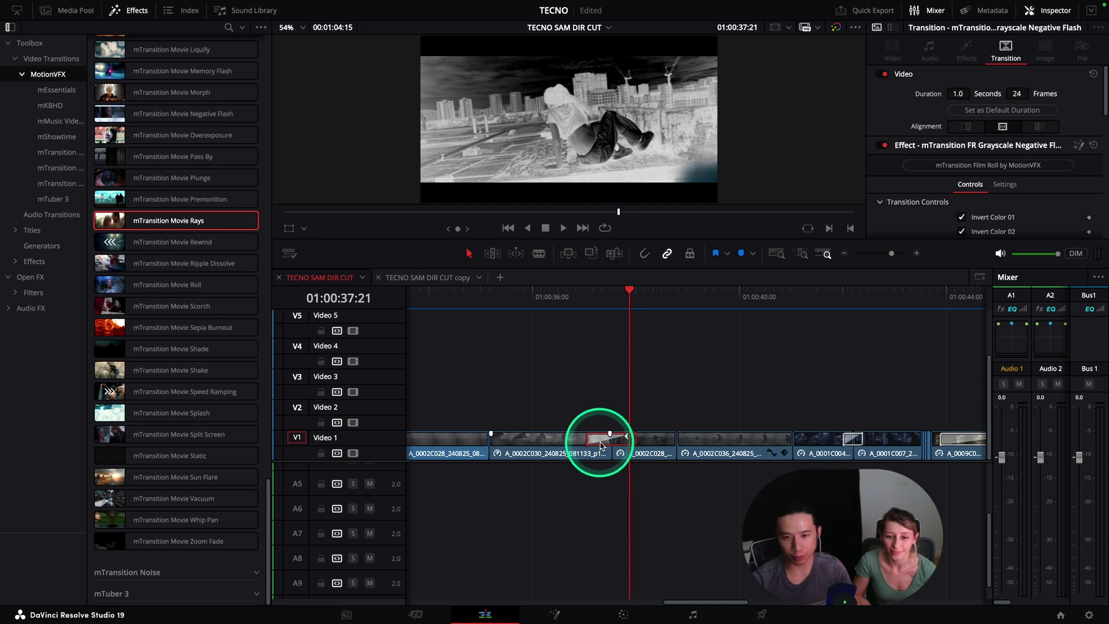
Delete the Grayscale Negative Flash transition and preview the plain cut
key("Delete")
left_click(582, 293)
key("space")
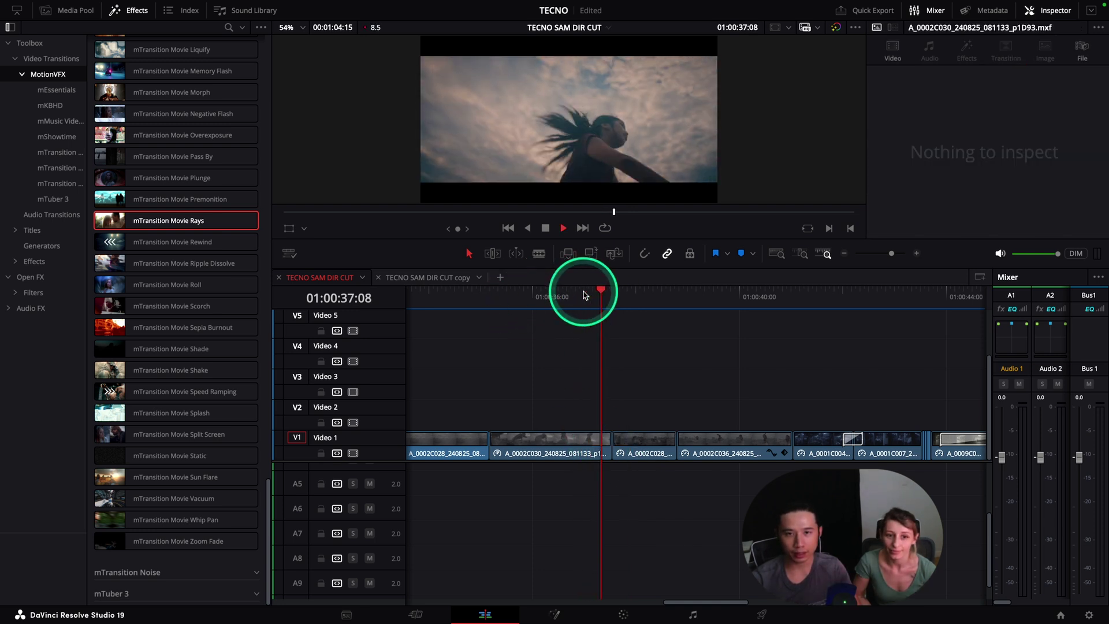
left_click(585, 295)
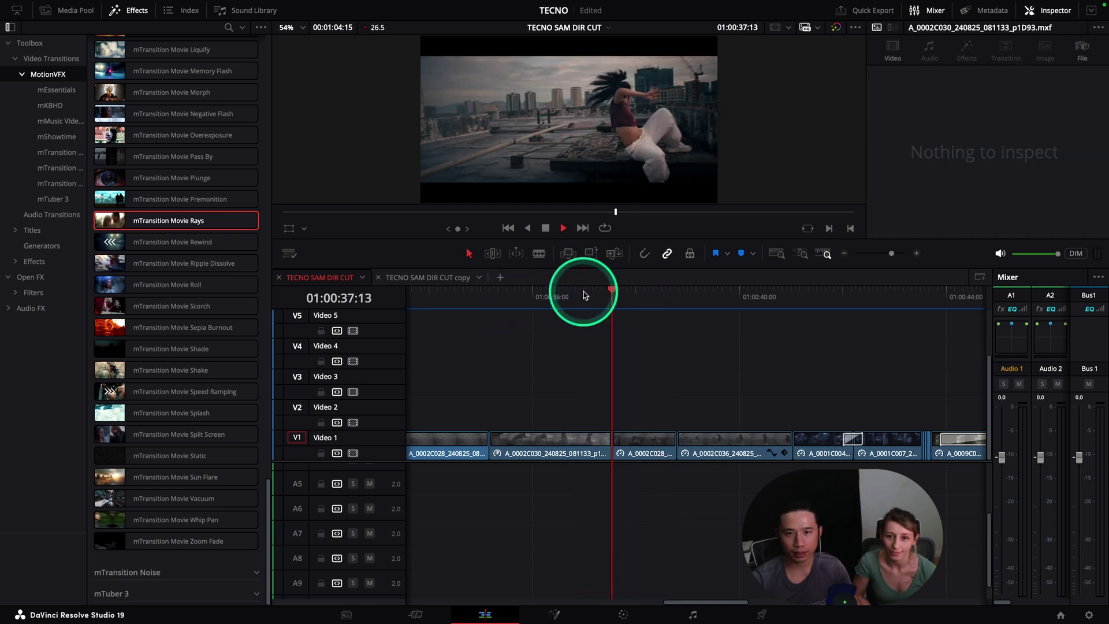
left_click(584, 295)
left_click(582, 295)
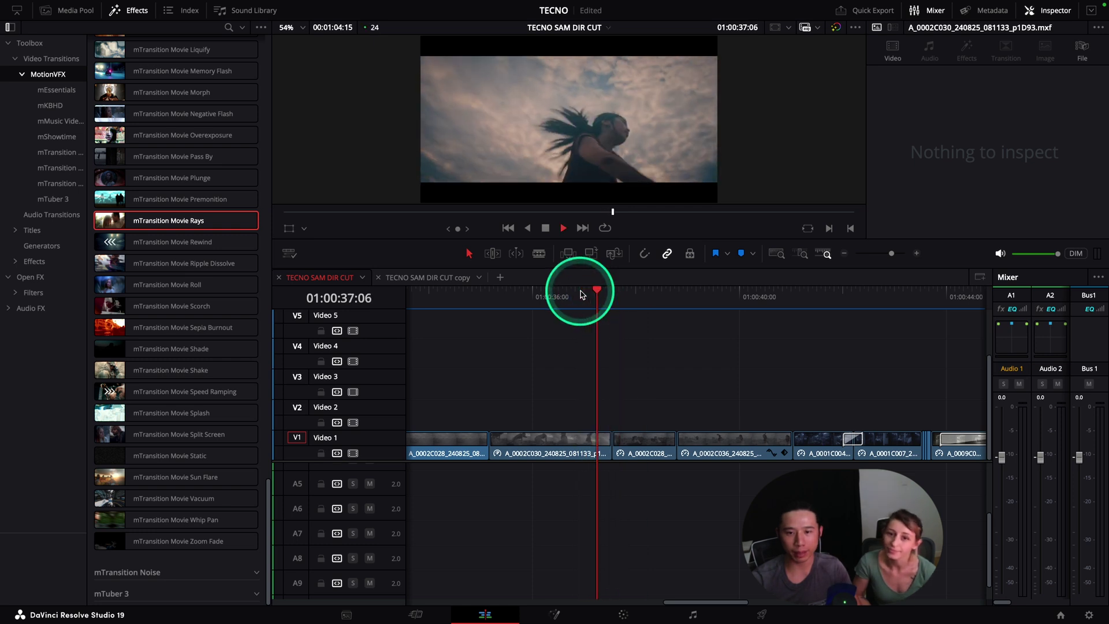
key("space")
Undo the deletion to restore the 1.0-second Grayscale Negative transition and replay it
key("ctrl+z")
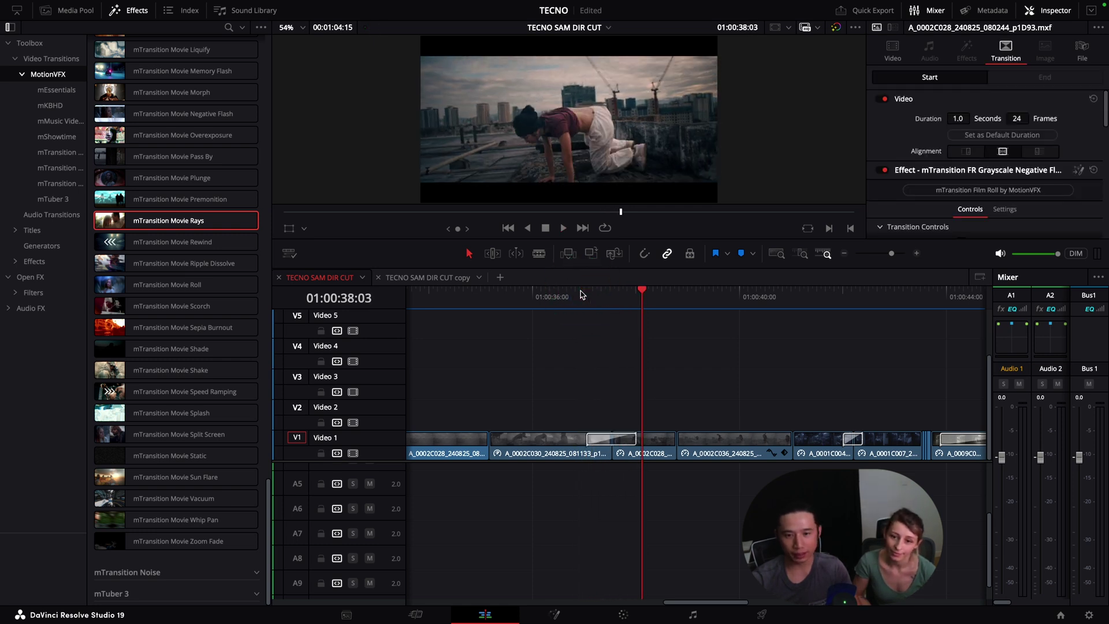
left_click(578, 295)
key("space")
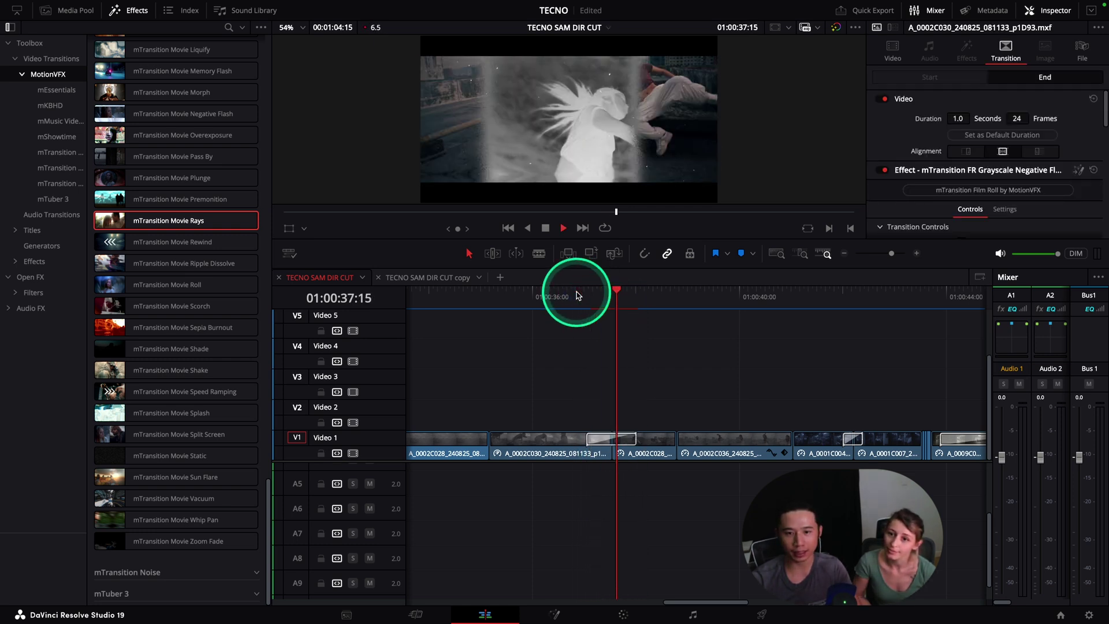
left_click(563, 294)
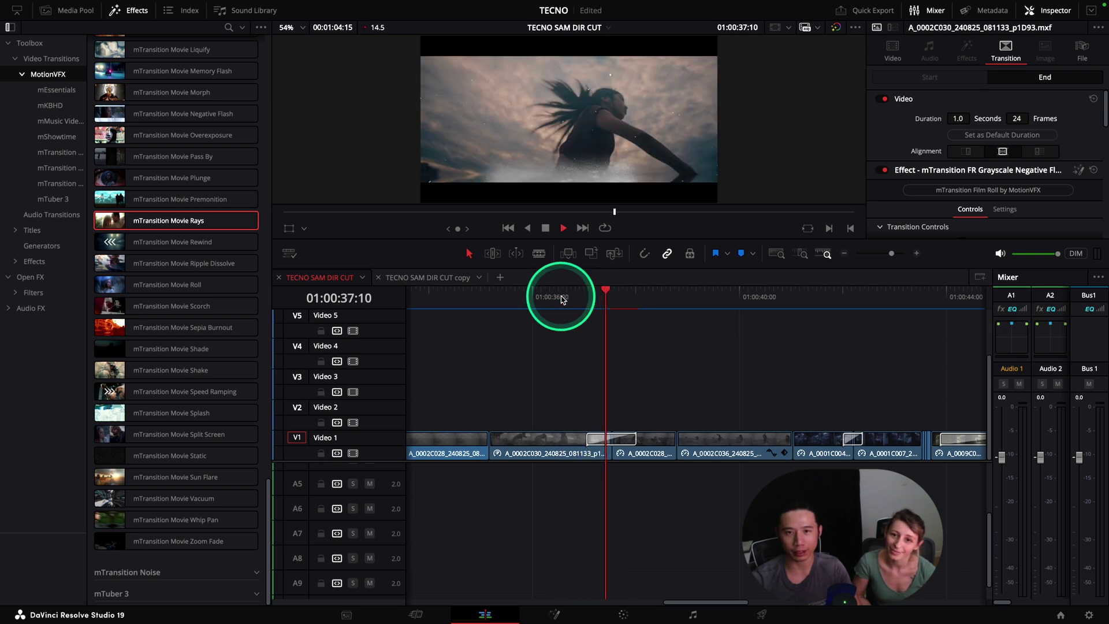
left_click(563, 296)
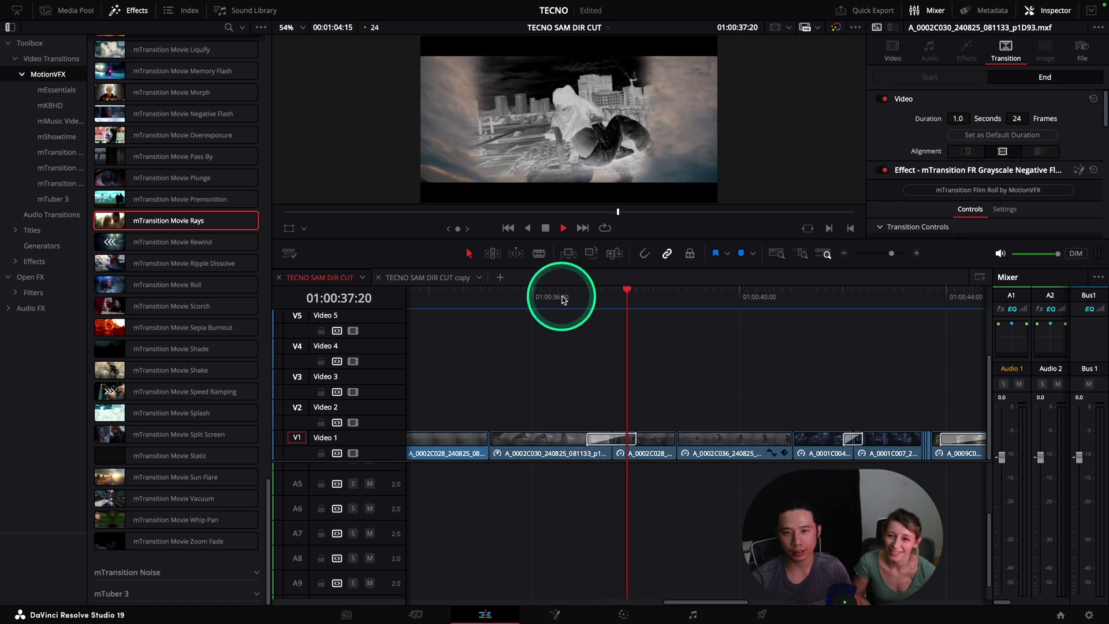
key("space")
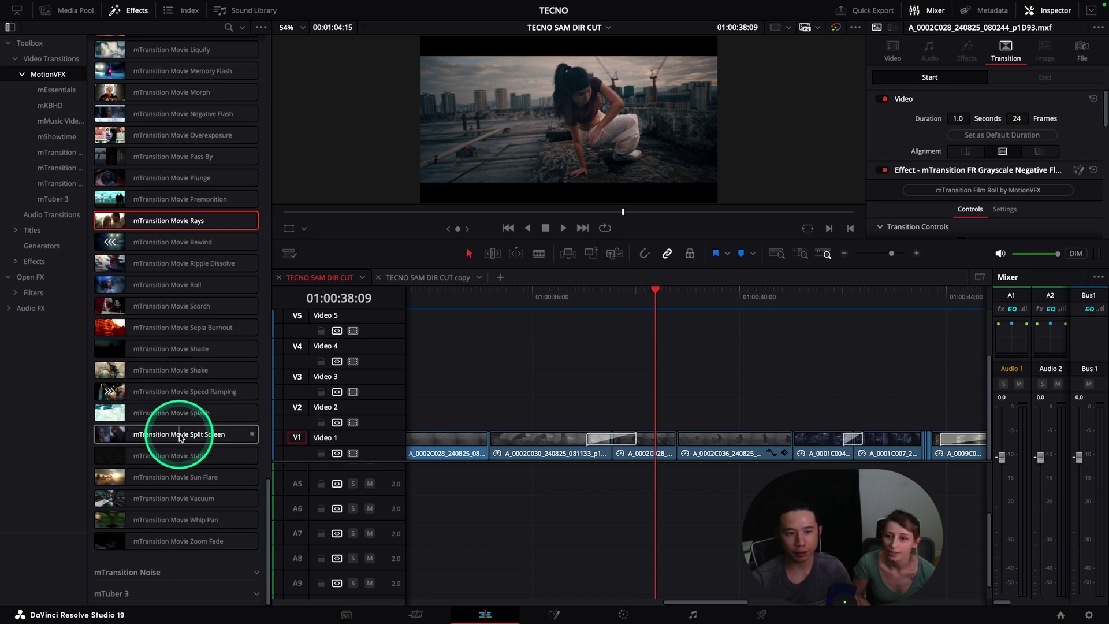
scroll(180, 437, "up", 5)
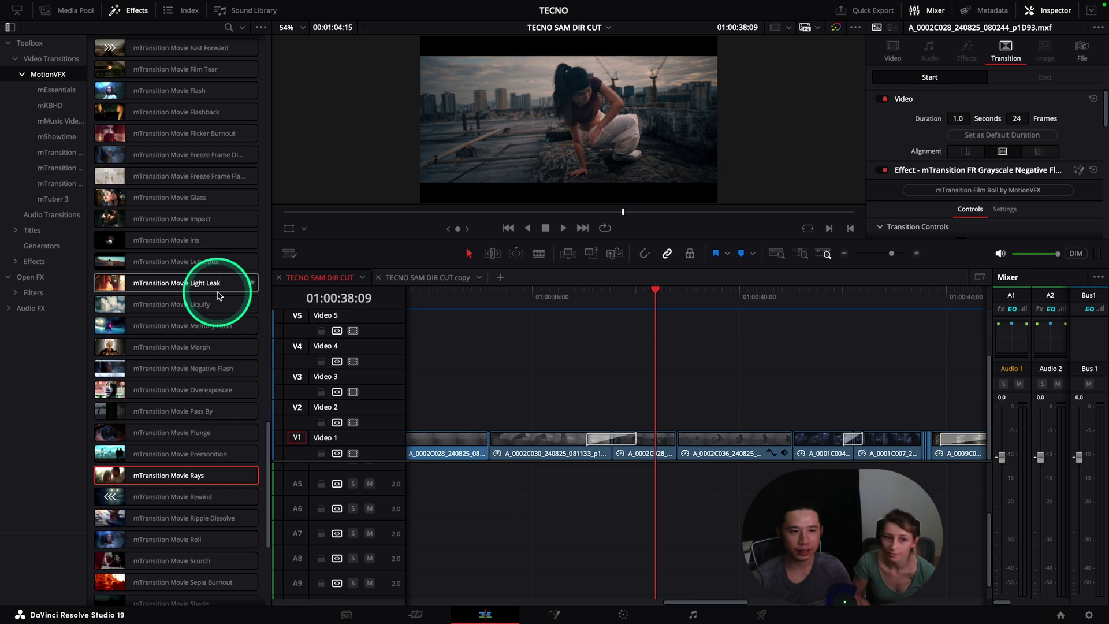
scroll(218, 296, "up", 10)
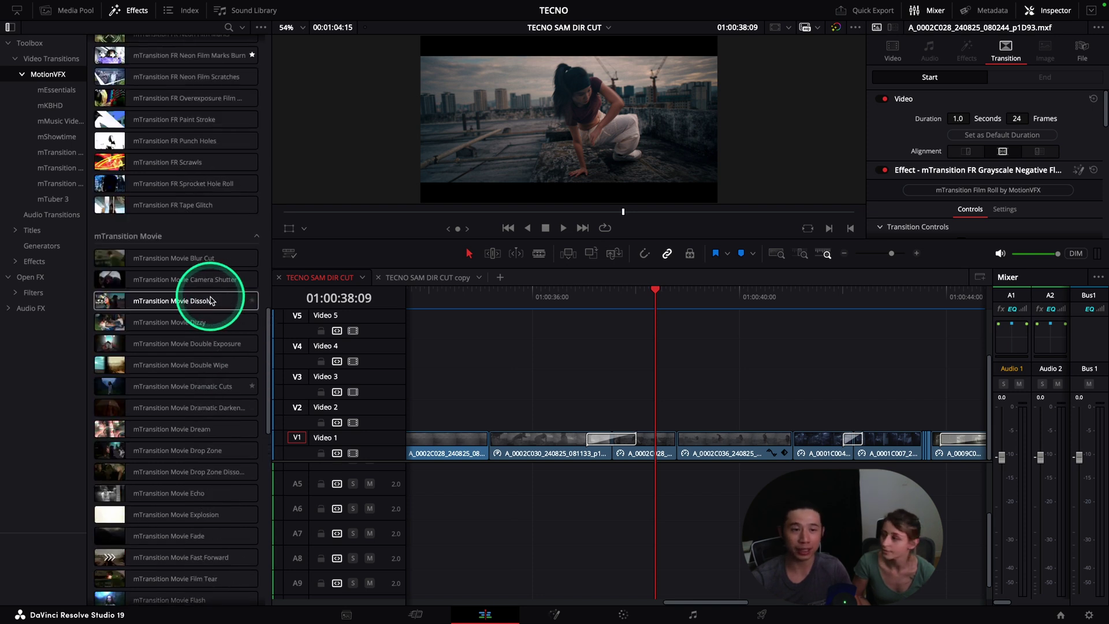
scroll(210, 300, "up", 15)
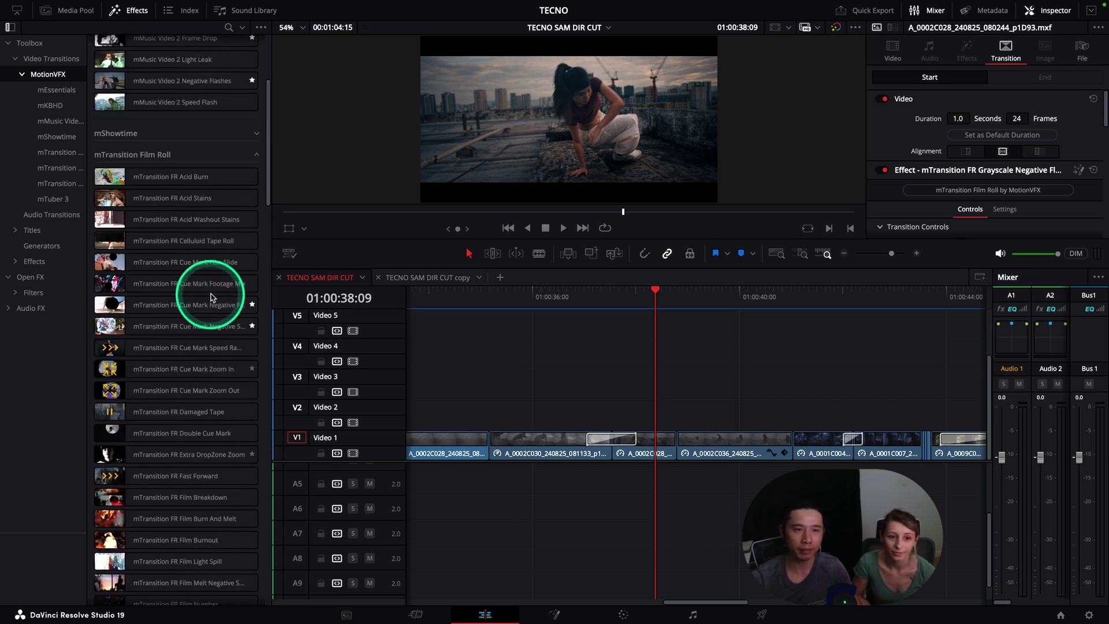
scroll(211, 298, "up", 3)
scroll(212, 298, "down", 7)
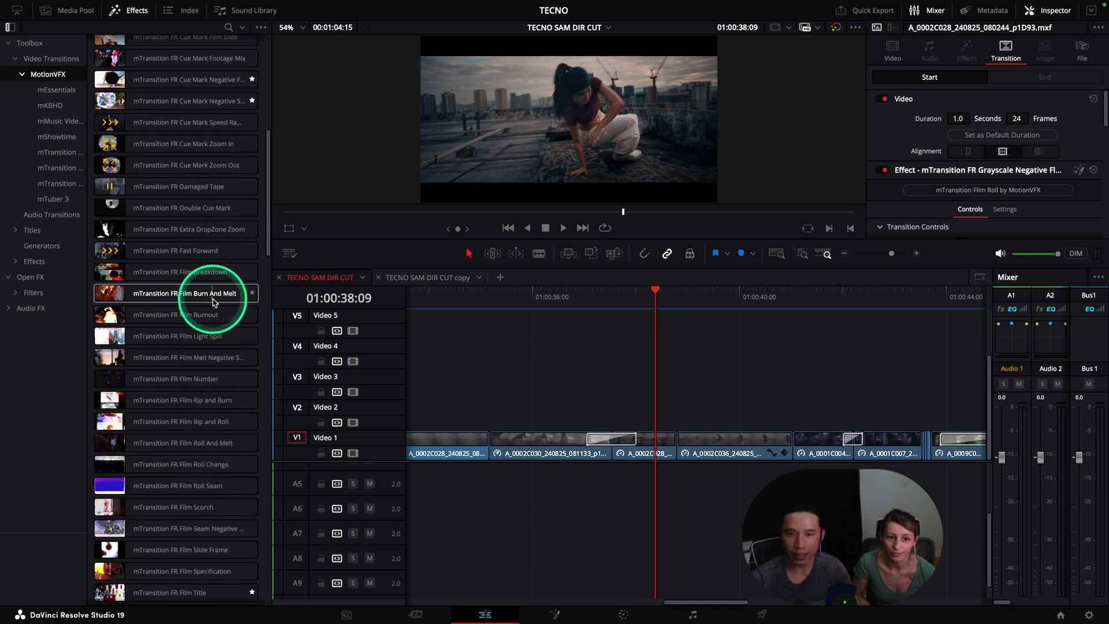
scroll(212, 302, "down", 12)
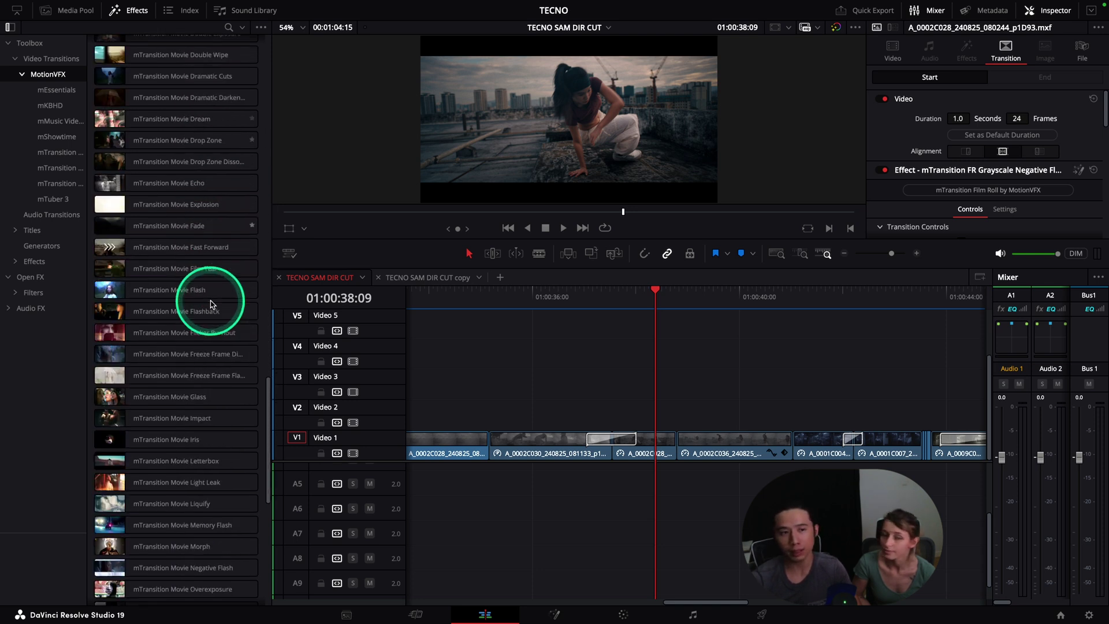
scroll(211, 301, "down", 10)
left_click(211, 292)
scroll(211, 305, "down", 3)
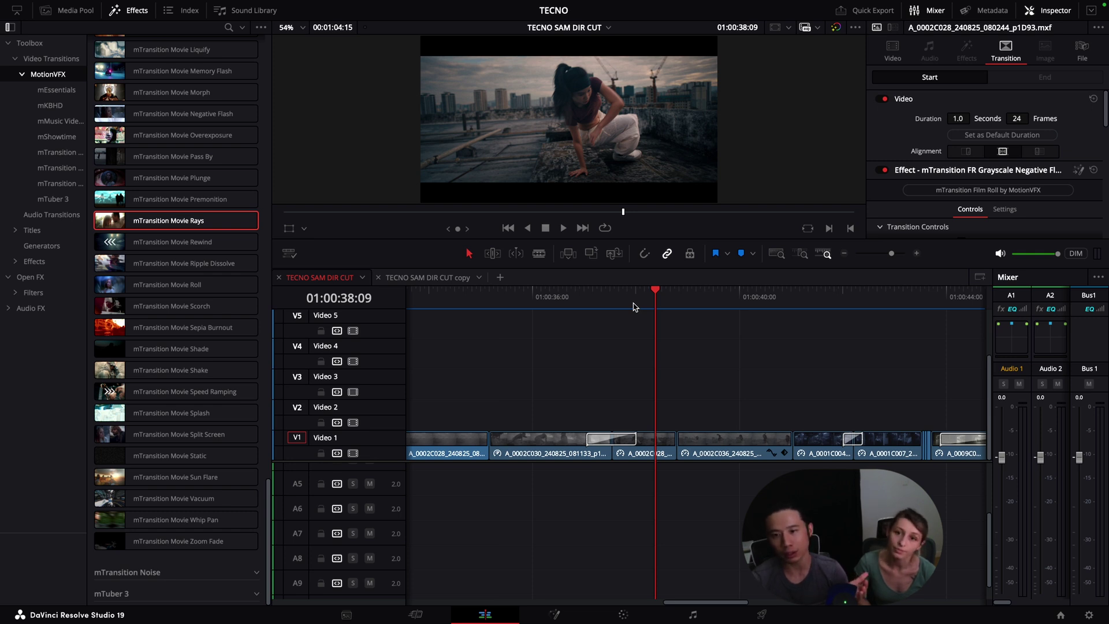
scroll(147, 310, "up", 10)
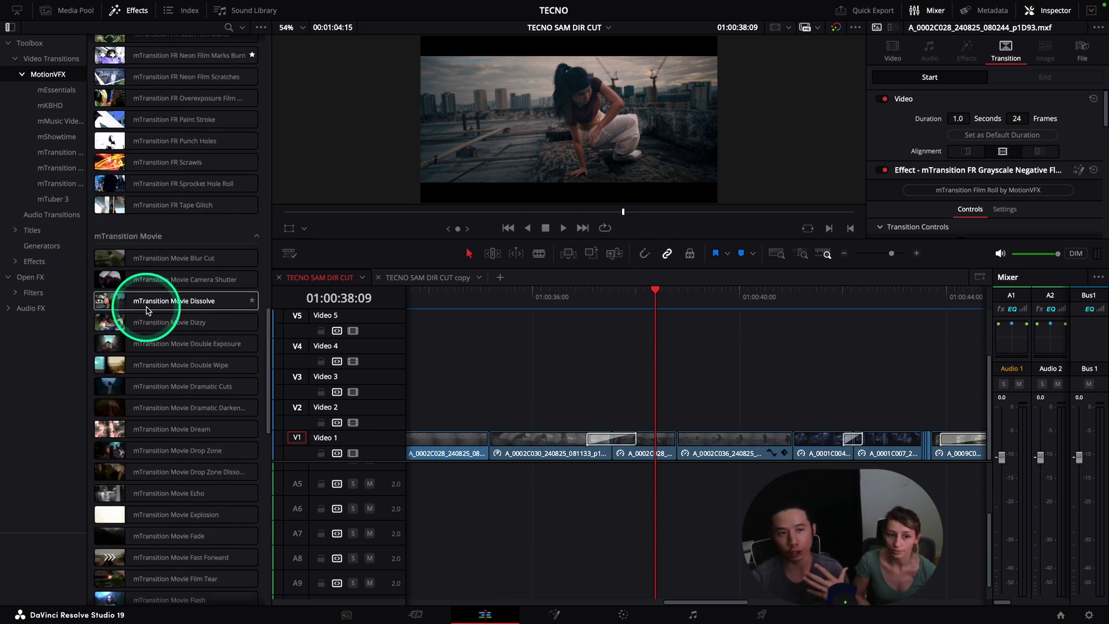
scroll(147, 311, "up", 15)
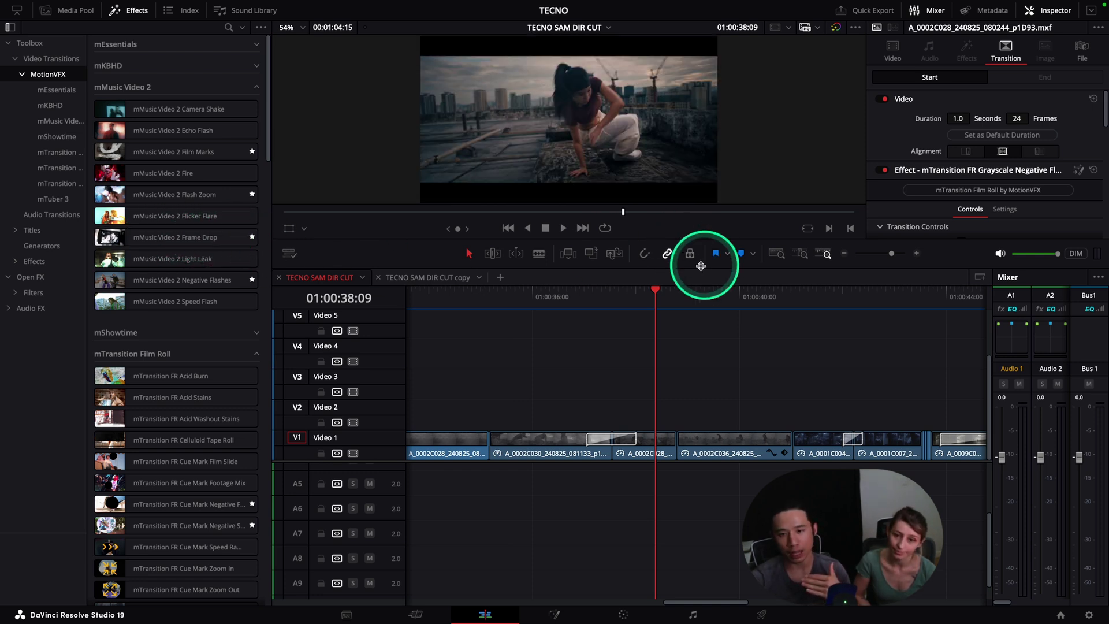
left_click(675, 290)
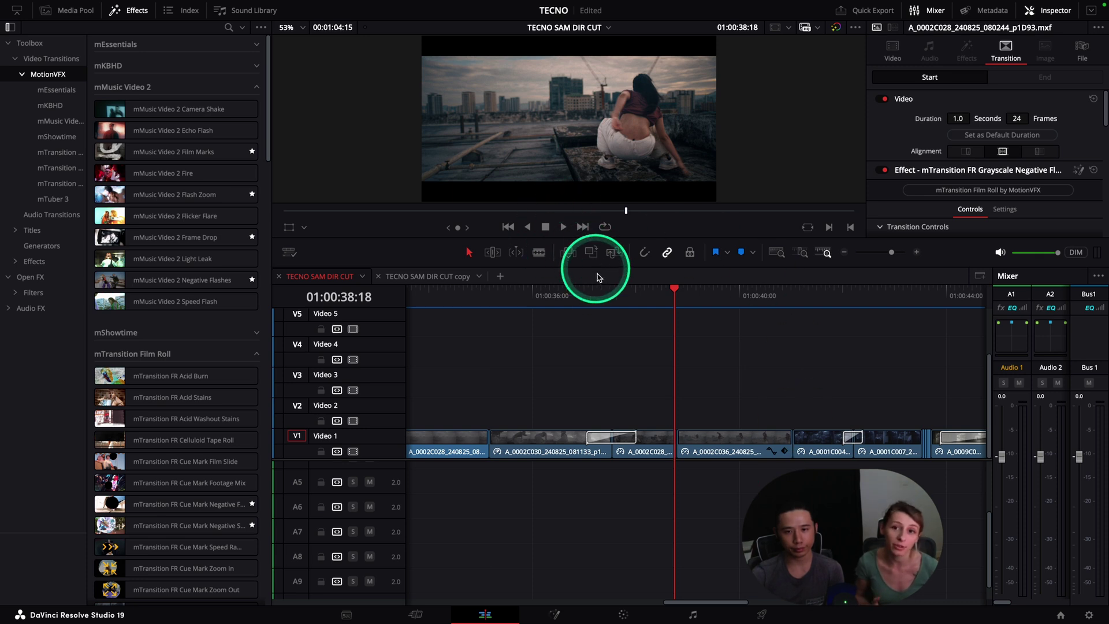
left_click(610, 287)
left_click_drag(610, 289, 924, 306)
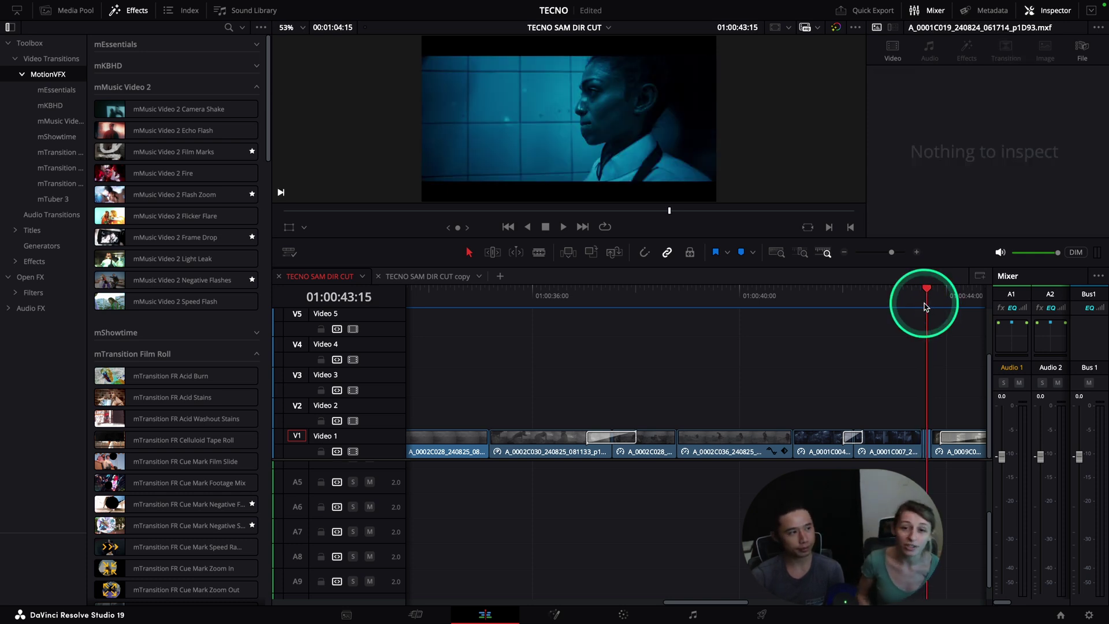